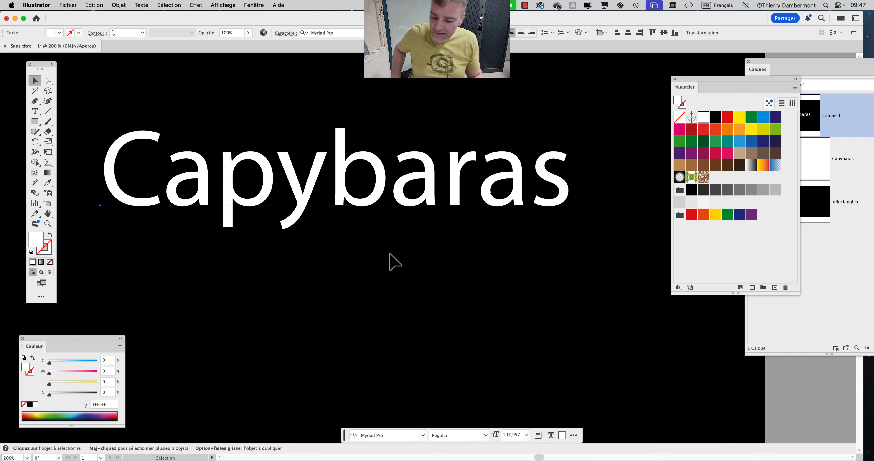
Step: Open the Character settings and rearrange the floating palettes so the Capybaras text and its layers stay unobstructed
key(super+t)
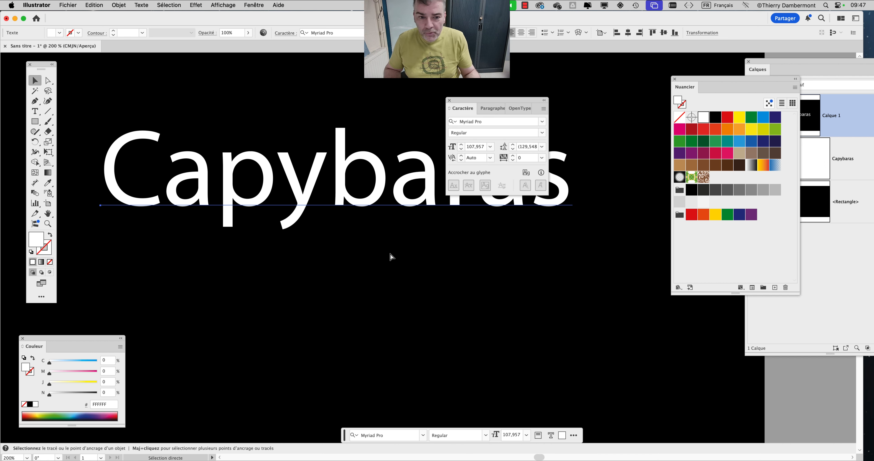
drag(474, 108, 519, 221)
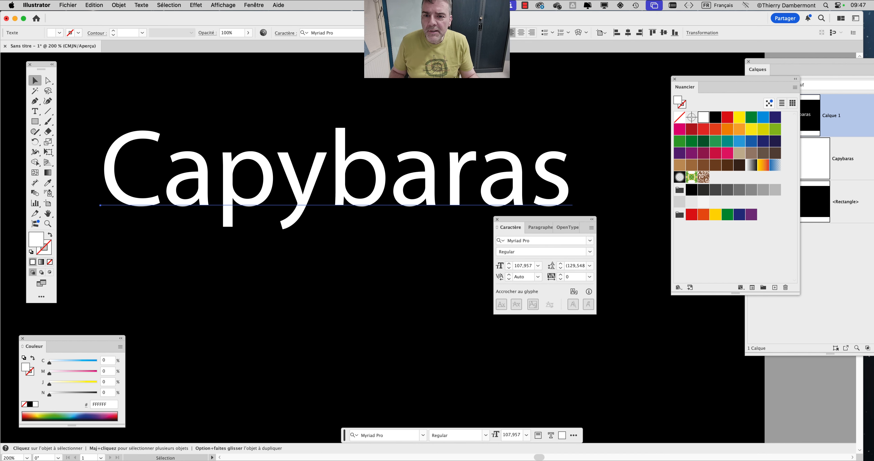
click(602, 33)
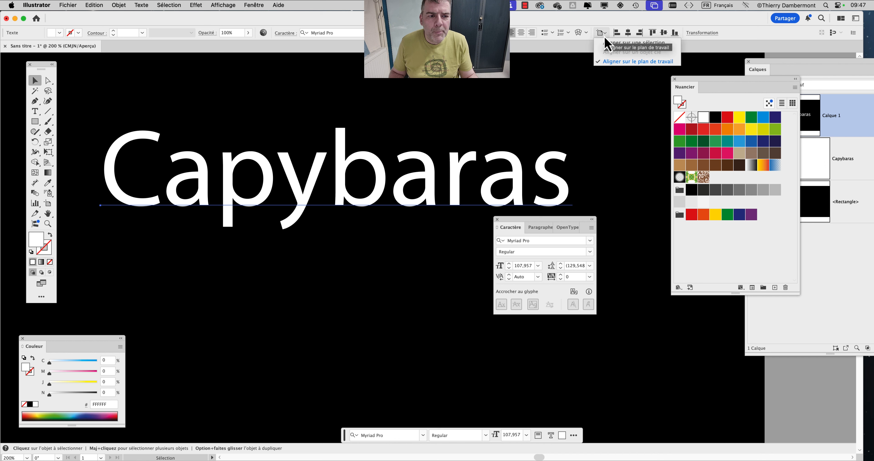
click(603, 32)
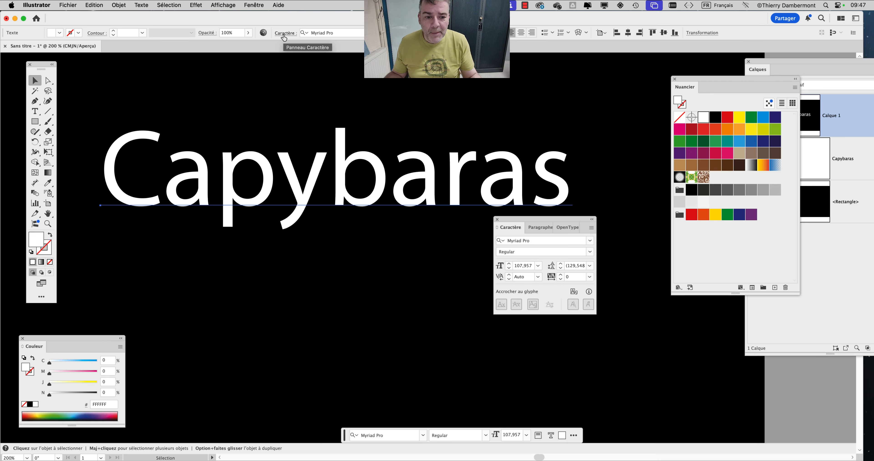
drag(689, 80, 702, 246)
drag(550, 220, 651, 85)
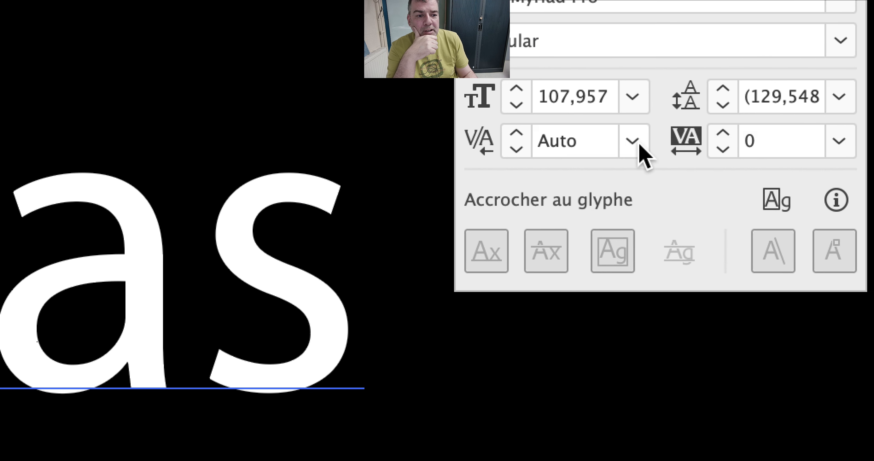
Step: Set the kerning of the whole Capybaras text to Optique
click(634, 142)
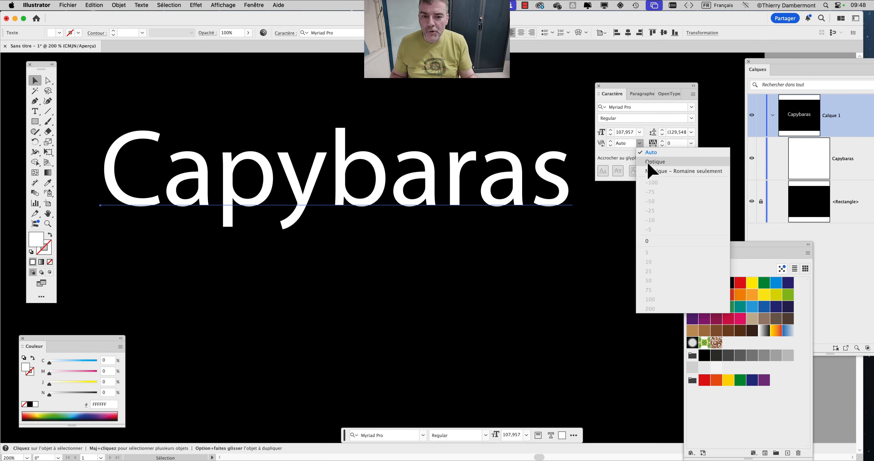
click(645, 162)
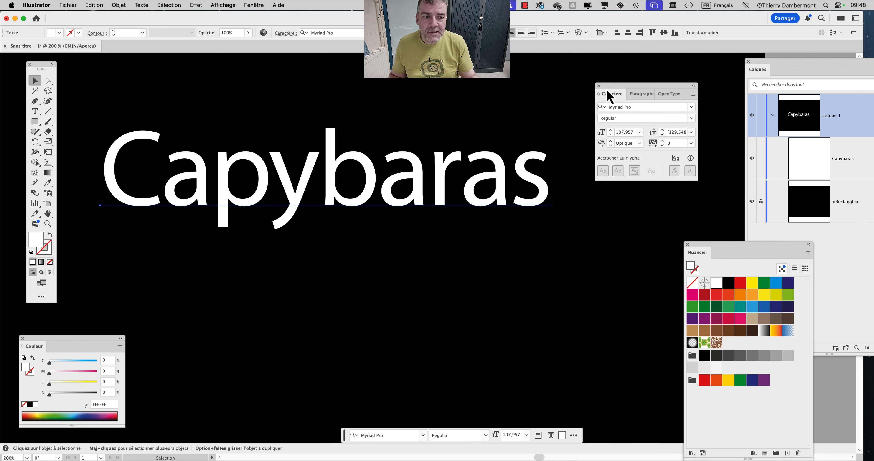
drag(607, 91, 614, 89)
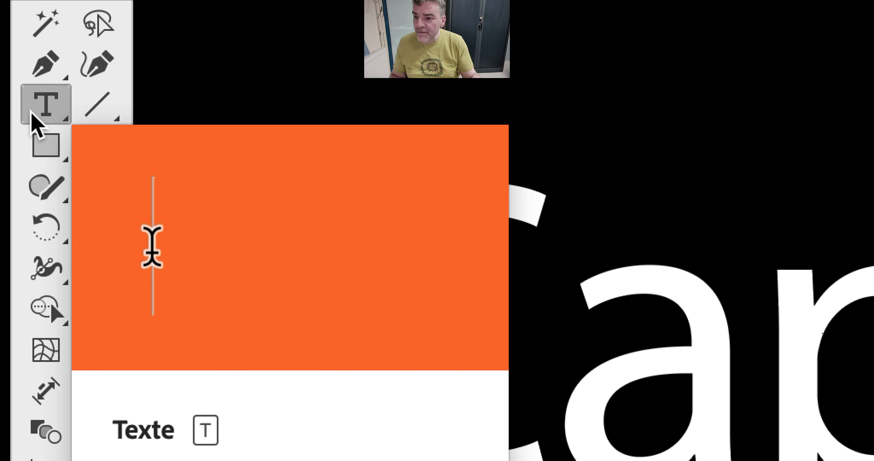
Step: Place the text cursor between the letters p and y of Capybaras to check that pair's optical kerning
click(34, 121)
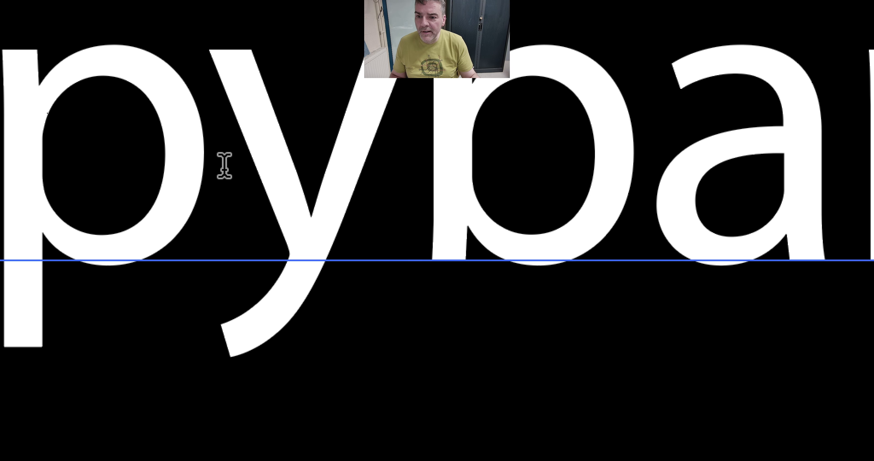
click(224, 166)
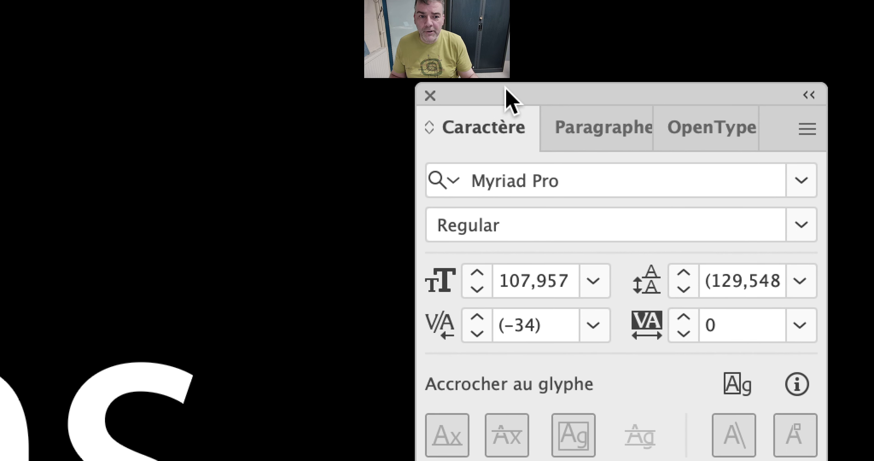
drag(506, 89, 298, 96)
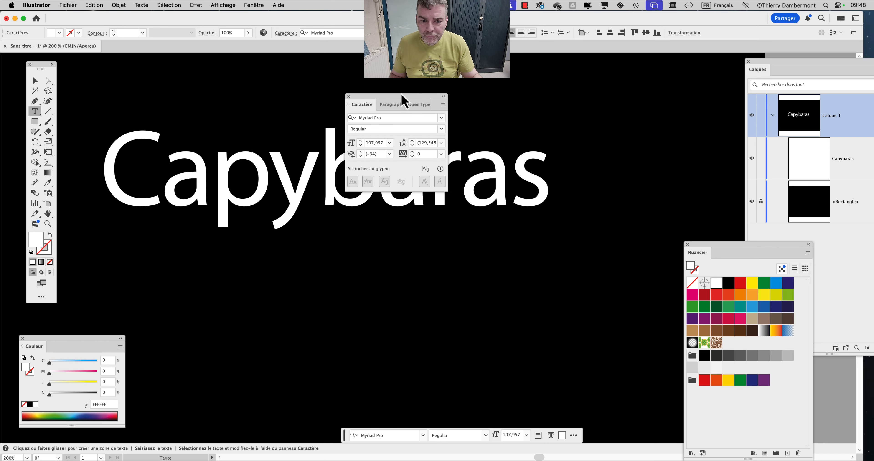
drag(401, 94, 523, 94)
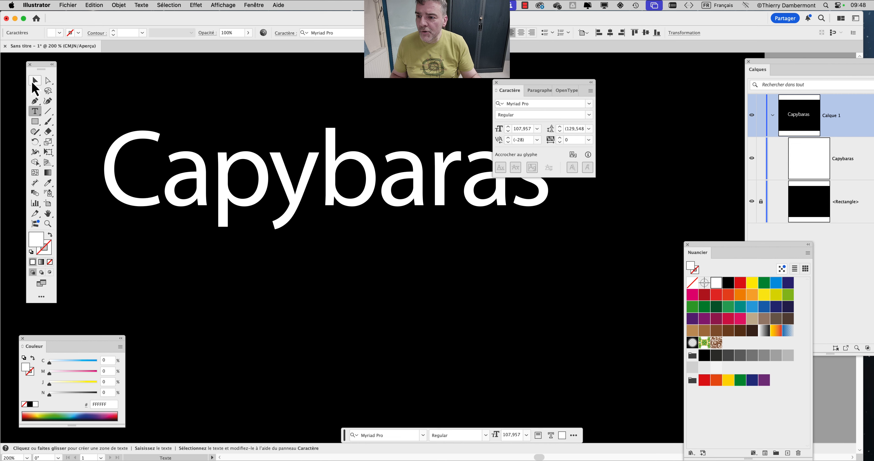
Step: Select the Capybaras text object and switch its kerning to Métrique – Romaine seulement
click(34, 82)
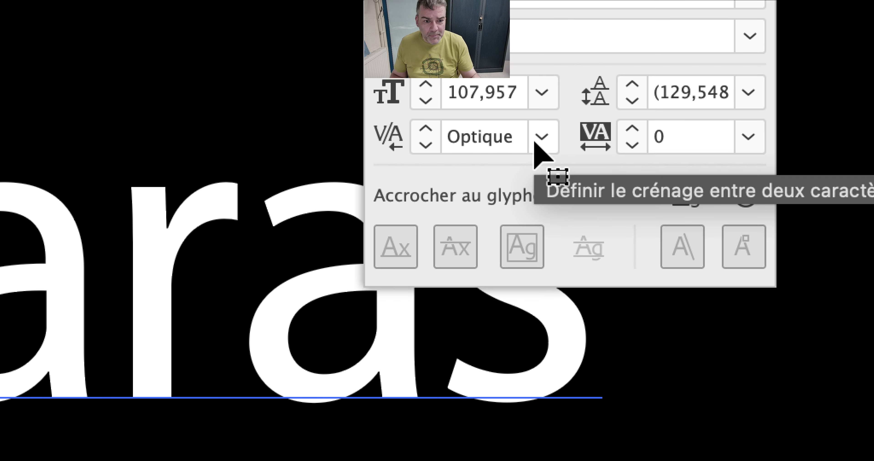
click(536, 142)
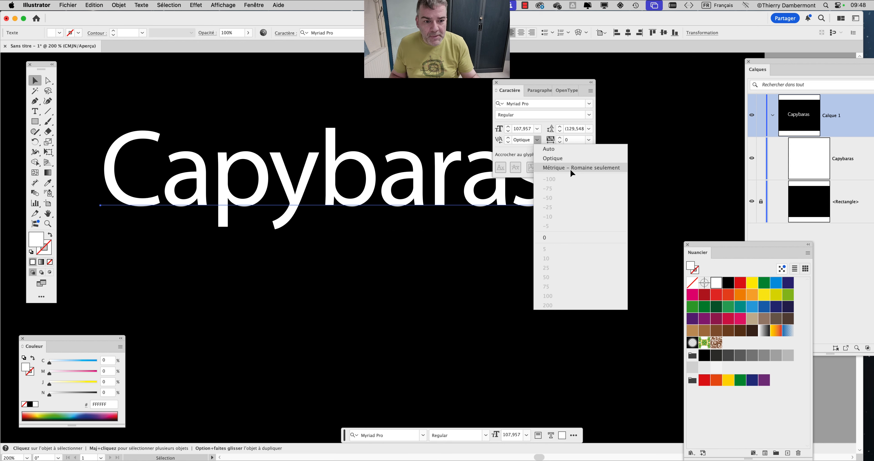
click(564, 164)
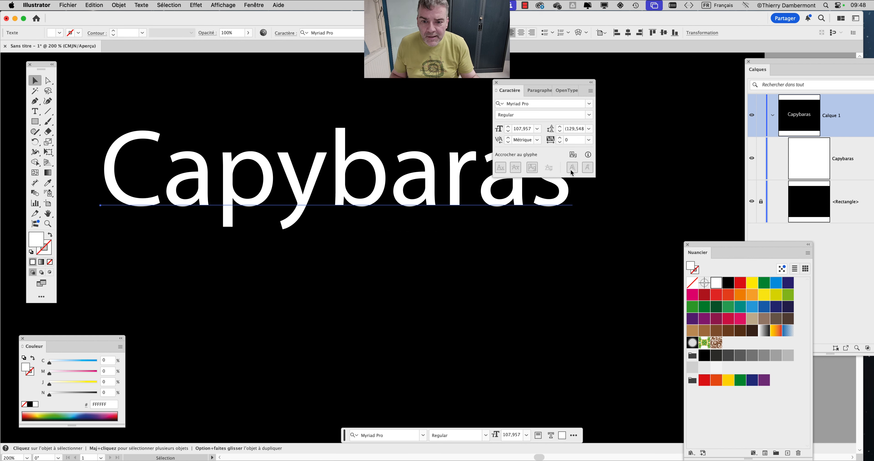
Step: Check the metric kerning between individual letter pairs of Capybaras, such as y-b and r-a, keeping the Character settings clear of the word
click(32, 115)
click(334, 181)
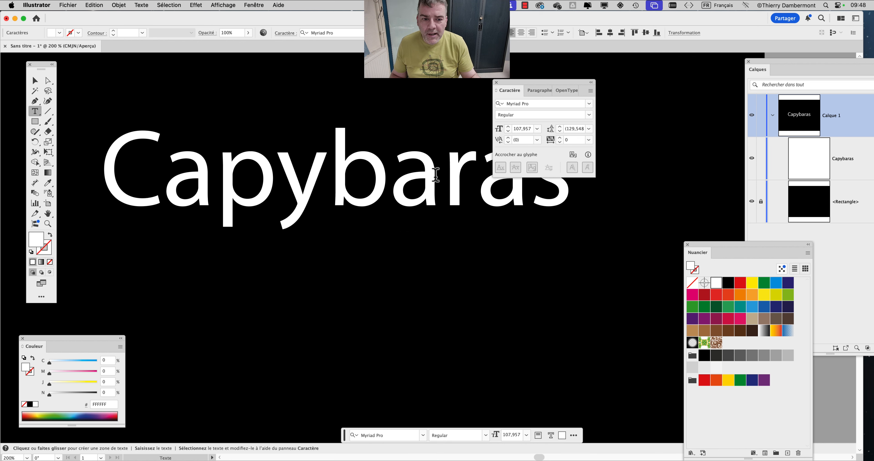
click(481, 179)
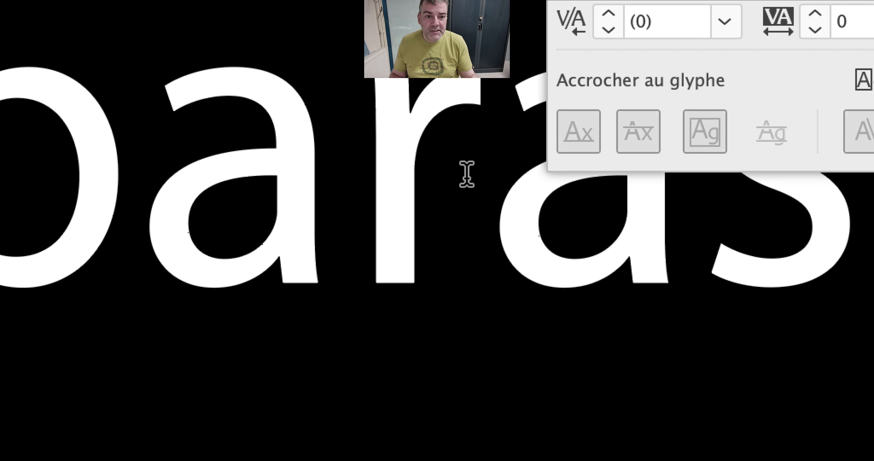
click(682, 175)
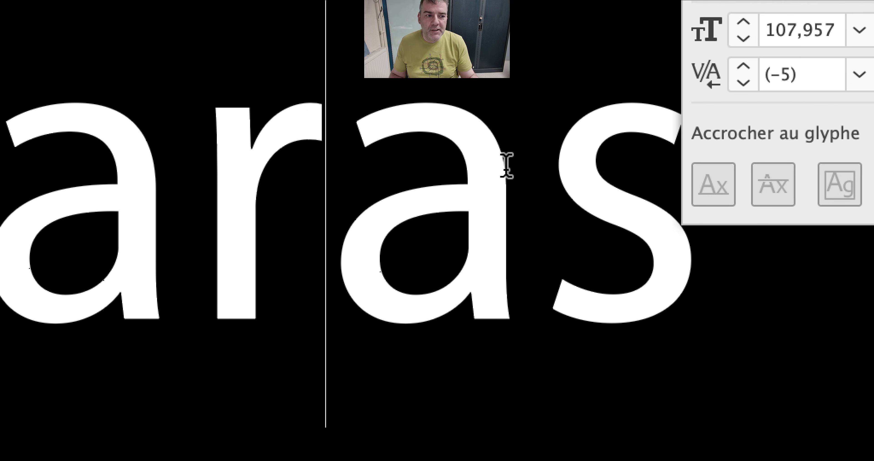
click(508, 165)
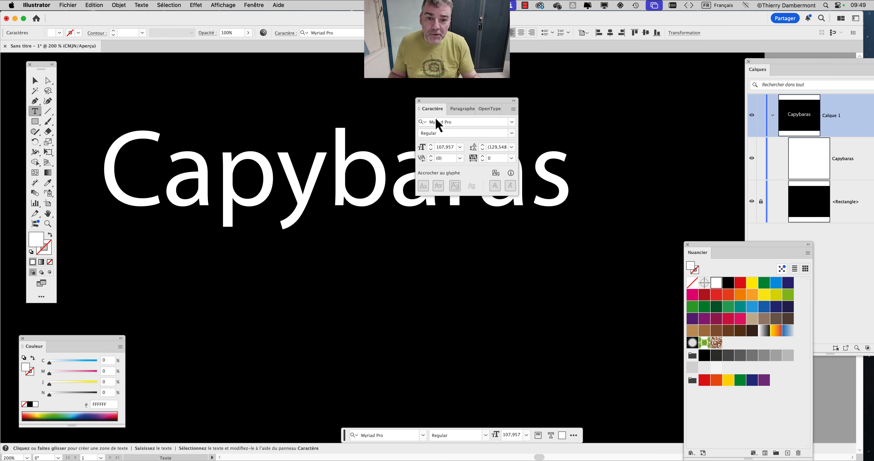
drag(422, 110, 614, 107)
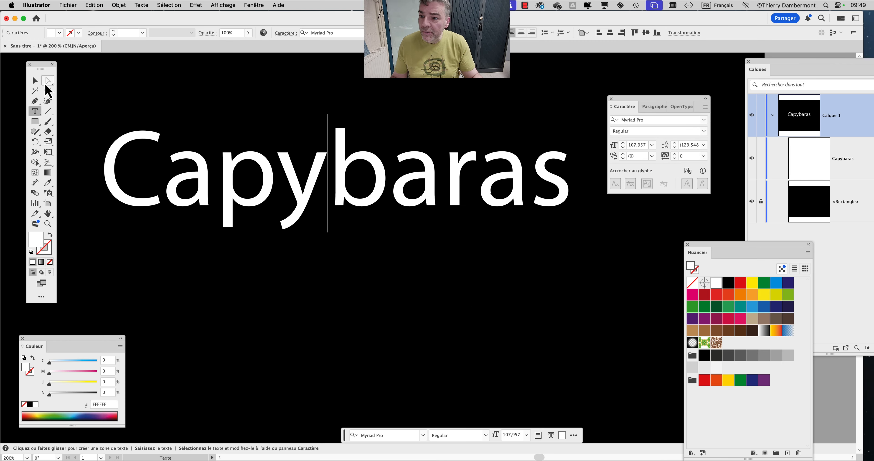
Step: Set the kerning of the whole Capybaras text object back to Optique and place the Character settings below the word
click(34, 82)
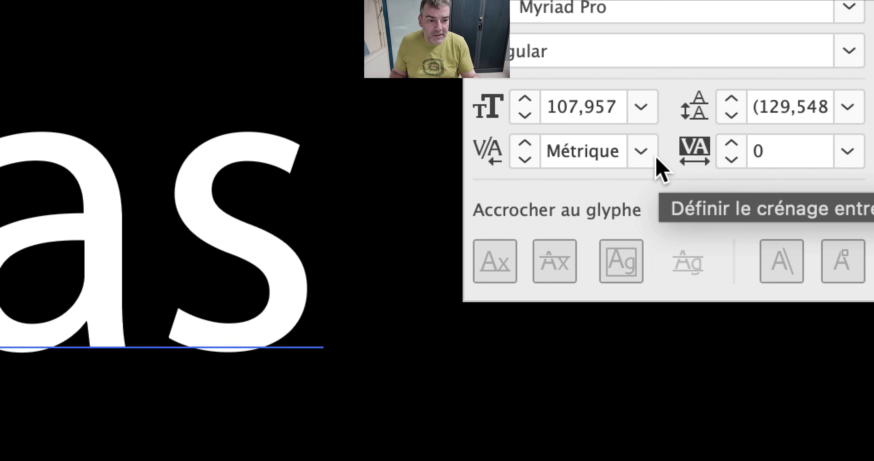
click(641, 152)
click(689, 242)
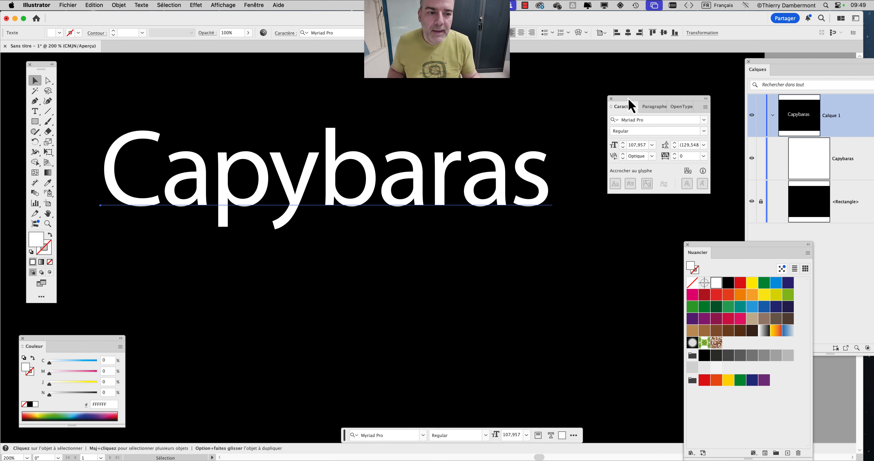
drag(629, 105, 419, 258)
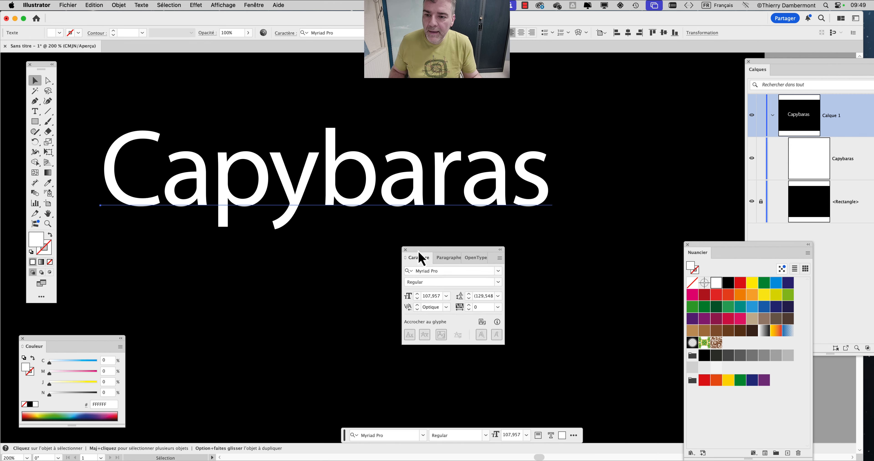
Step: Tighten the kerning between the first a and the p of Capybaras to -50
click(35, 114)
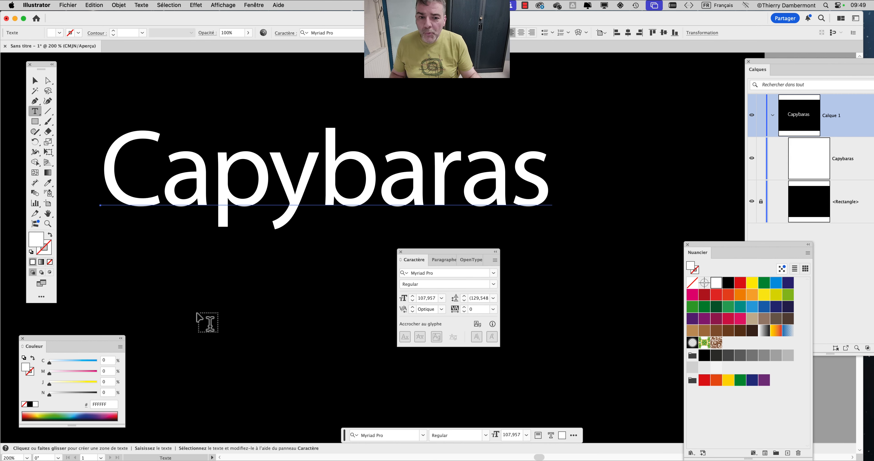
click(210, 185)
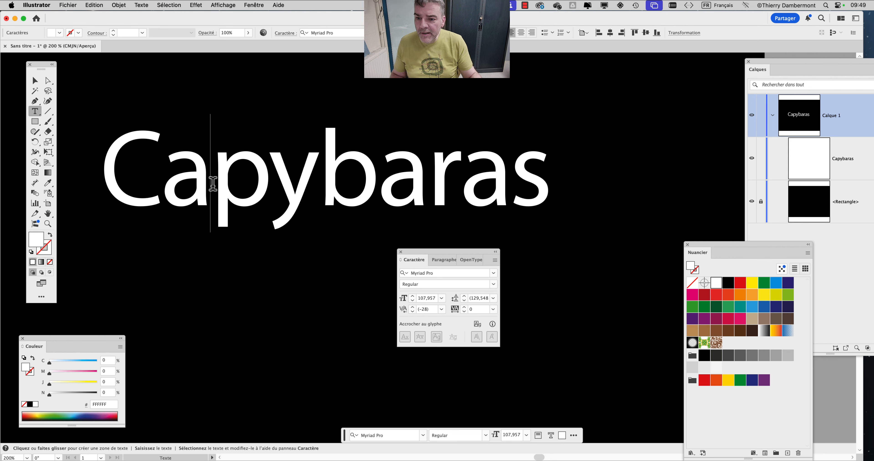
drag(435, 254, 313, 37)
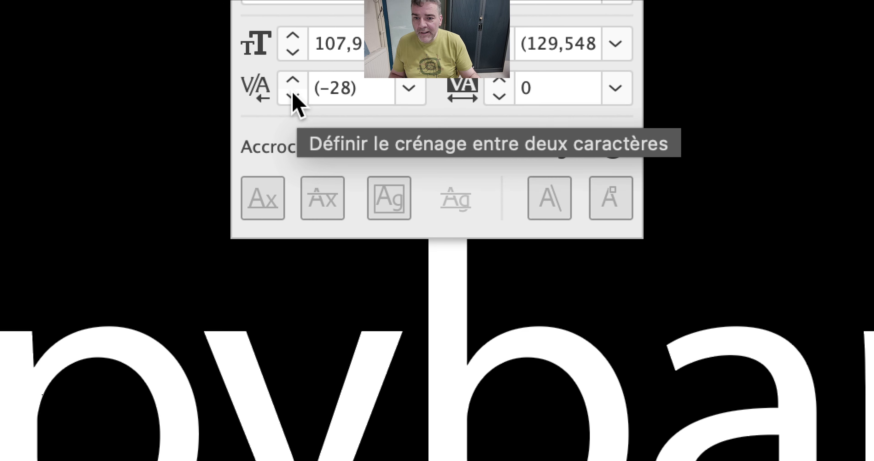
click(288, 96)
click(290, 96)
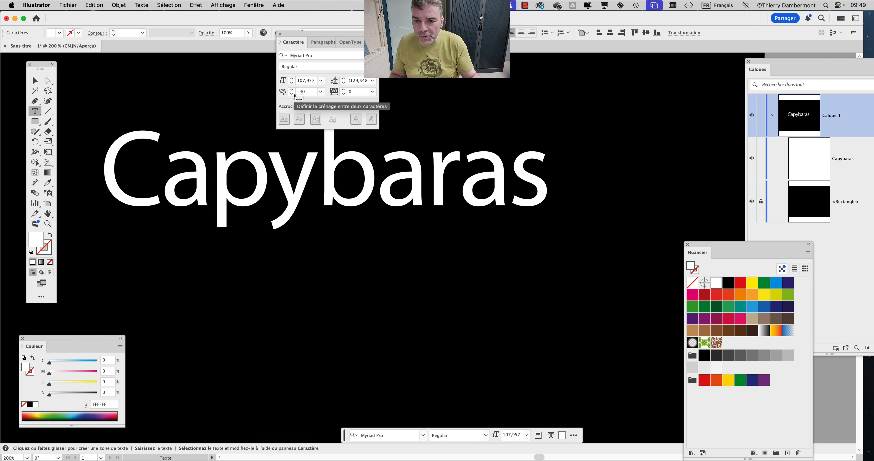
click(292, 90)
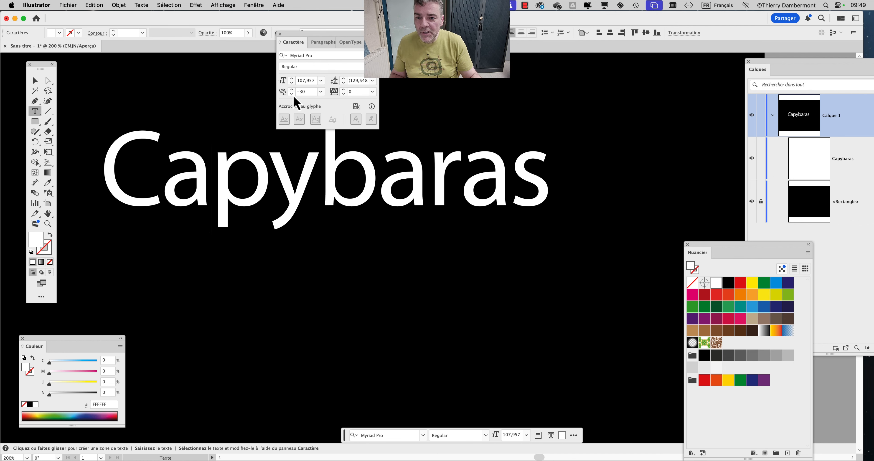
click(292, 94)
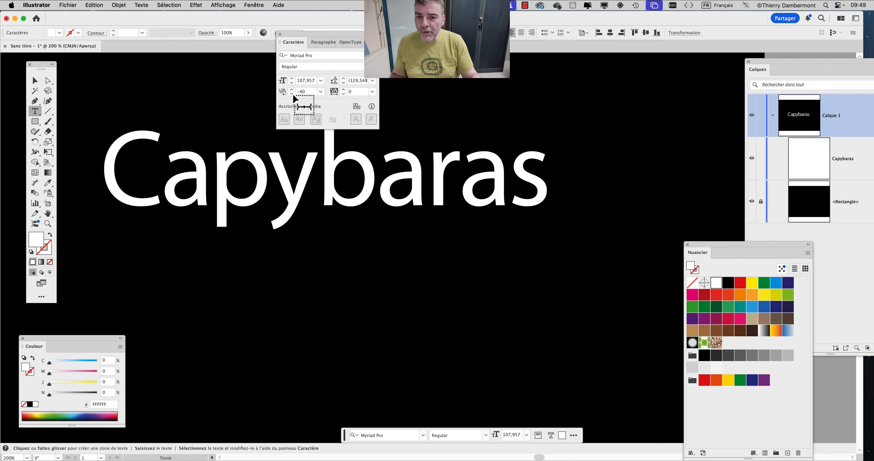
click(292, 94)
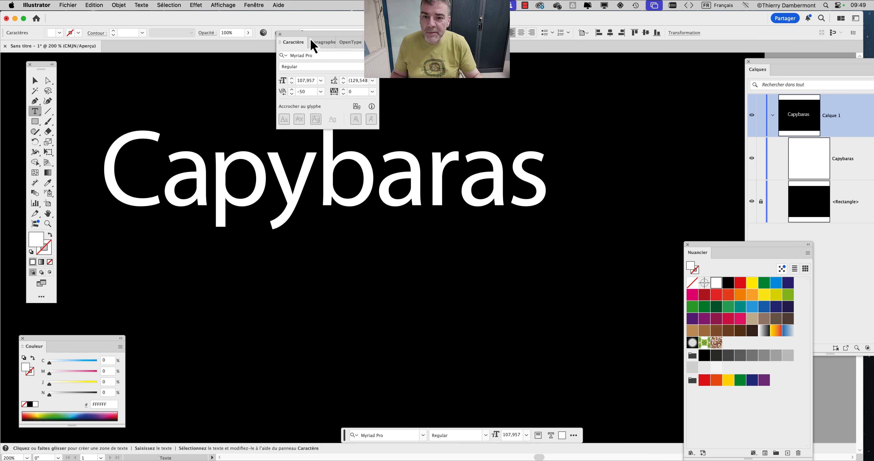
Step: Select the whole Capybaras text object and increase its tracking to 30
drag(313, 39, 624, 77)
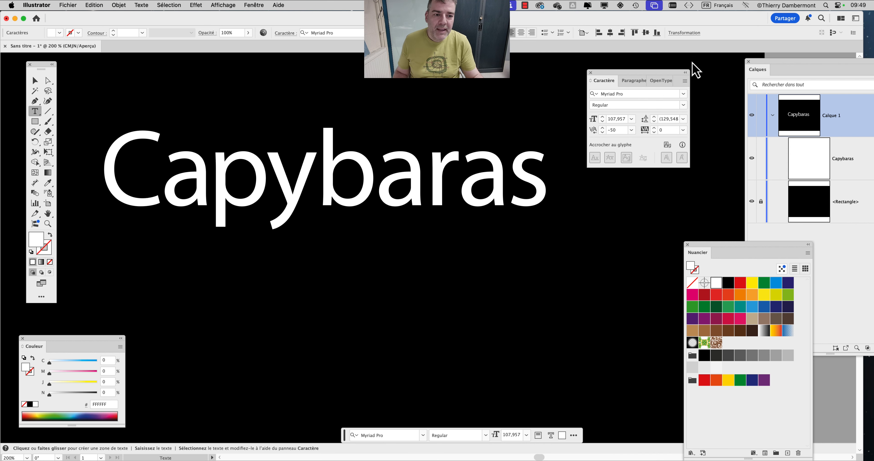
click(31, 83)
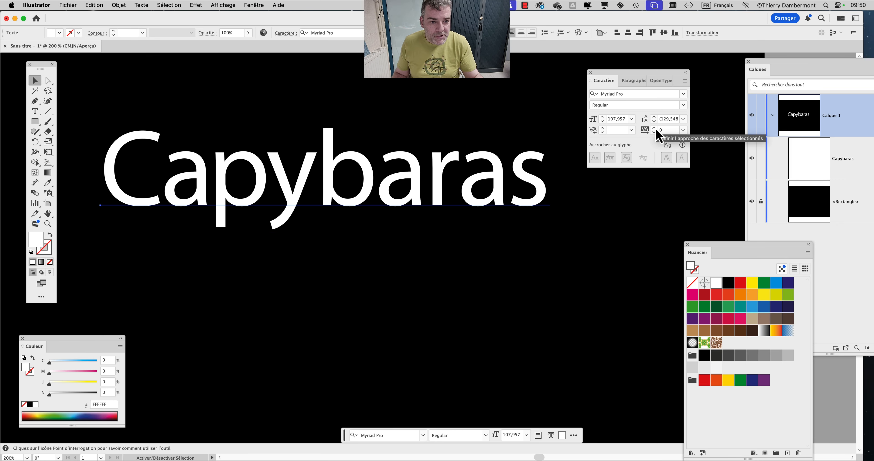
click(611, 117)
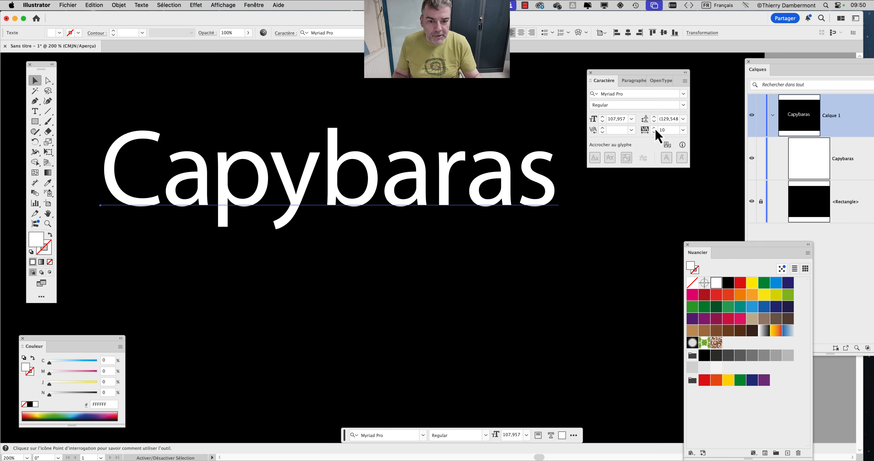
click(654, 129)
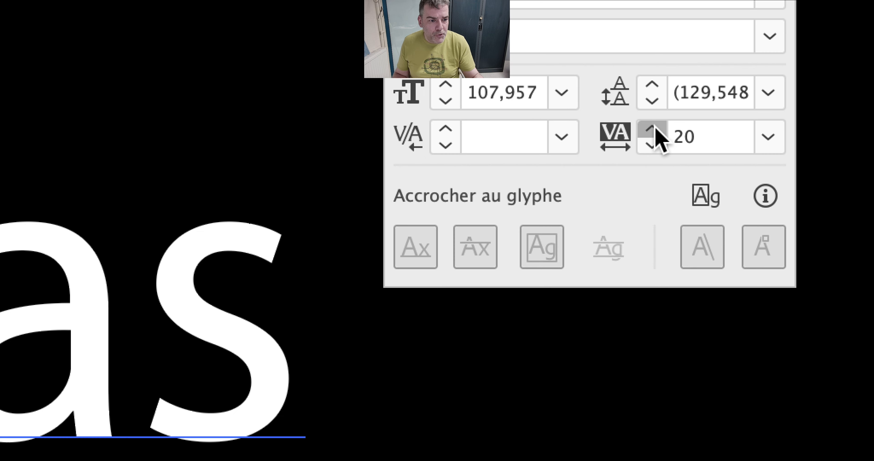
click(655, 129)
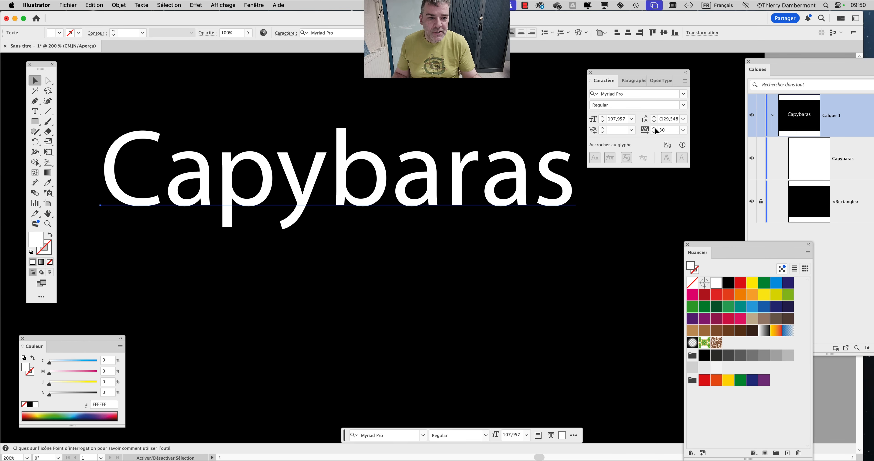
Step: Try the Capybaras text at a tracking of 20, and return it to 30
click(655, 133)
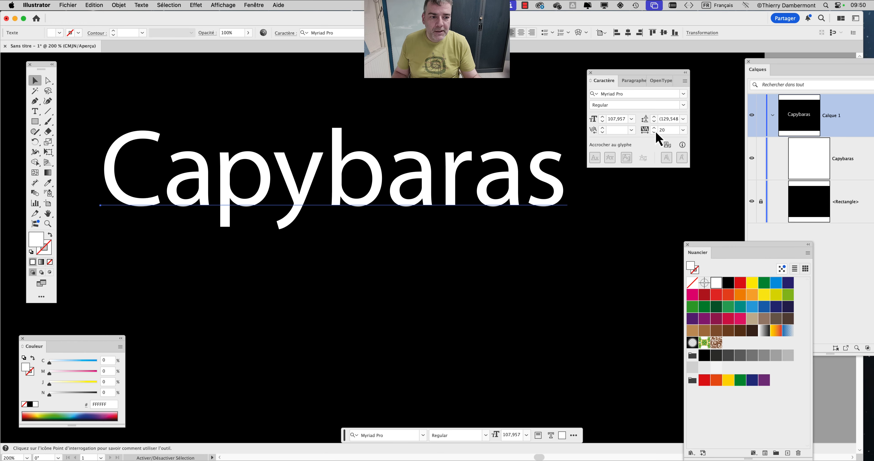
click(654, 128)
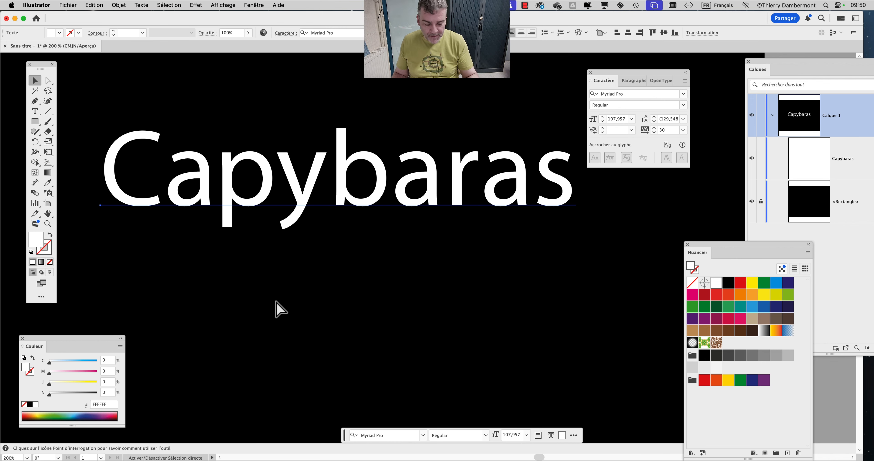
Step: Switch to Firefox, search the web for "kern type" and open the Kern Type letter-spacing game at type.method.ac
key(super+Tab)
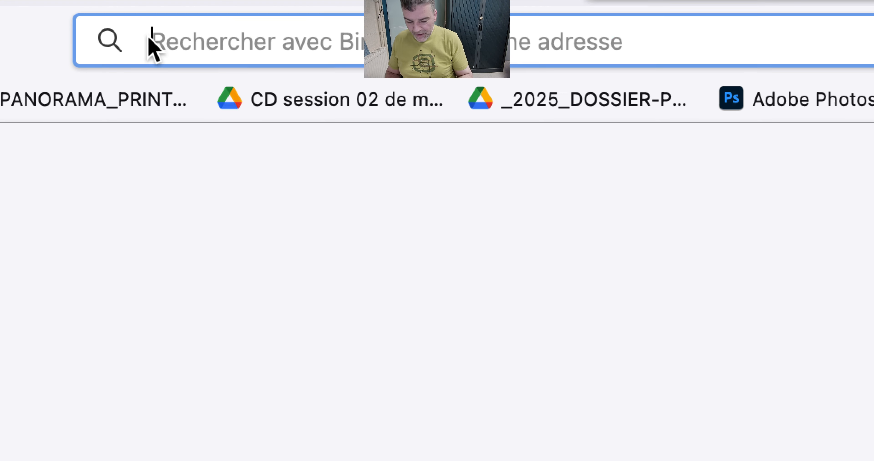
text(kern)
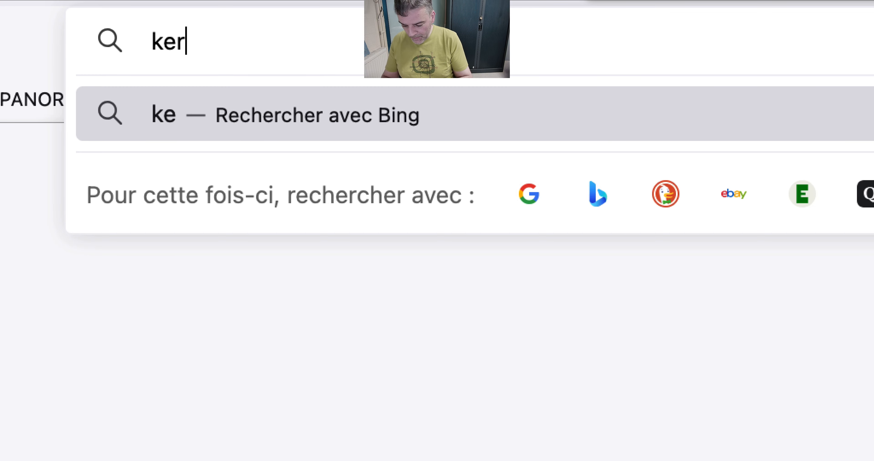
text( type)
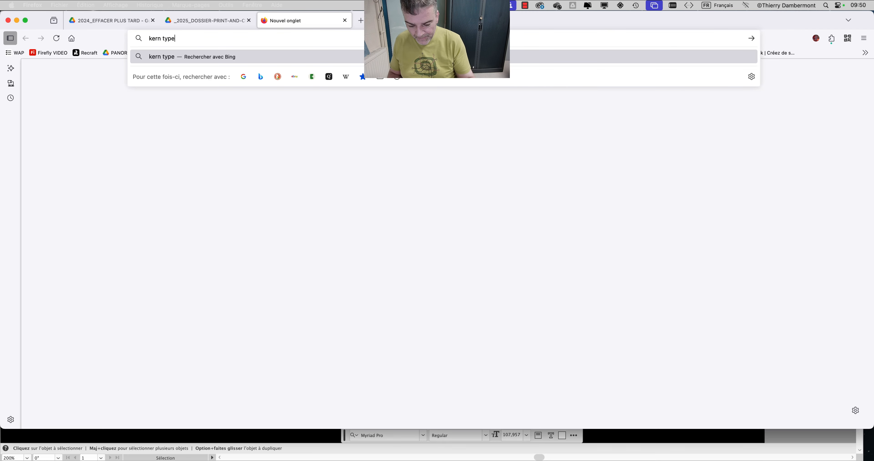
key(Return)
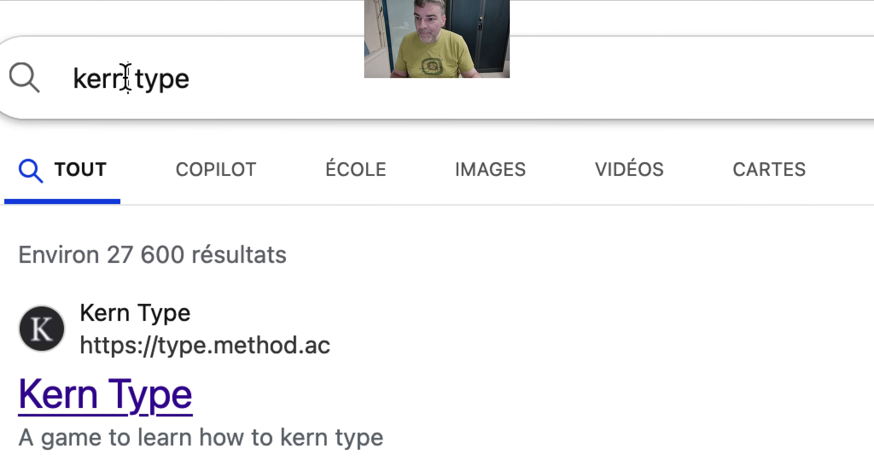
double_click(113, 78)
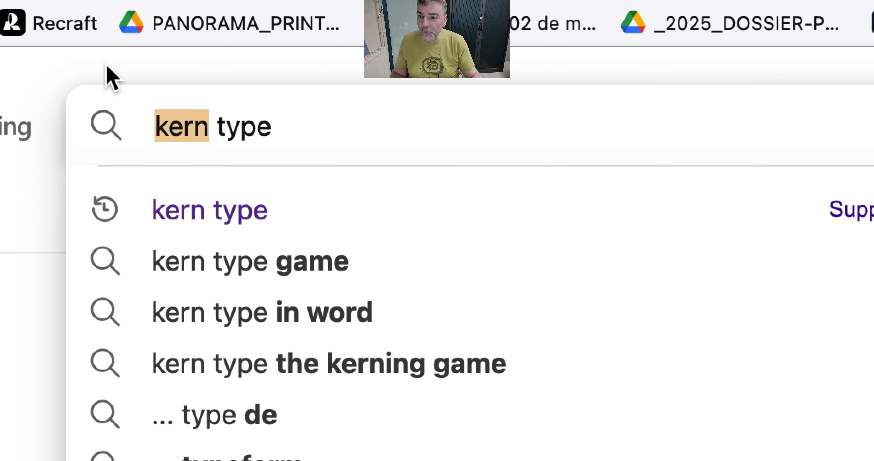
click(64, 22)
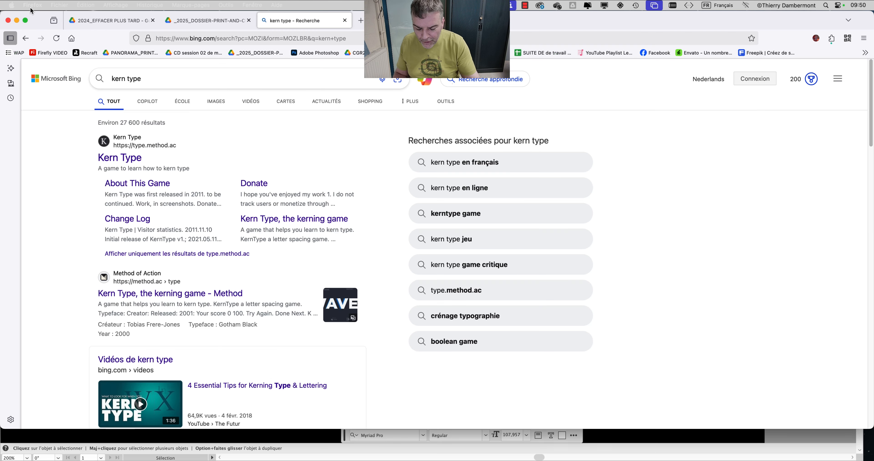
click(122, 158)
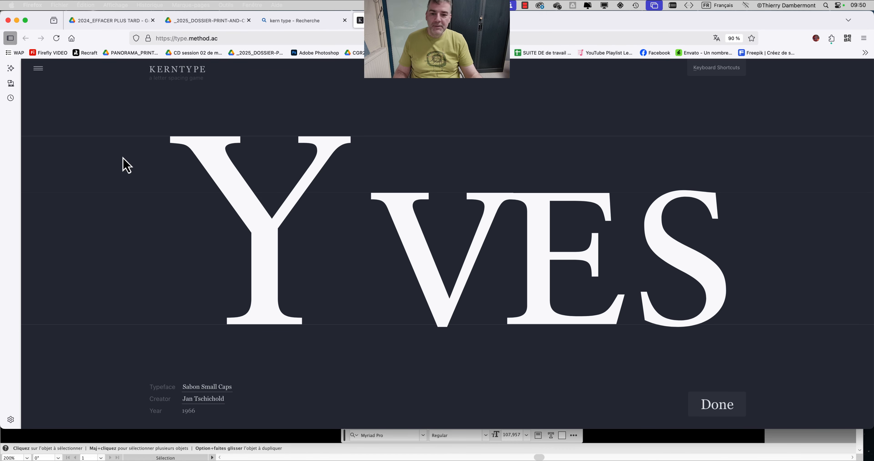
Step: Even out the spacing of Yves by moving the V and the E, and submit the word for scoring
drag(424, 268, 371, 269)
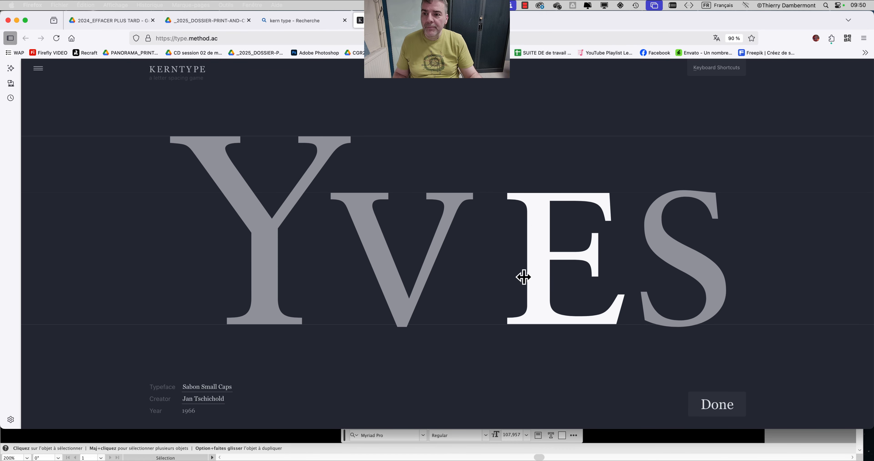
drag(502, 274, 525, 275)
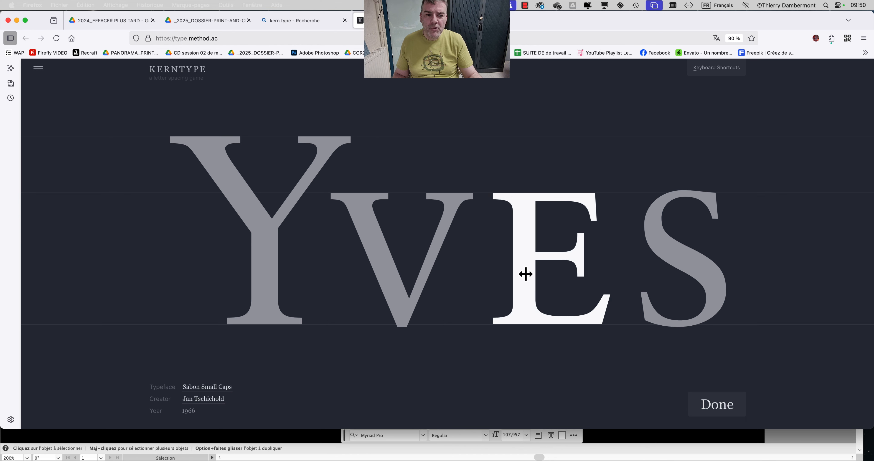
drag(433, 263, 407, 266)
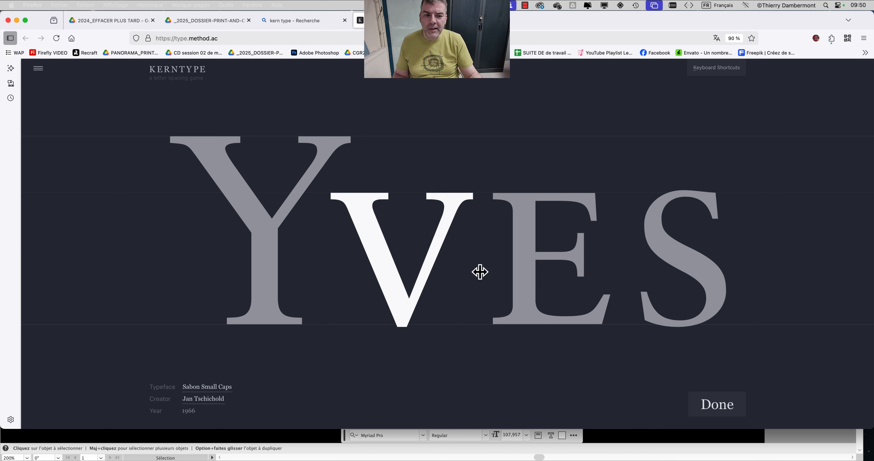
drag(523, 273, 527, 273)
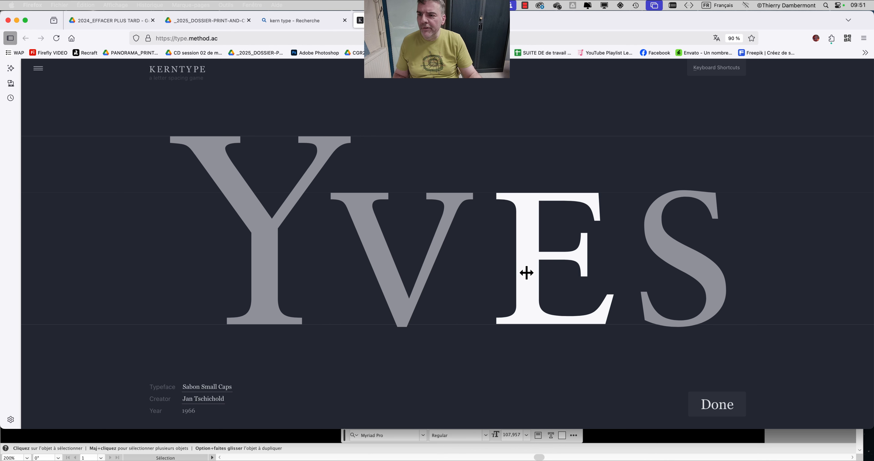
drag(433, 264, 431, 270)
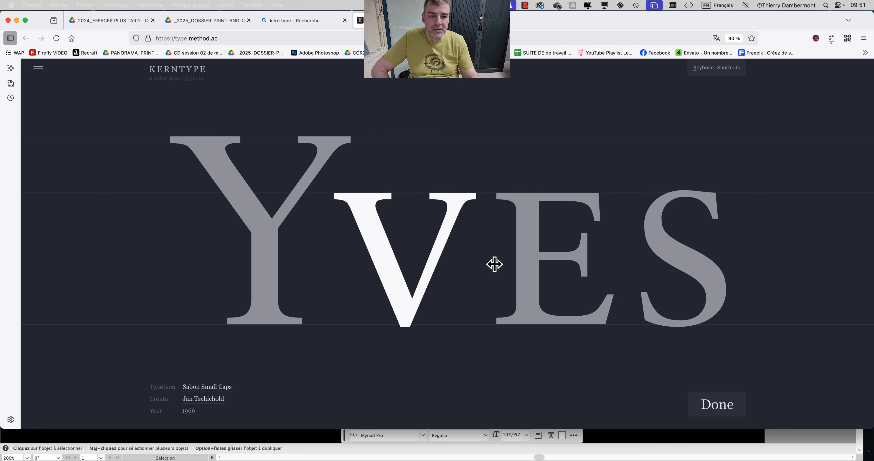
drag(527, 267, 533, 267)
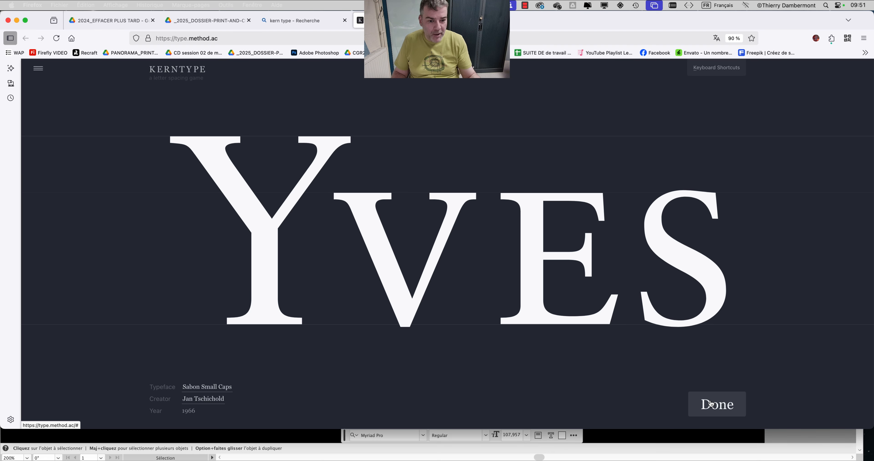
click(711, 403)
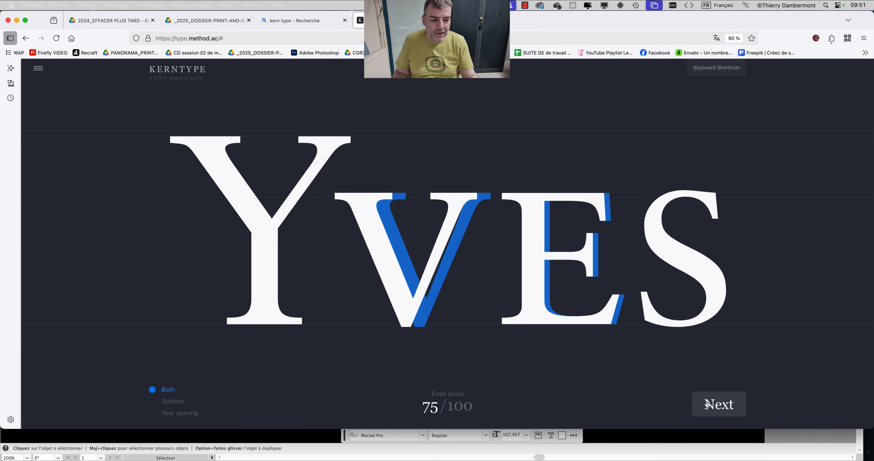
Step: Go on to the word holly, adjust the spacing of its o and two l letters, and submit it for scoring
click(707, 404)
drag(464, 233, 484, 244)
drag(380, 242, 394, 244)
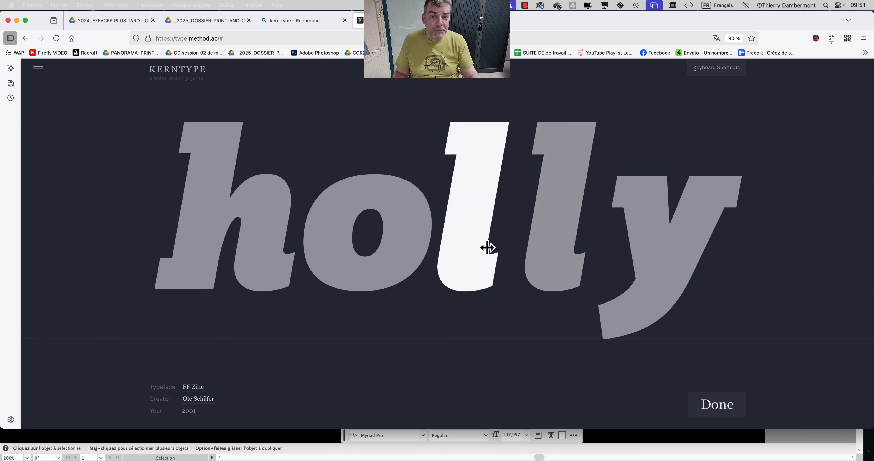
drag(488, 247, 492, 246)
drag(420, 245, 412, 263)
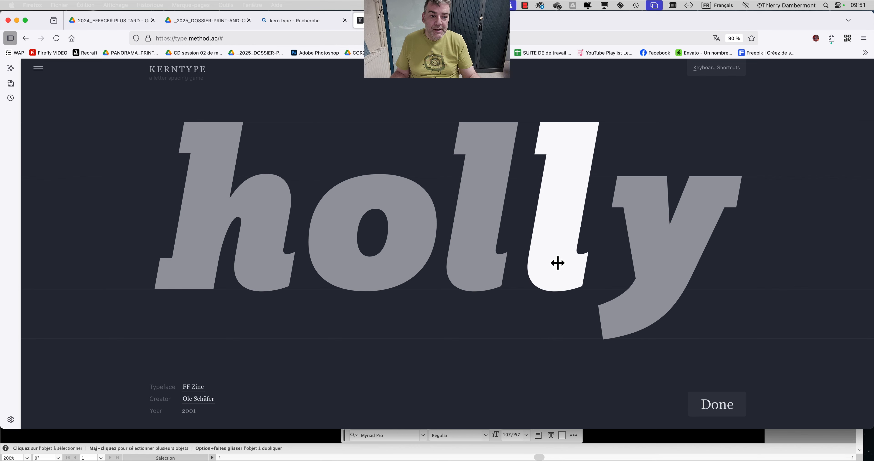
click(713, 409)
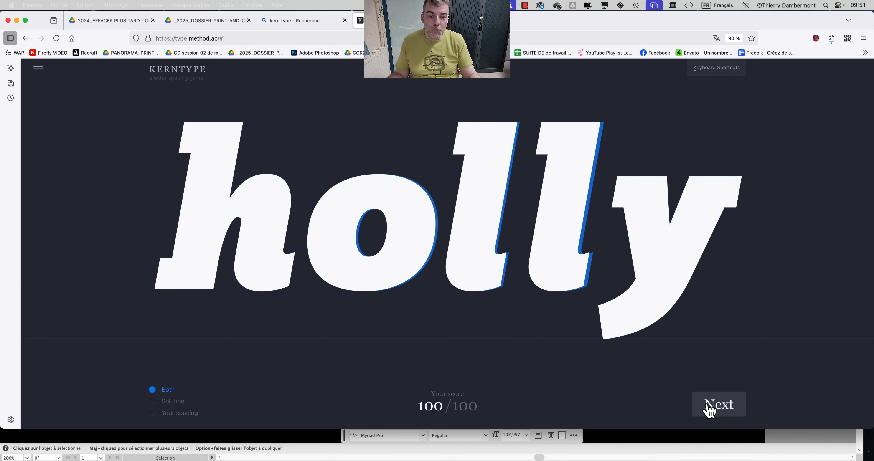
Step: Go on to the word Await, reposition its w, a and i for even spacing, and submit it for scoring
click(710, 411)
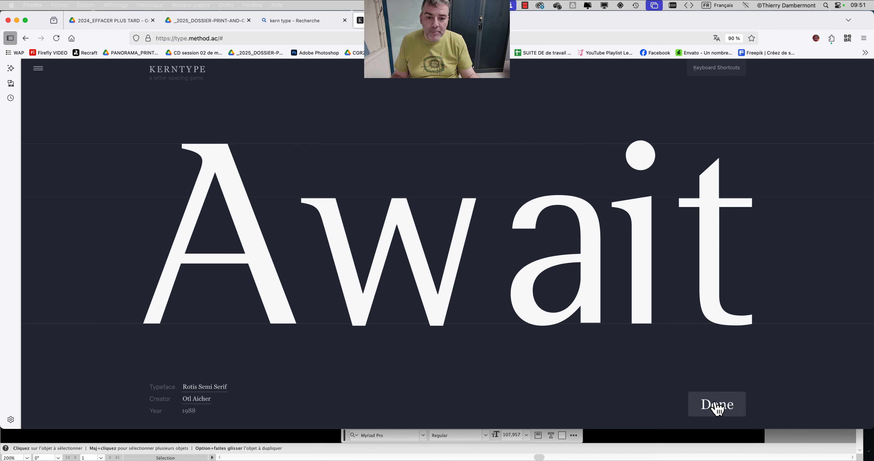
drag(357, 288, 315, 288)
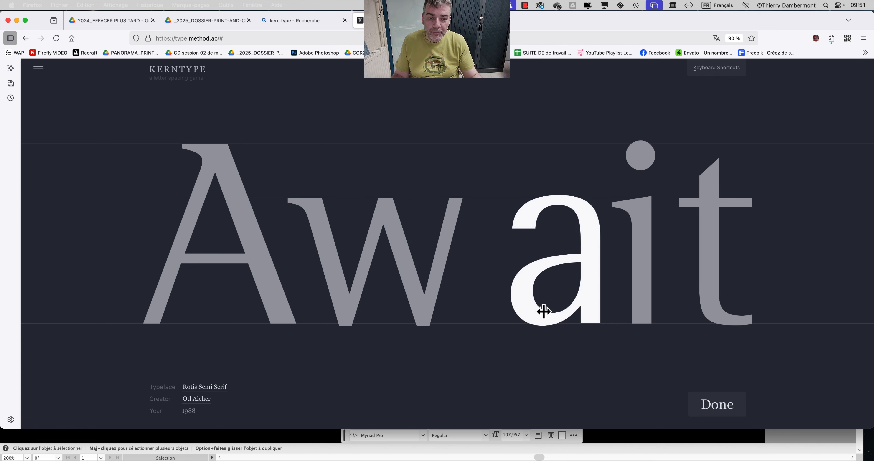
drag(542, 312, 408, 302)
drag(660, 294, 566, 270)
drag(433, 266, 431, 264)
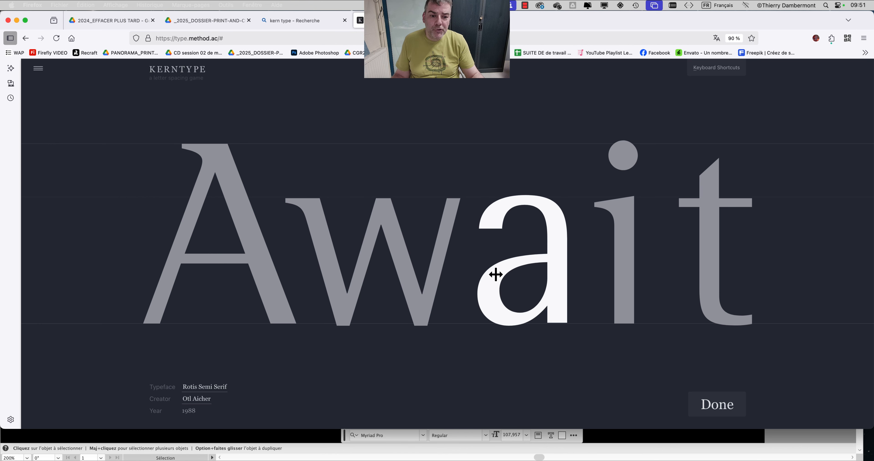
drag(496, 275, 497, 274)
click(722, 415)
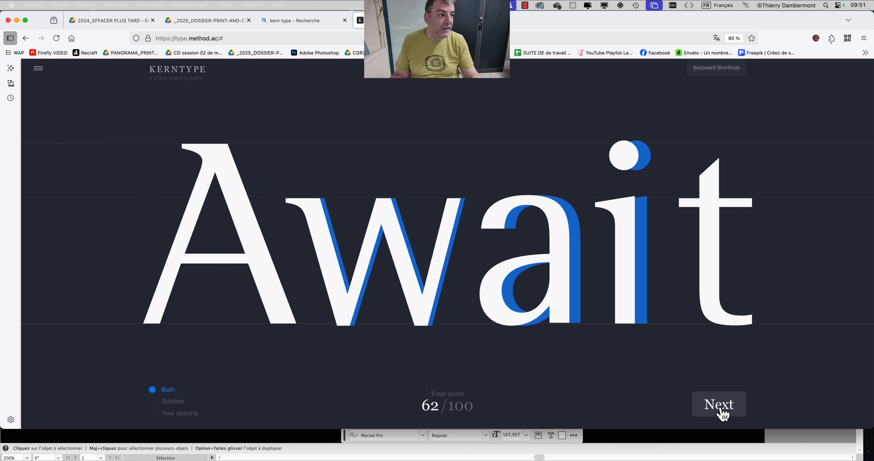
Step: Go on to the word Roissy and reposition its o, i and both s letters for even spacing
click(716, 406)
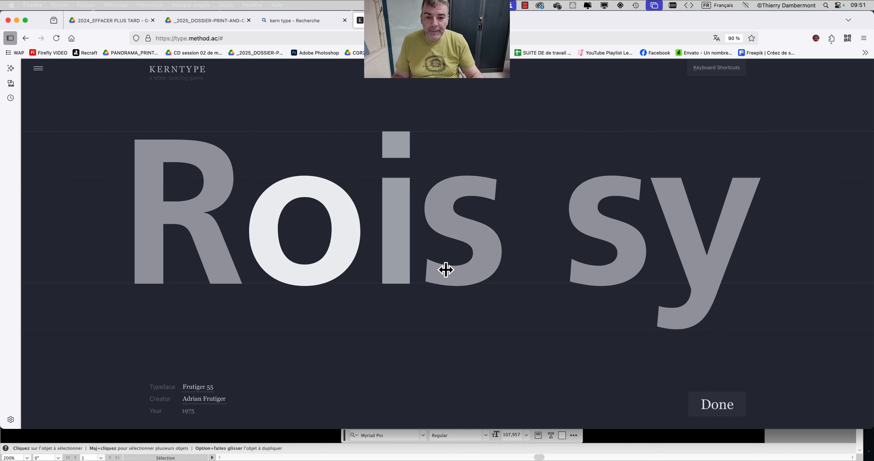
drag(589, 273, 564, 273)
drag(490, 261, 564, 261)
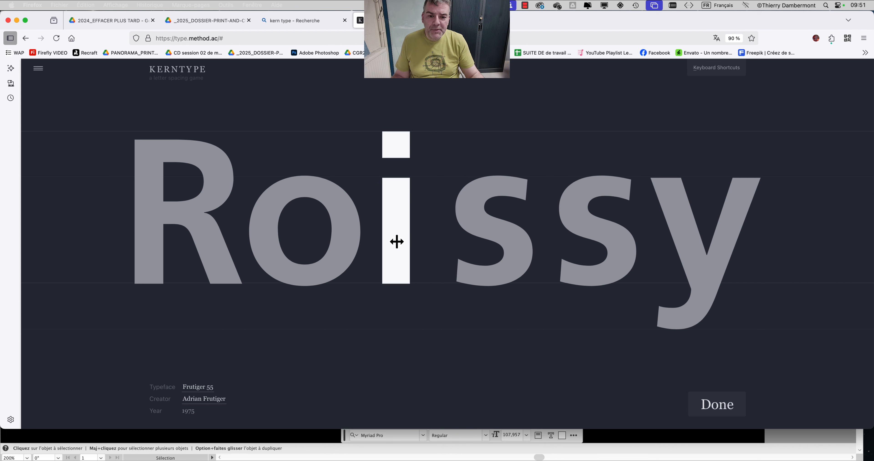
drag(396, 244, 439, 242)
drag(346, 239, 389, 244)
drag(480, 265, 462, 278)
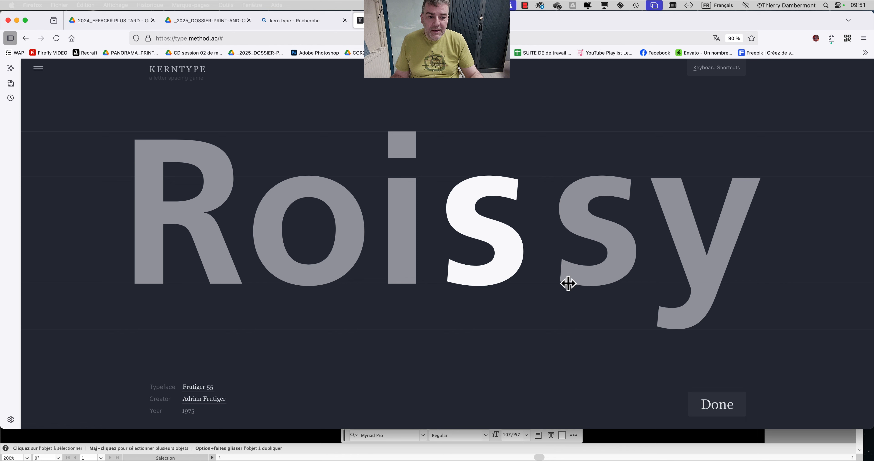
drag(576, 277, 550, 276)
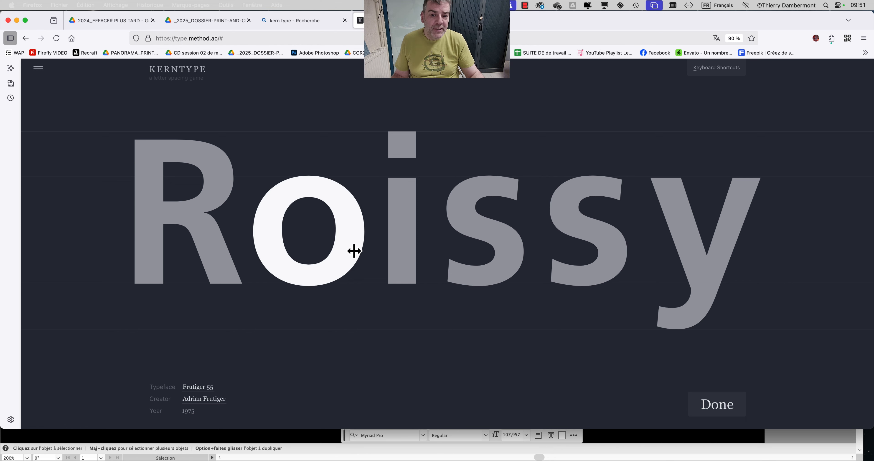
drag(353, 250, 356, 251)
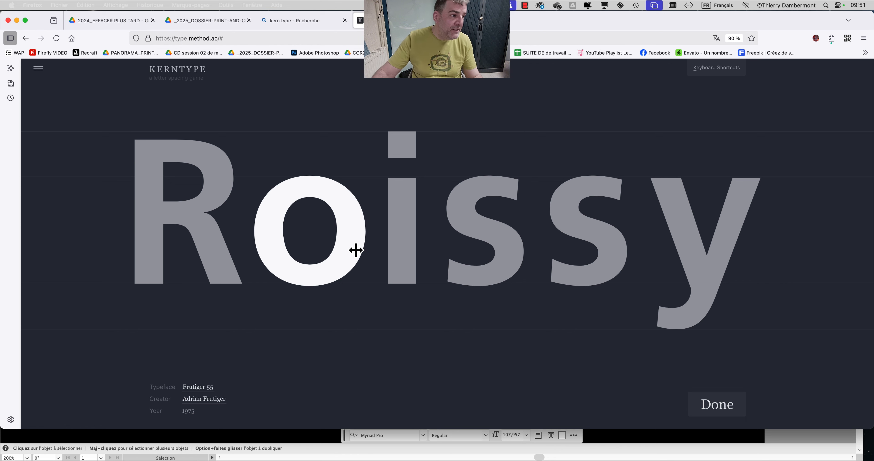
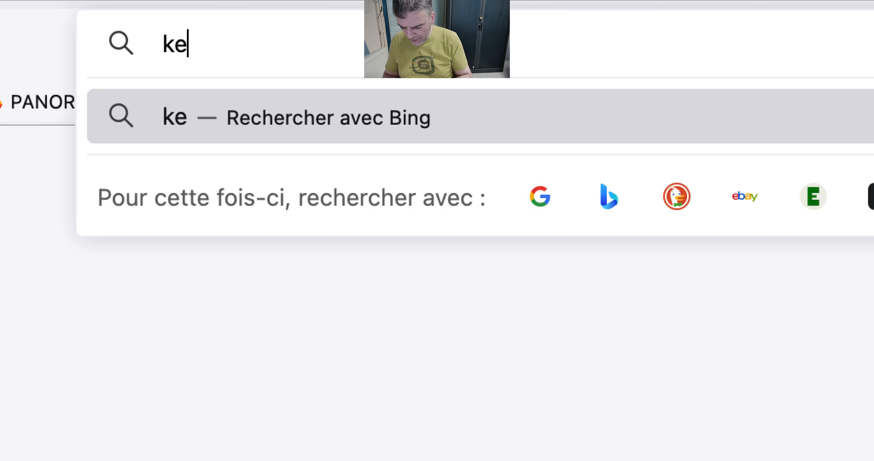
Step: Search the web for "kerning disasters" and browse the image results for examples of bad letter spacing
text(ing)
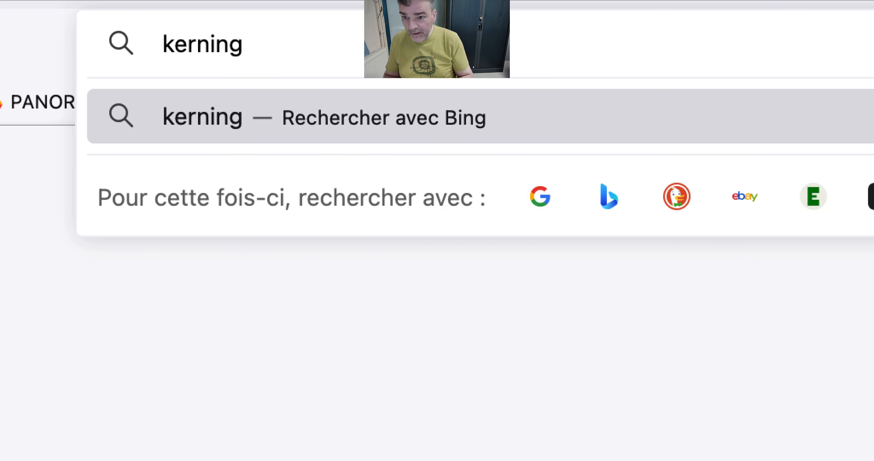
text( di)
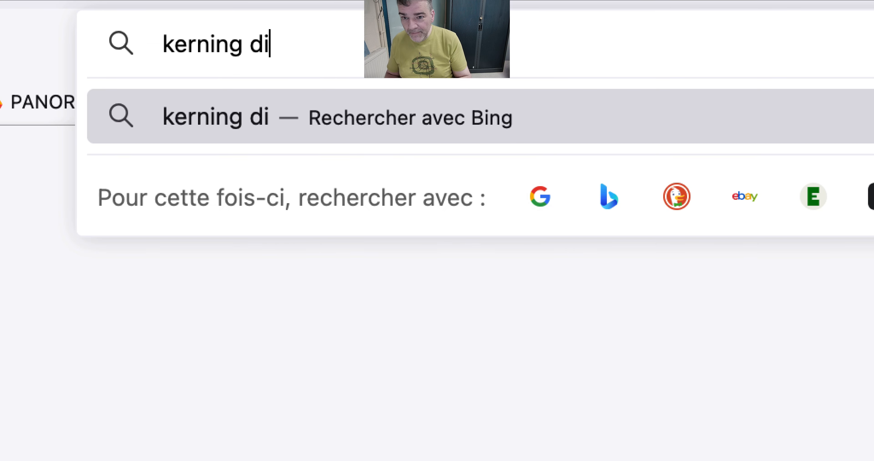
text(sasters)
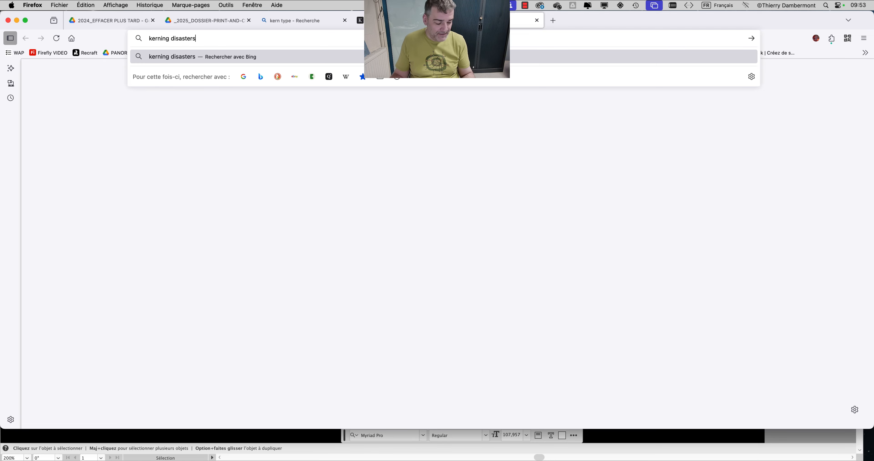
key(Return)
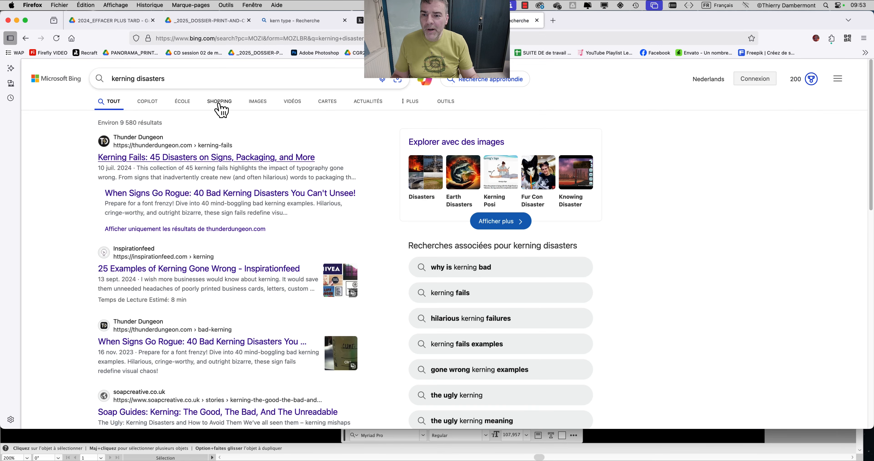
click(259, 102)
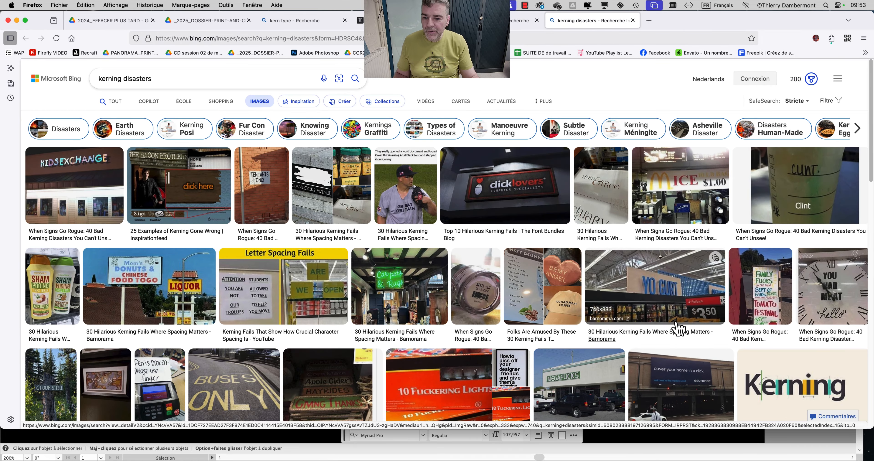
scroll(677, 329, down, 10)
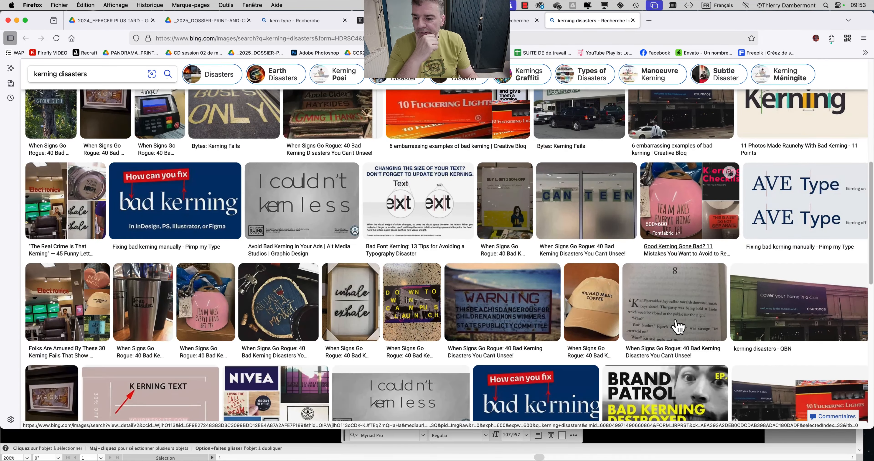
Step: Open the clicklovers sign image at full size from the kerning disasters results and enlarge it to 400 %
scroll(677, 328, down, 6)
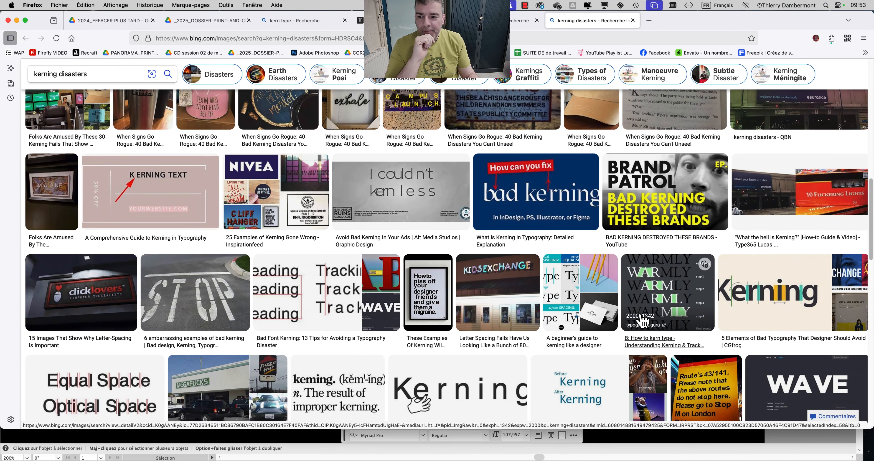
click(97, 294)
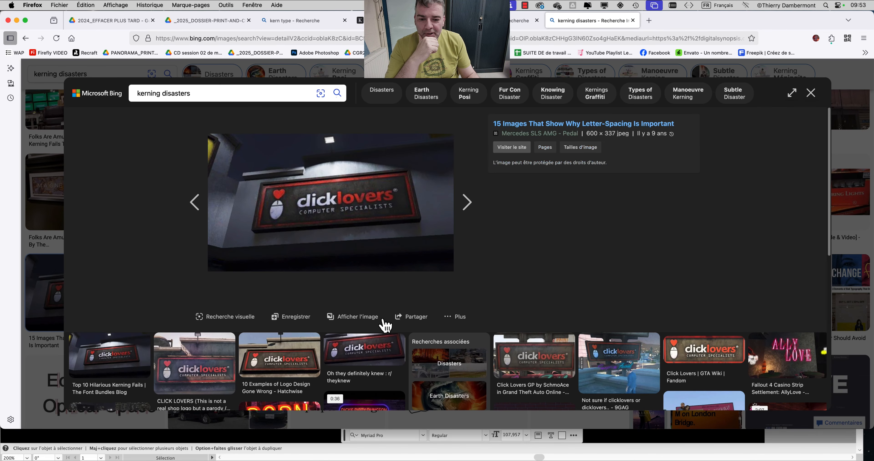
click(371, 316)
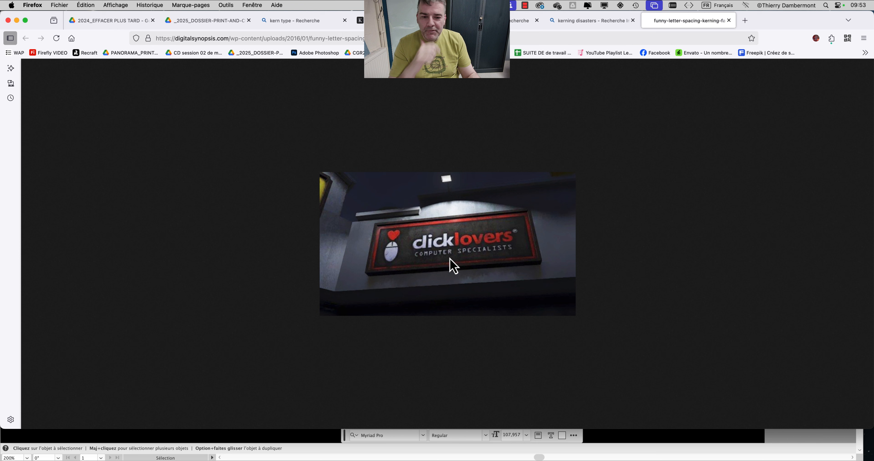
key(super+plus)
key(super+plus)
key(super+plus)
key(super+plus)
key(super+plus)
key(super+plus)
key(super+plus)
key(super+plus)
key(super+plus)
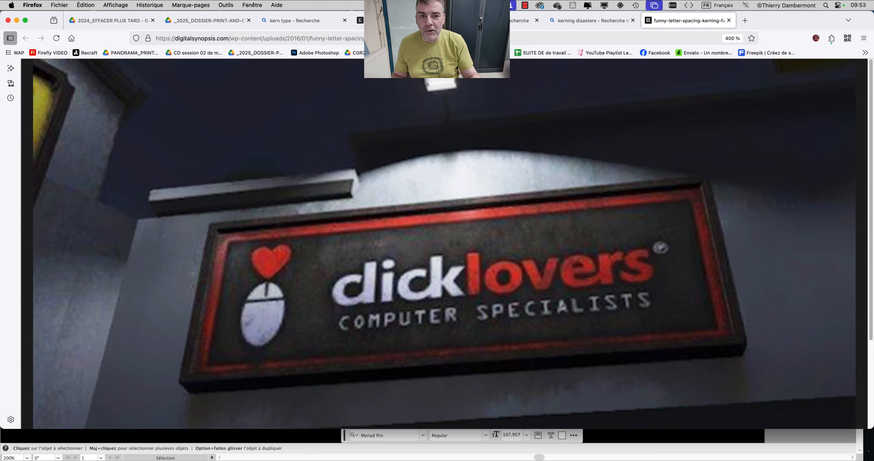
Step: Return to the start of the kerning disasters results and open the handwritten Clint cup photo at full size
click(576, 24)
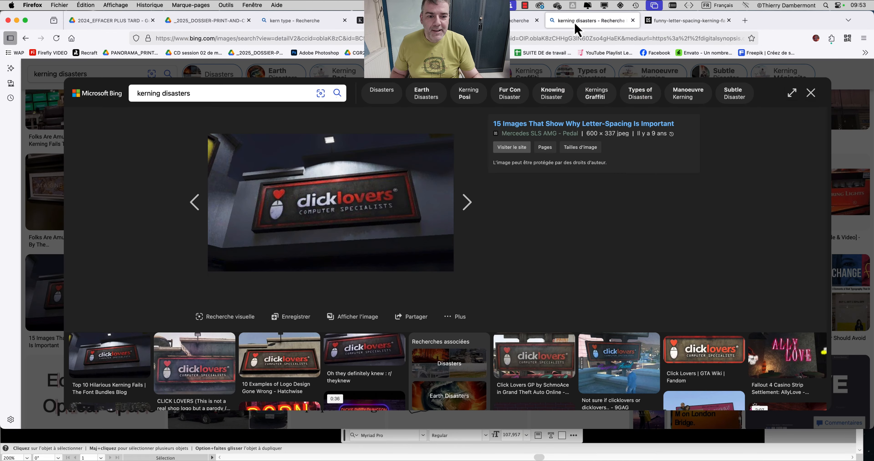
click(811, 93)
scroll(691, 269, up, 5)
scroll(692, 269, up, 8)
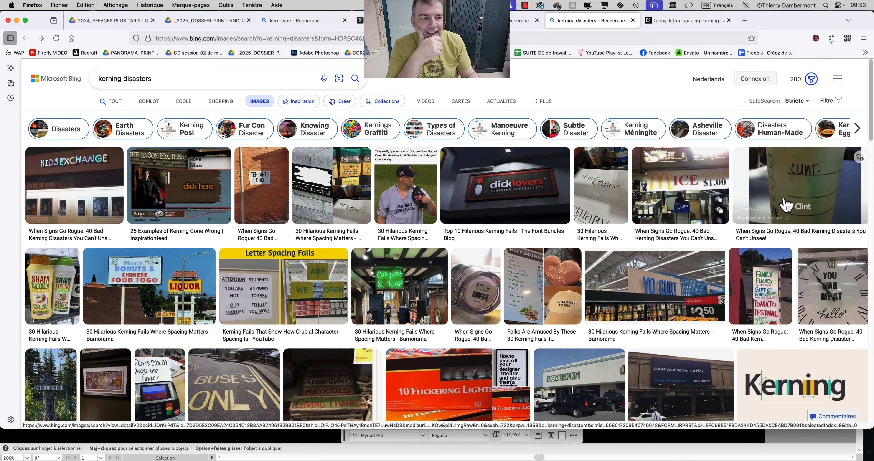
click(804, 203)
click(363, 320)
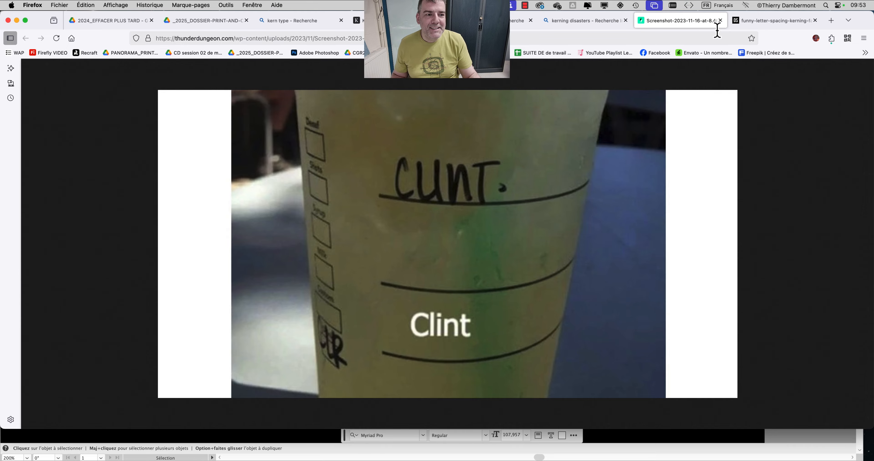
Step: Go back to the image results and open the KIDS EXCHANGE storefront photo at full size
click(584, 21)
click(808, 90)
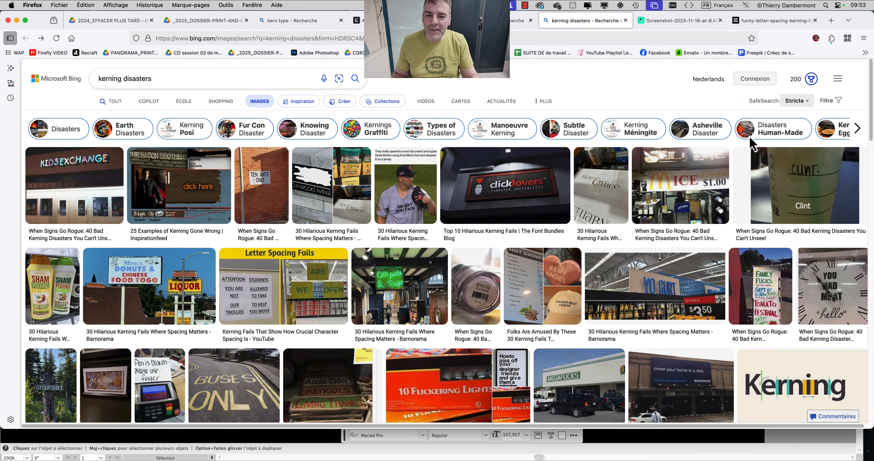
scroll(339, 254, down, 1)
click(81, 172)
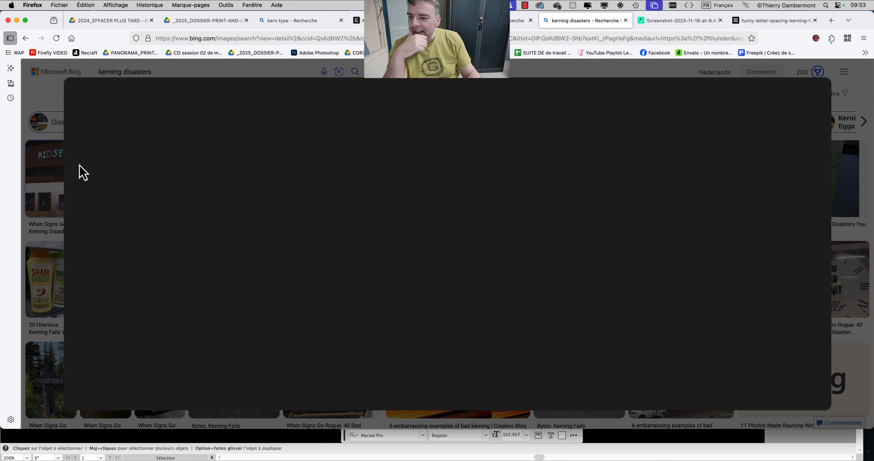
click(366, 324)
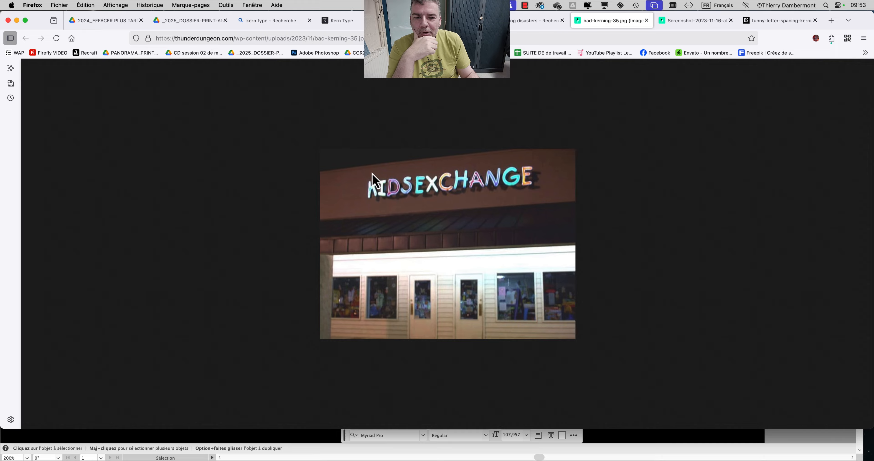
Step: Return to the results, try to open the MEGAFLICKS storefront photo at full size, and view its preview instead
click(532, 26)
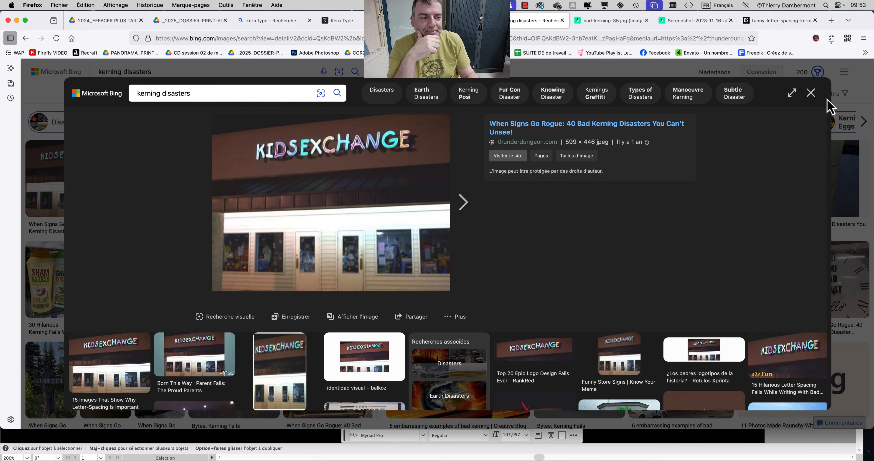
click(812, 94)
scroll(448, 307, down, 5)
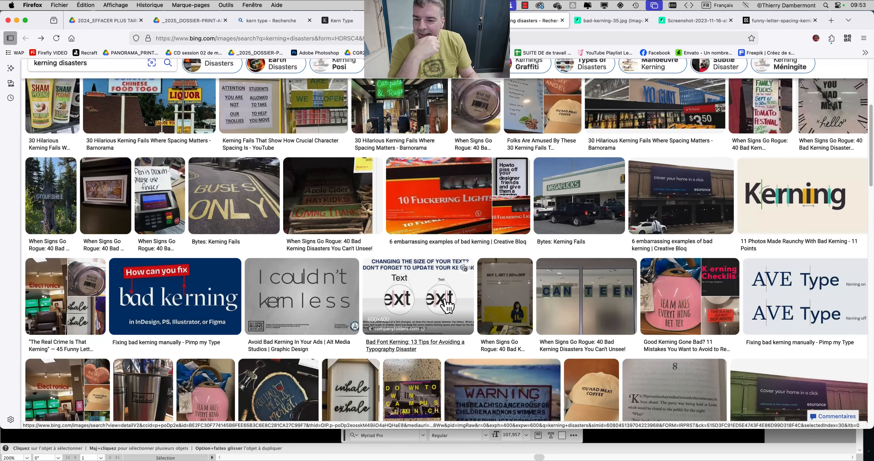
scroll(448, 307, down, 10)
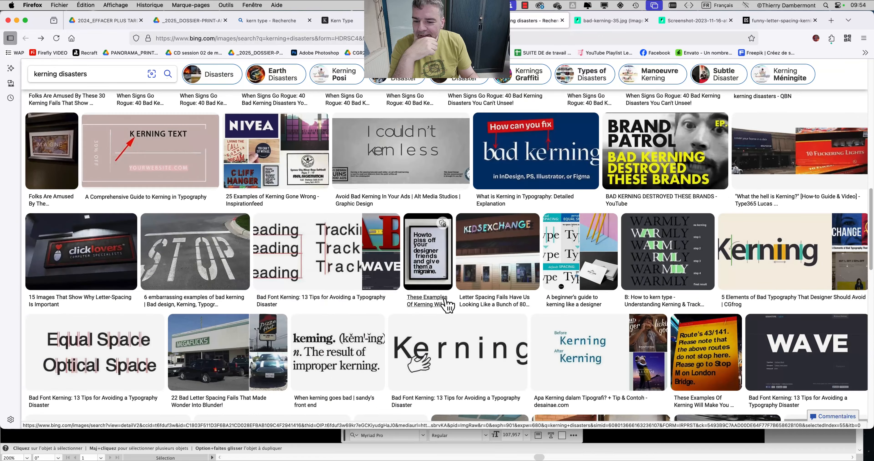
scroll(446, 306, down, 5)
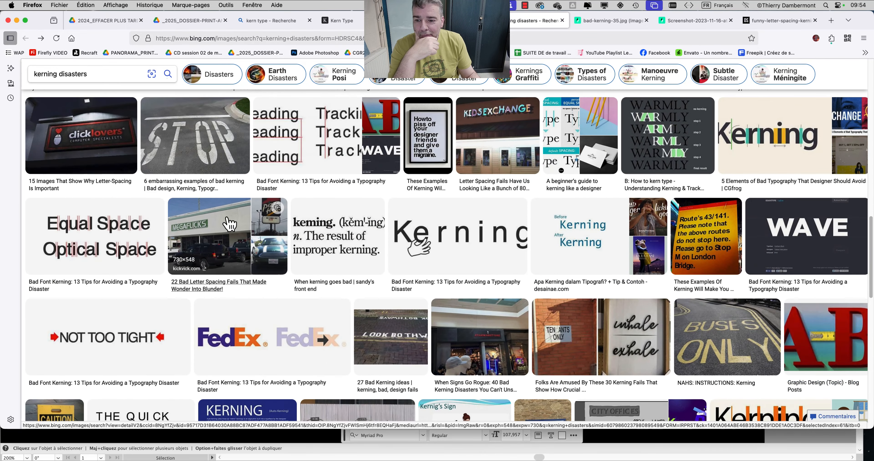
click(437, 329)
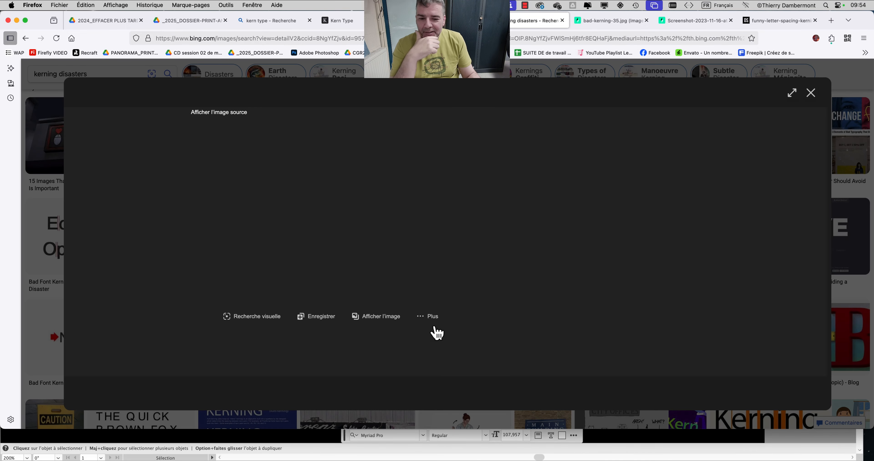
click(371, 318)
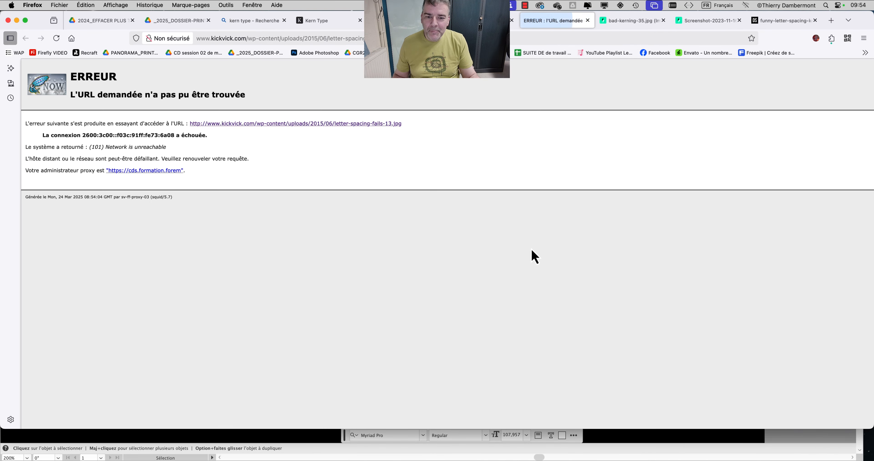
click(509, 16)
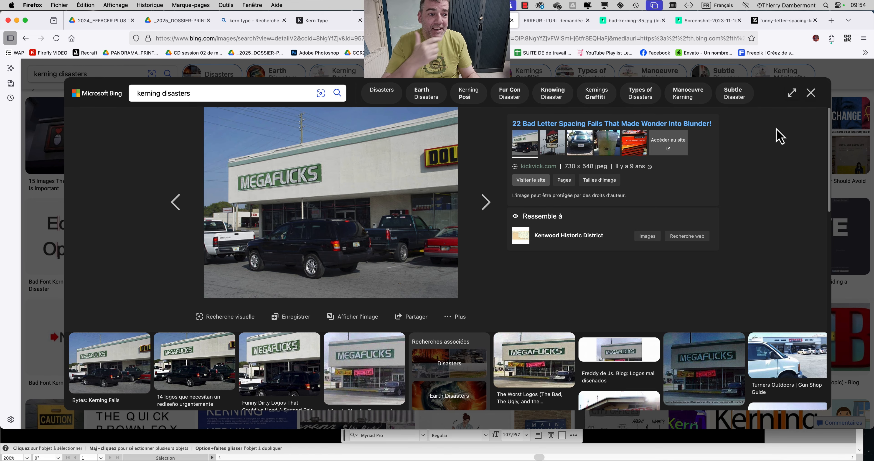
click(811, 92)
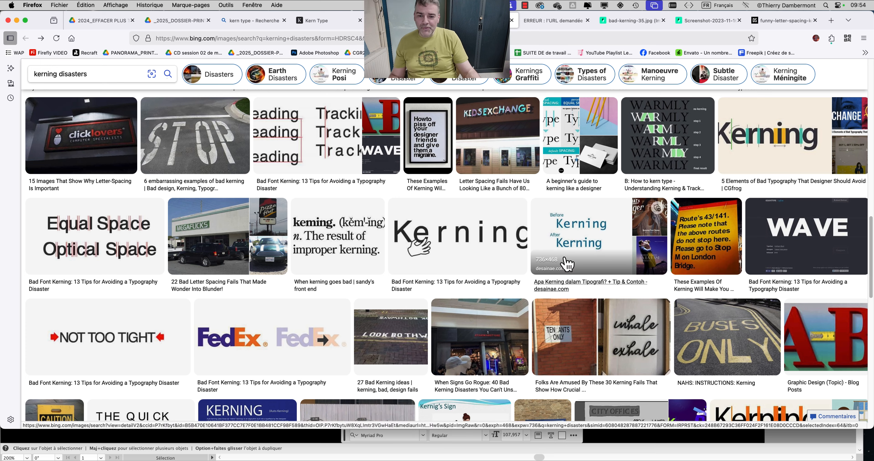
Step: Browse the remaining kerning disasters image results for more examples of bad letter spacing and return to the start
scroll(567, 267, down, 5)
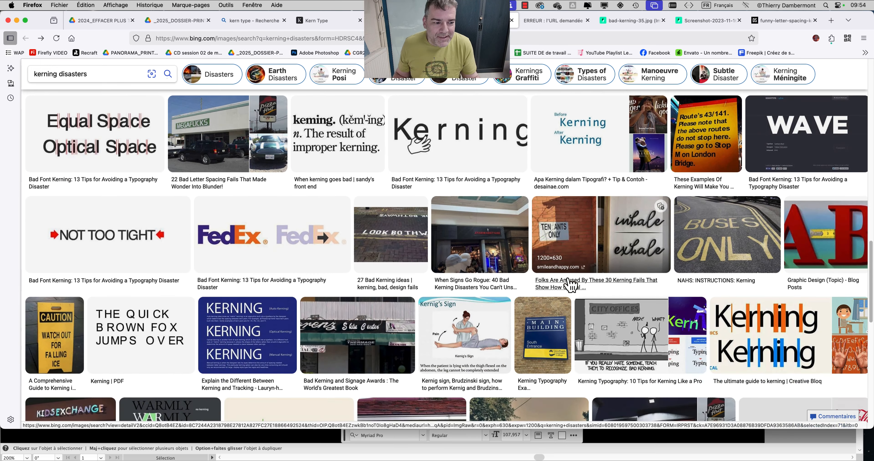
scroll(570, 287, down, 4)
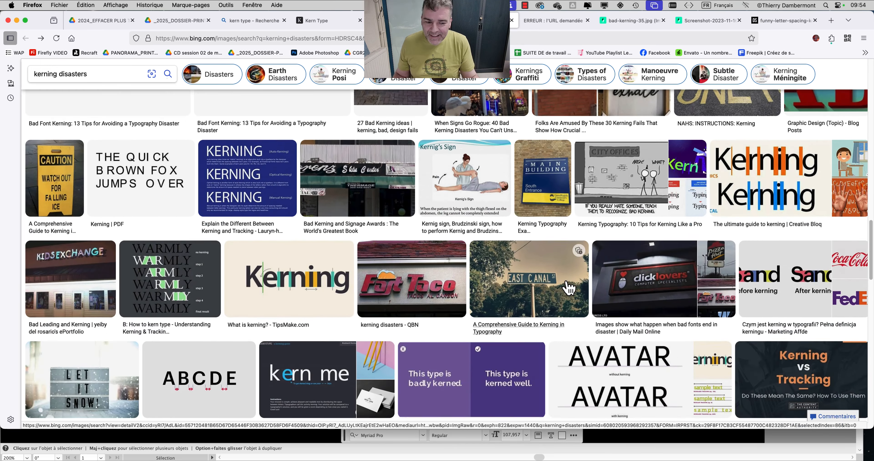
scroll(569, 288, down, 2)
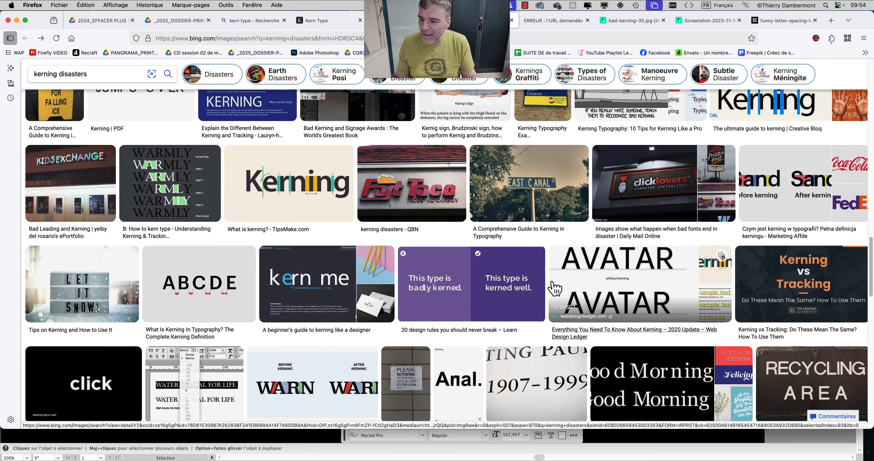
scroll(555, 288, down, 2)
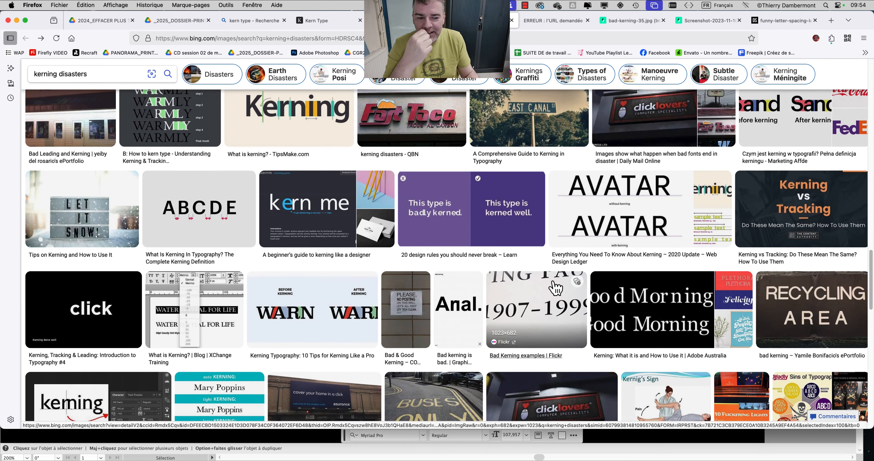
scroll(555, 288, down, 4)
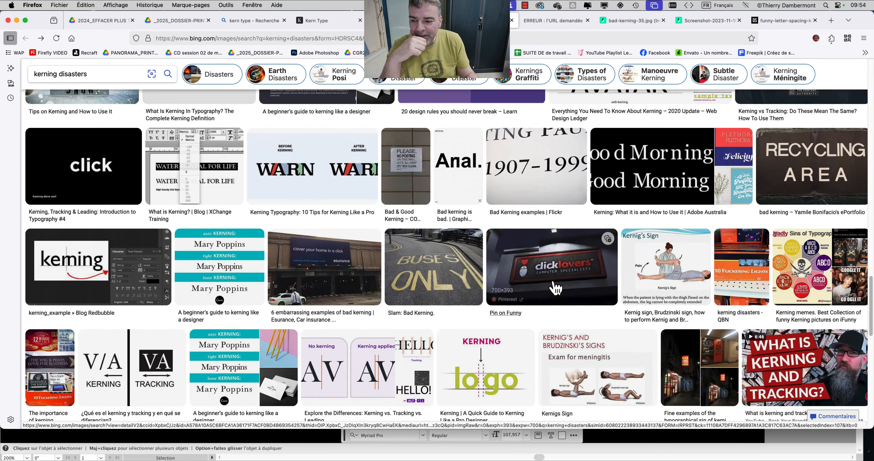
scroll(556, 288, down, 8)
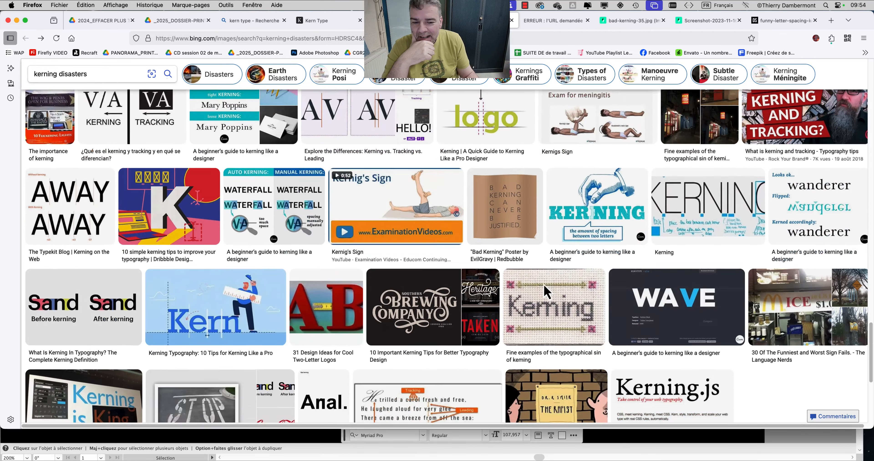
scroll(545, 291, down, 3)
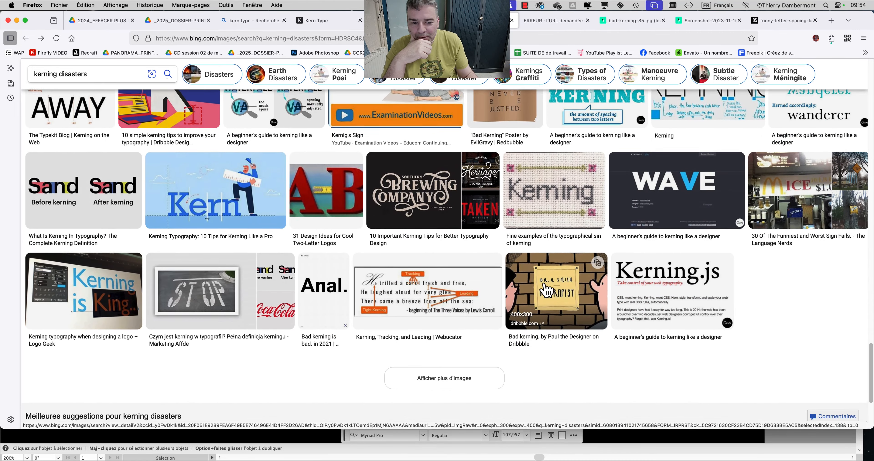
scroll(545, 292, down, 3)
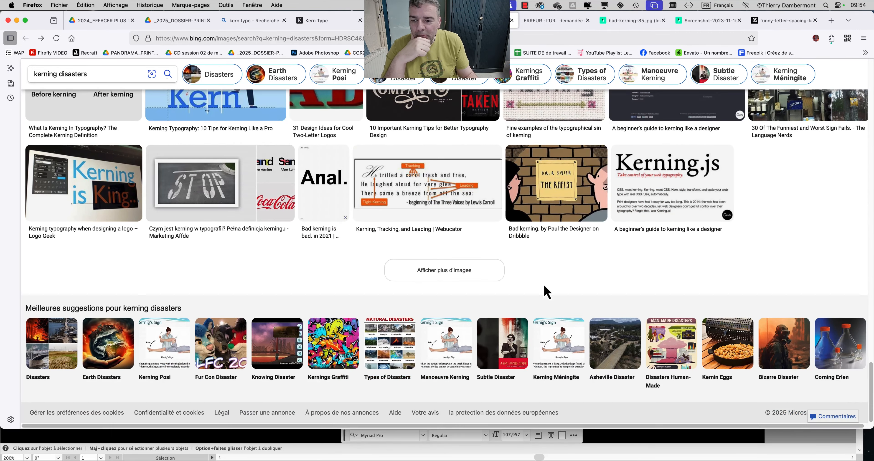
scroll(546, 291, down, 10)
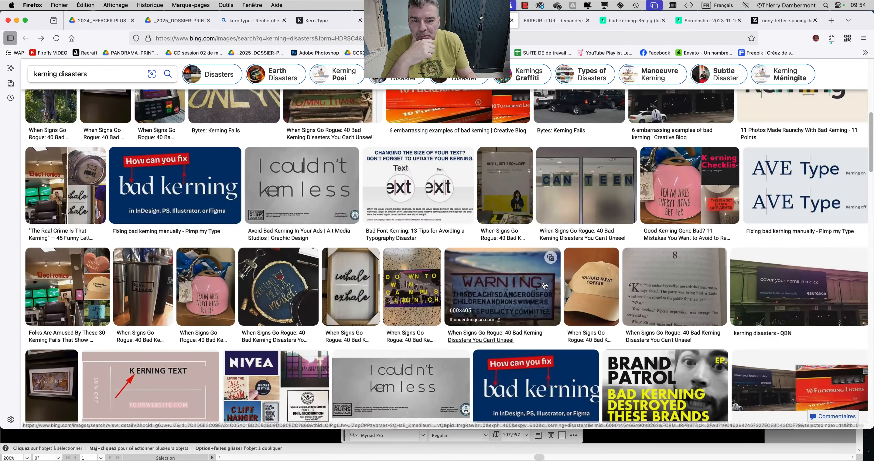
scroll(545, 286, up, 8)
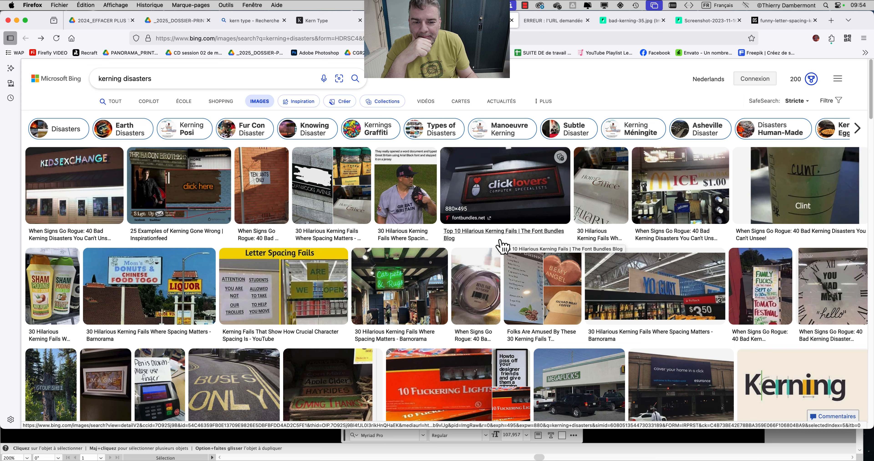
Step: Preview the Great Britain baseball jersey photo and the HOT DRINKS menu photo, closing each preview
click(412, 223)
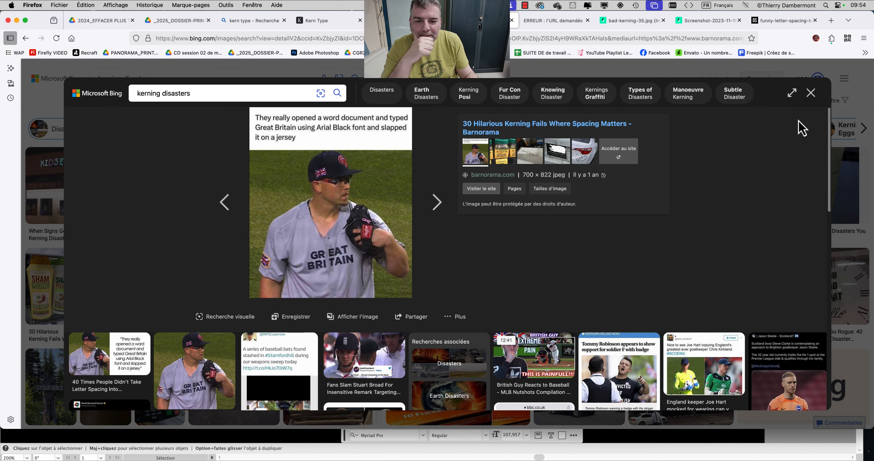
click(811, 93)
scroll(559, 307, down, 2)
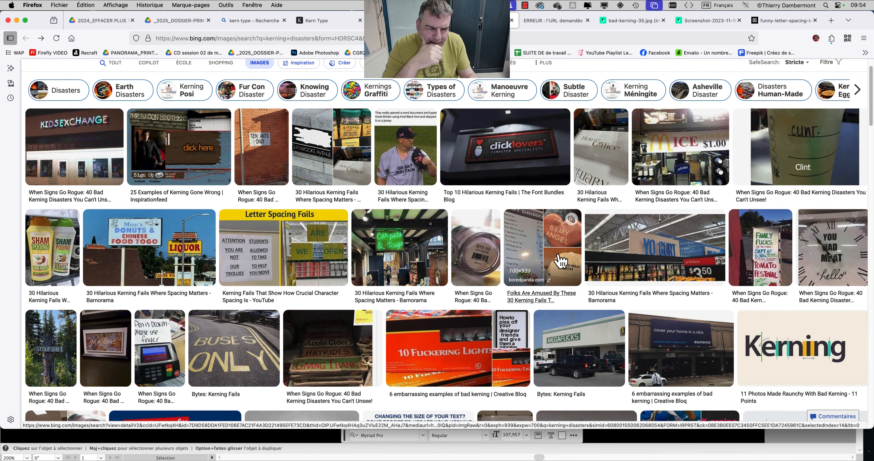
click(561, 260)
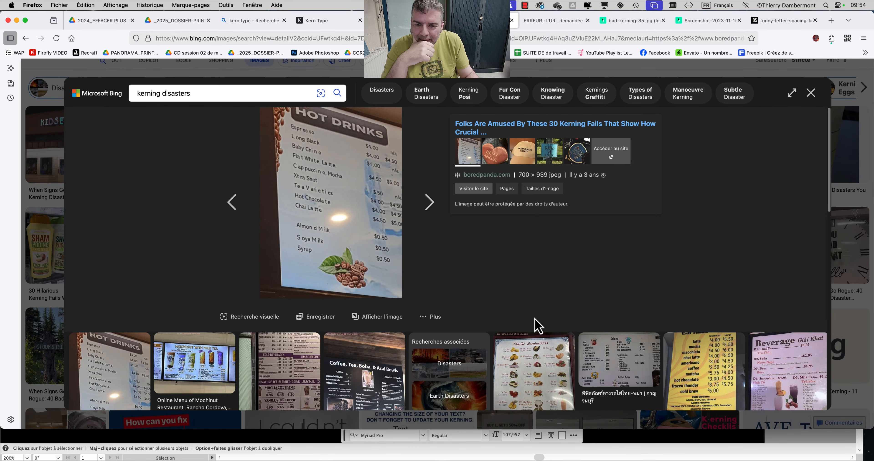
click(811, 93)
Step: Find the 10 FLICKERING LIGHTS packaging photo among the results and preview its letter spacing
scroll(583, 251, down, 1)
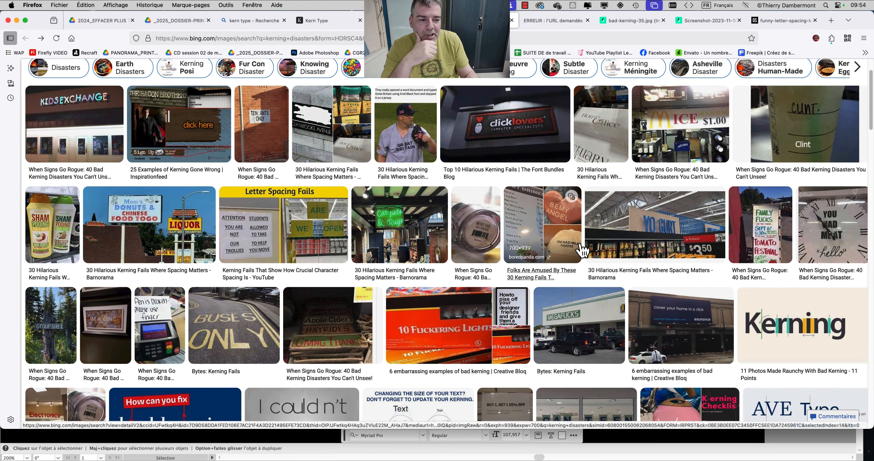
scroll(617, 252, down, 1)
scroll(619, 254, down, 2)
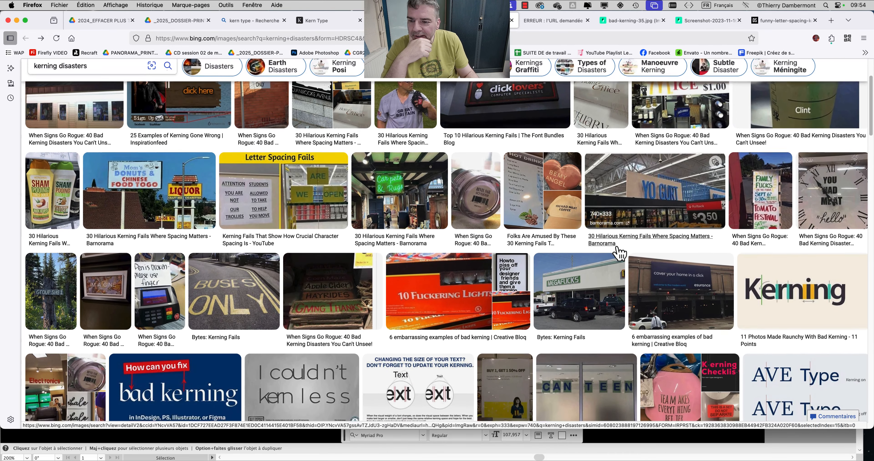
scroll(618, 254, down, 2)
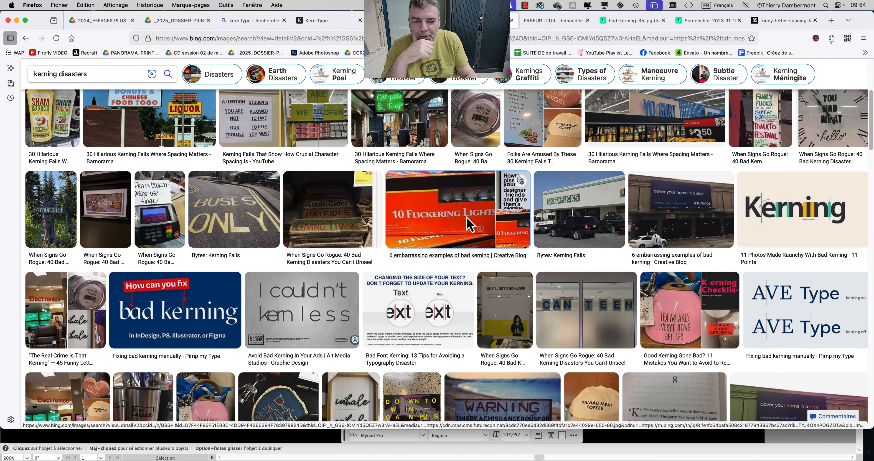
click(400, 237)
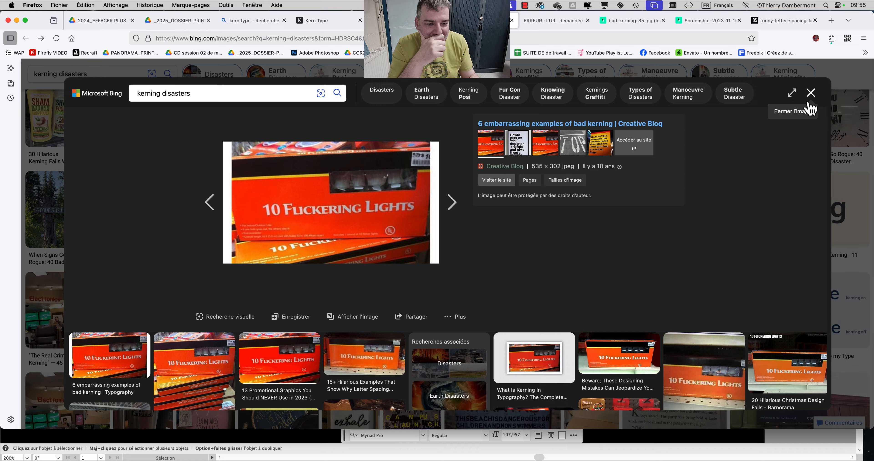
Step: Close the FLICKERING LIGHTS preview, find the pink kettle with badly spaced lettering among the results, and view its photo at full size
click(812, 93)
scroll(611, 312, down, 2)
scroll(625, 314, down, 2)
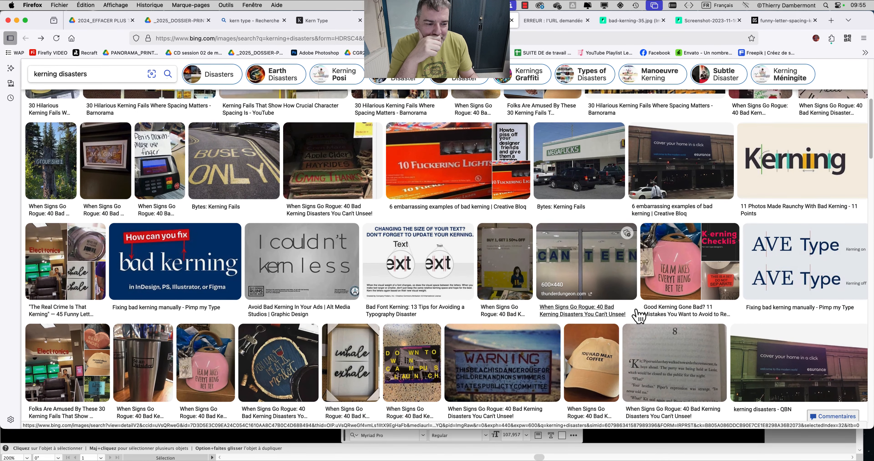
click(685, 210)
click(363, 320)
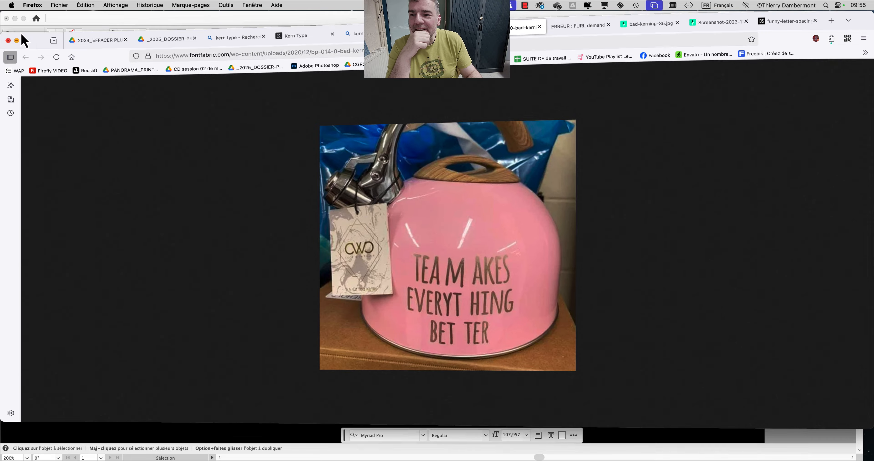
Step: Switch back to Illustrator with the browser windows out of the way, show the whole artboard at 100%, and deselect the Capybaras text
click(16, 20)
click(303, 115)
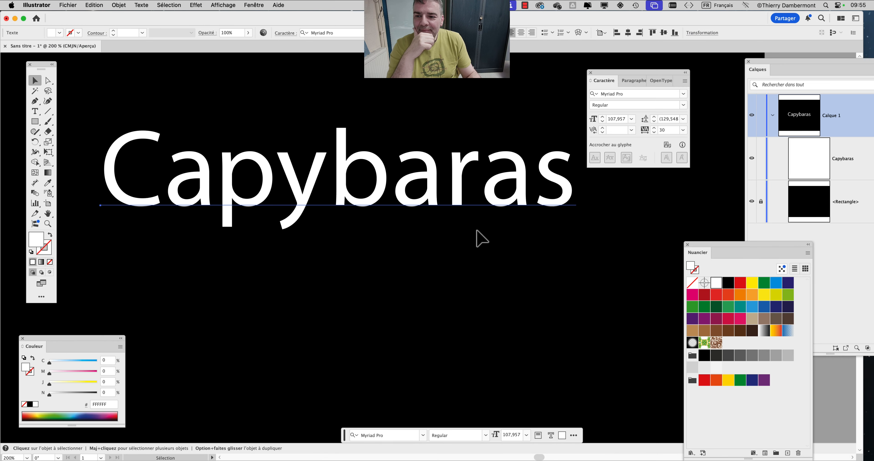
key(super+minus)
key(super+minus)
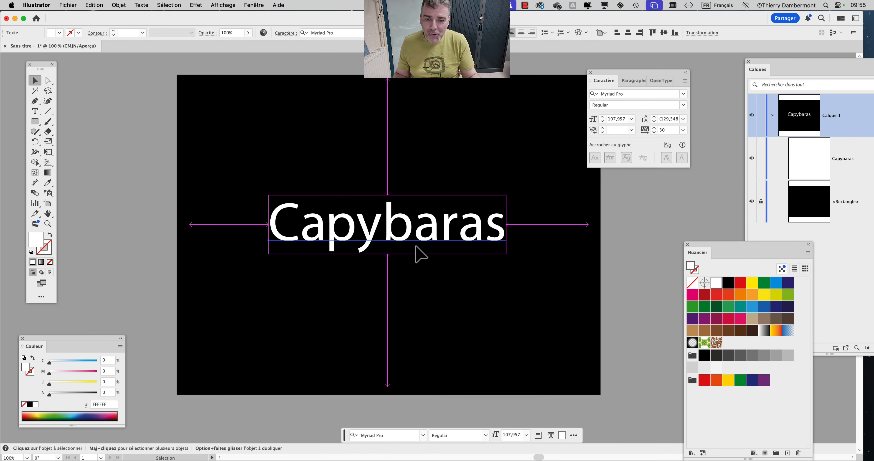
click(416, 247)
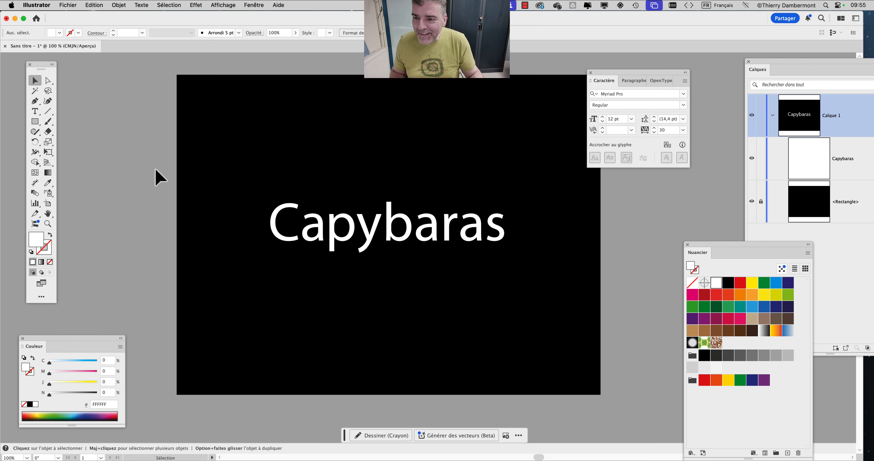
Step: Start saving the document under a new name and create a folder named "SEM2 - LUNDI" inside Desktop-2022
click(76, 5)
click(539, 249)
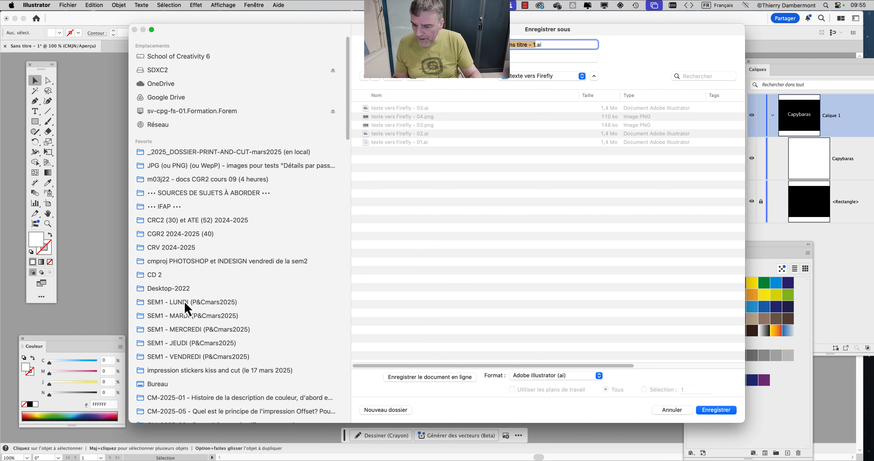
click(196, 294)
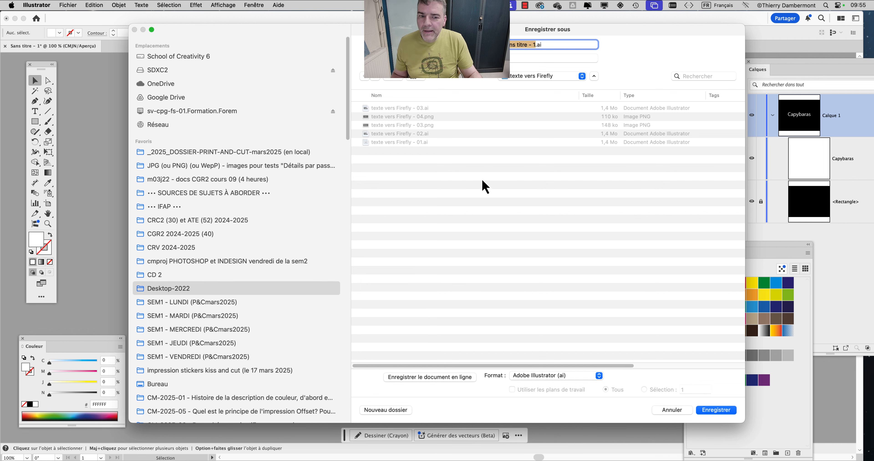
click(387, 411)
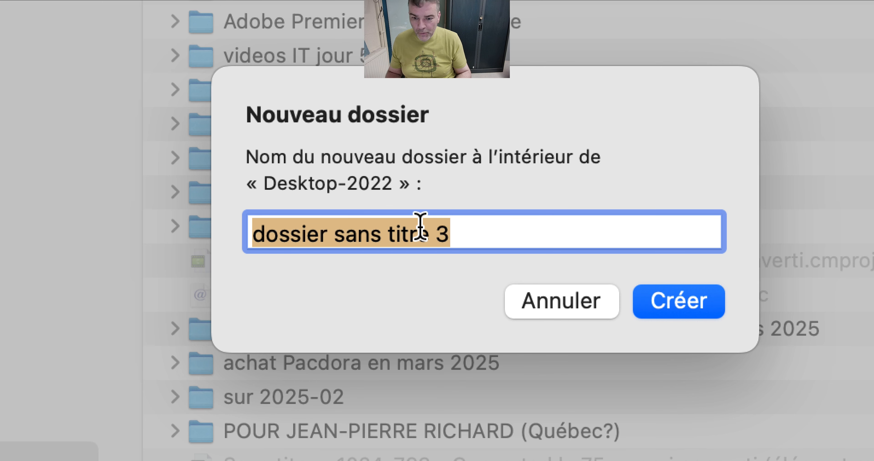
text(SEM2)
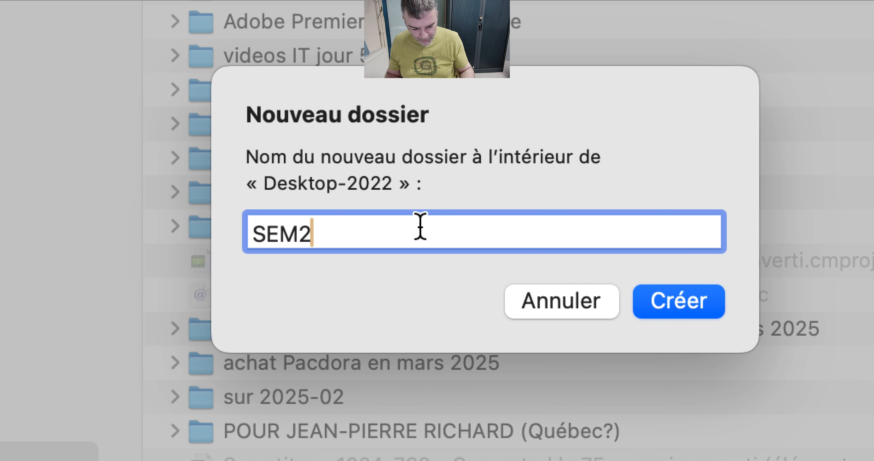
text( - LUNDI)
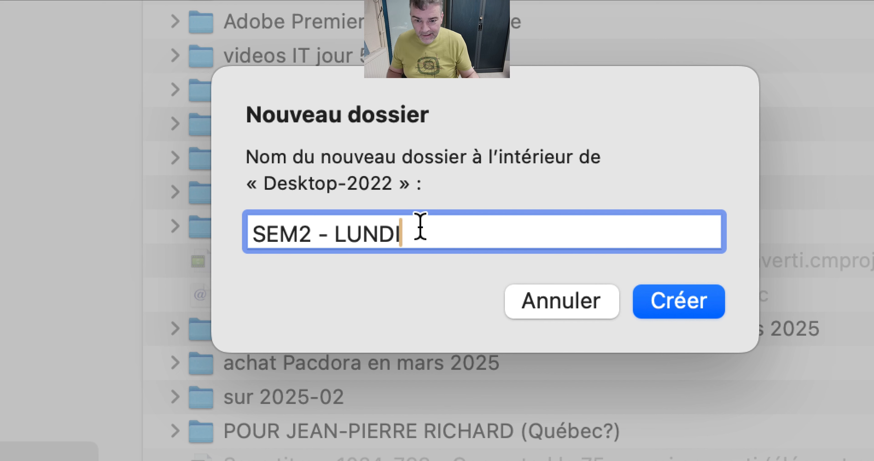
key(shift)
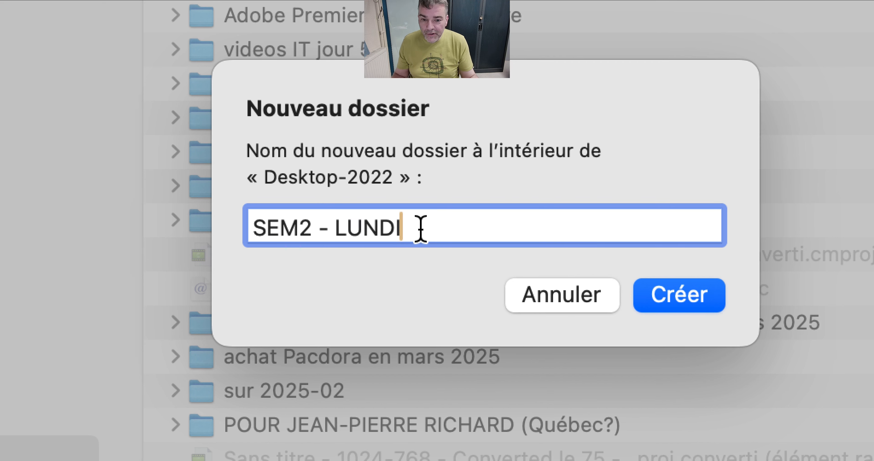
drag(420, 234, 308, 215)
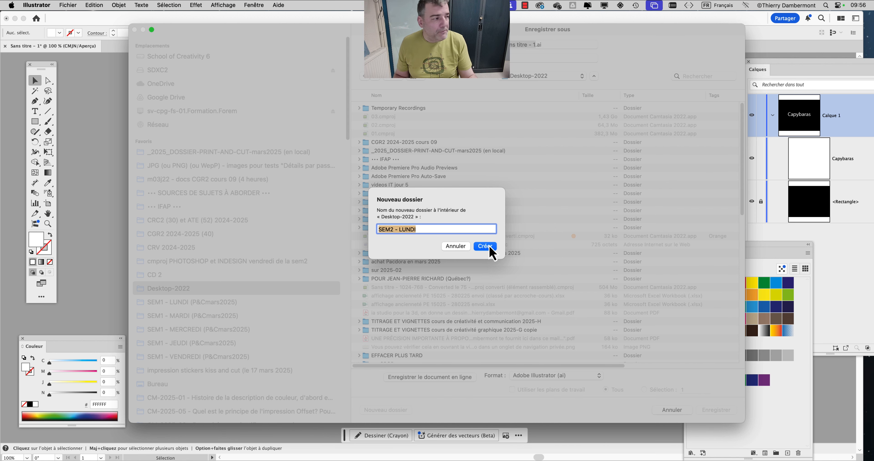
click(487, 247)
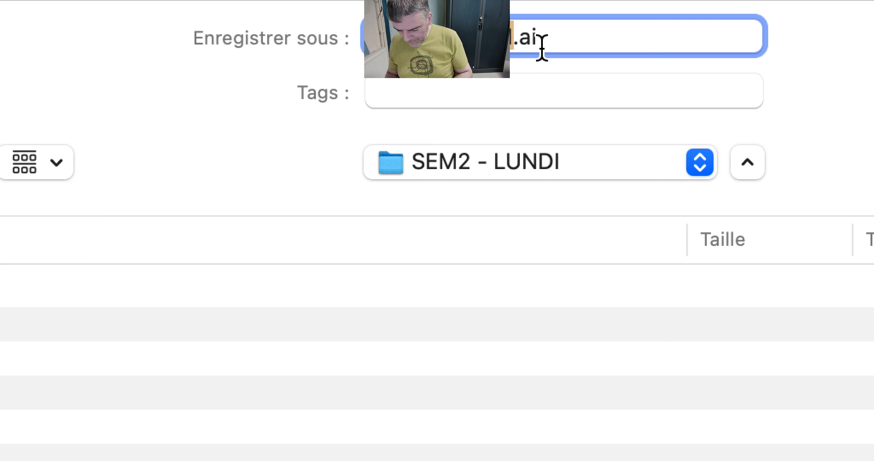
Step: Name the file "texte vers Firefly - 01" and save it in the SEM2 - LUNDI folder in Adobe Illustrator (ai) format
key(BackSpace)
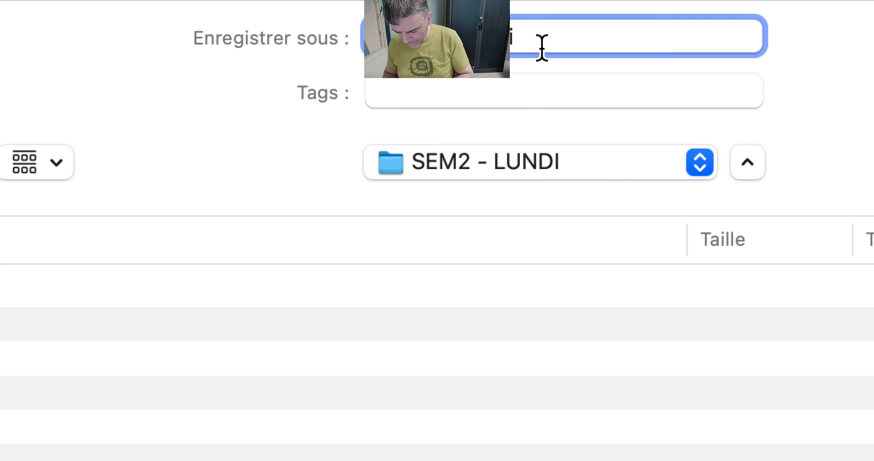
text(Firefly -)
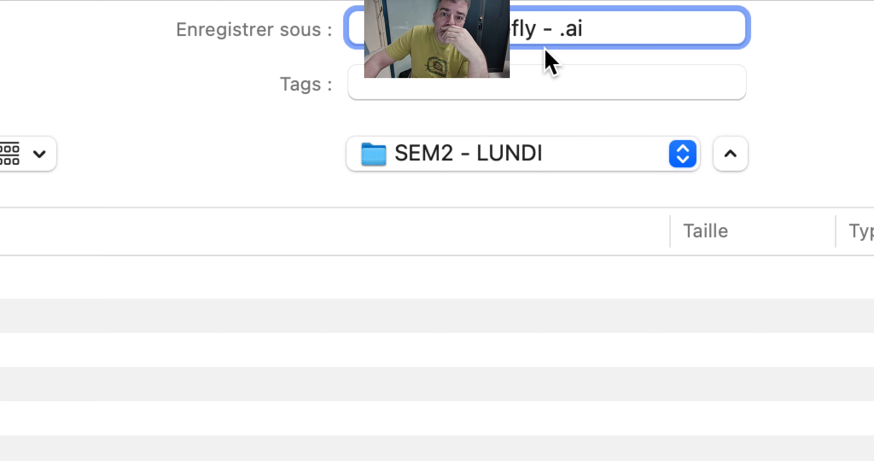
text(01)
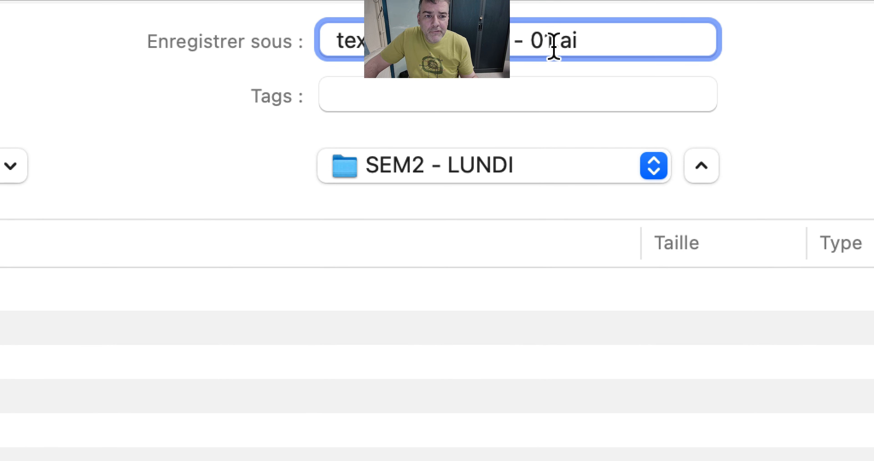
drag(552, 47, 340, 71)
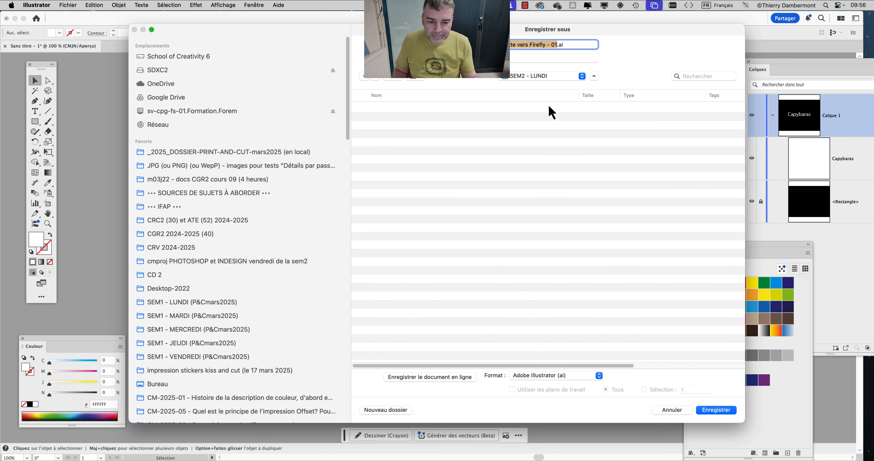
click(716, 410)
click(566, 348)
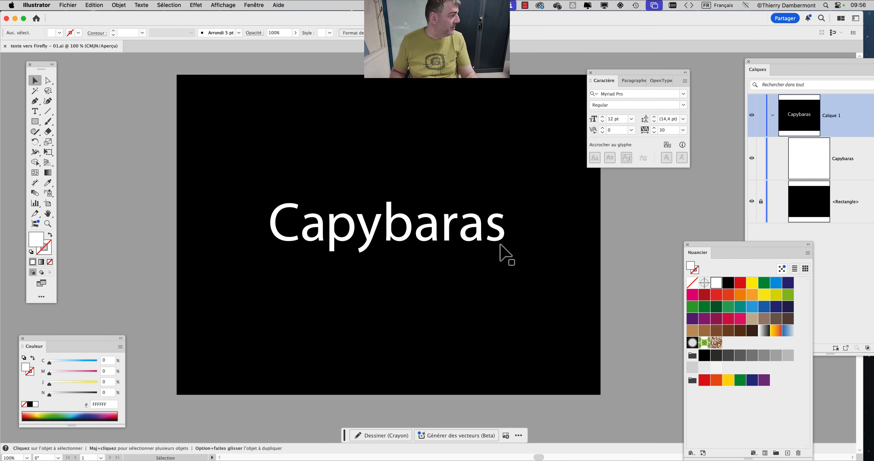
Step: Reopen the Save As dialog, demonstrate its compact and expanded views, and cancel without saving
click(70, 5)
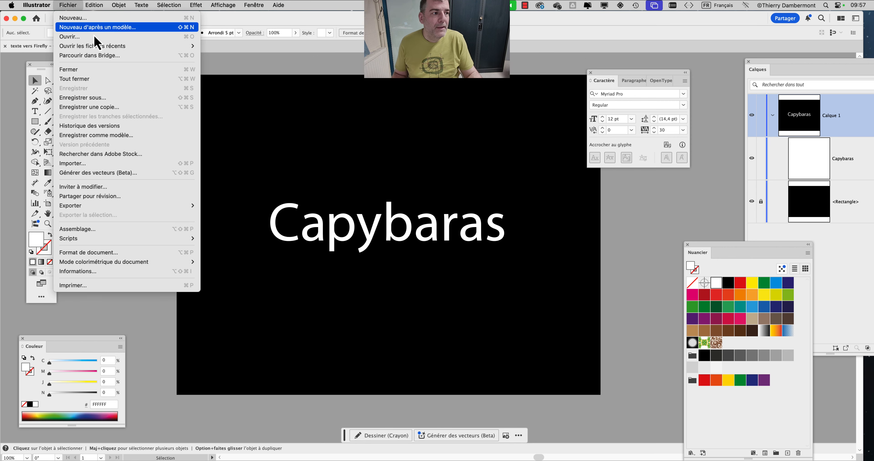
click(113, 98)
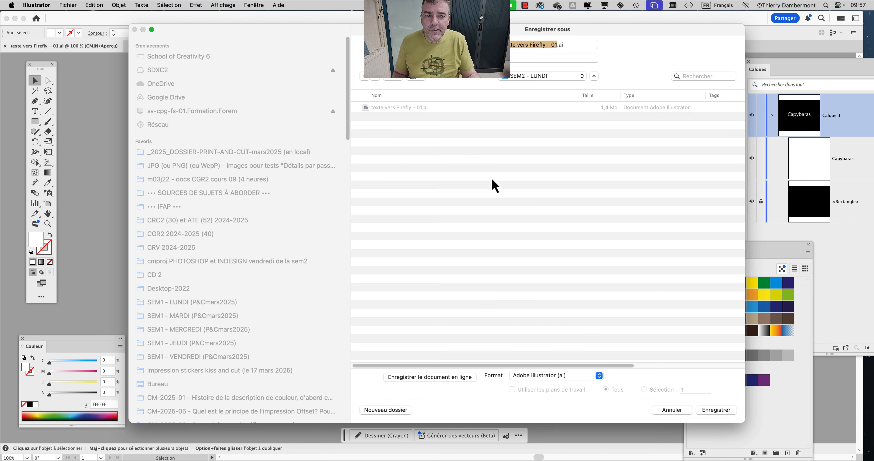
click(595, 76)
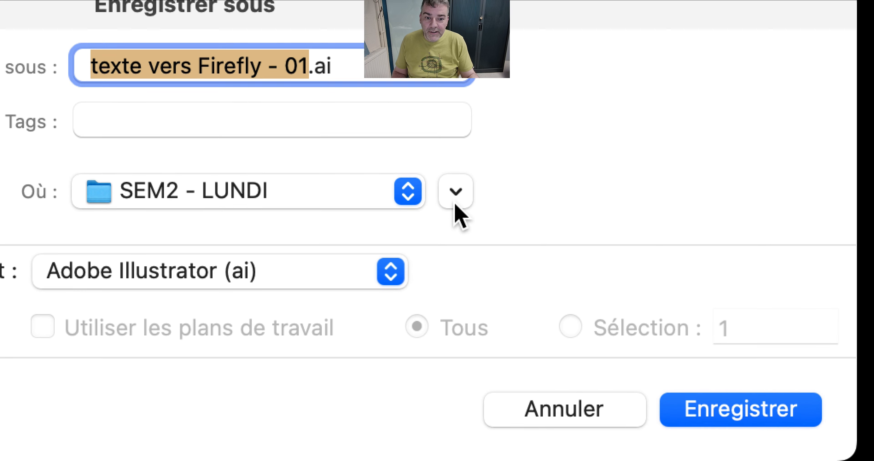
click(454, 197)
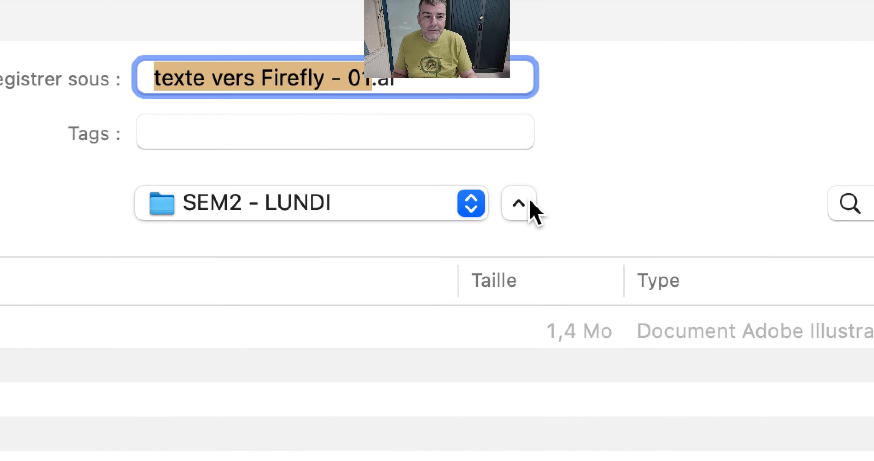
click(597, 194)
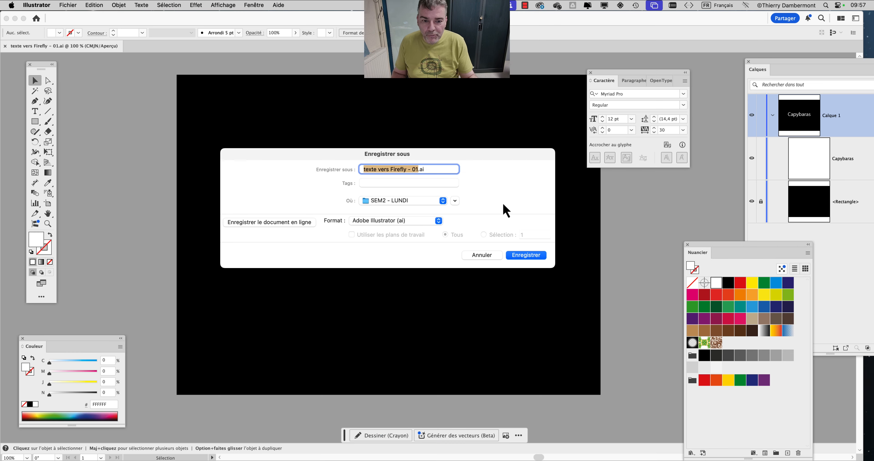
click(455, 201)
drag(244, 159, 269, 29)
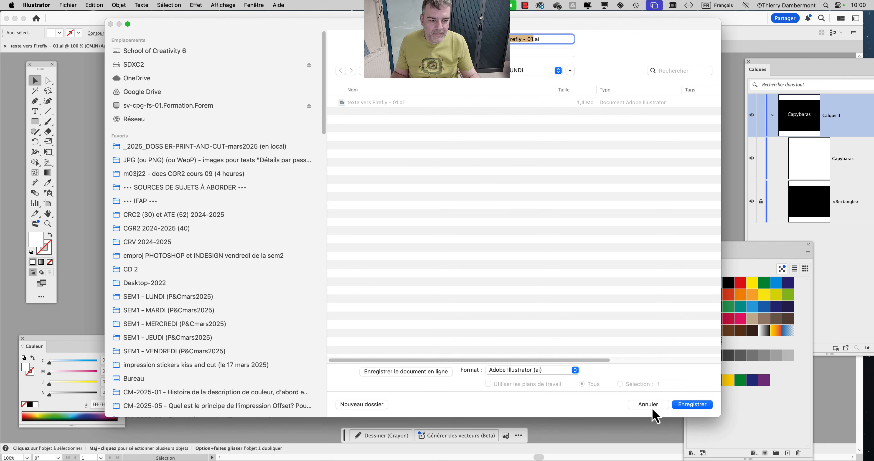
click(652, 406)
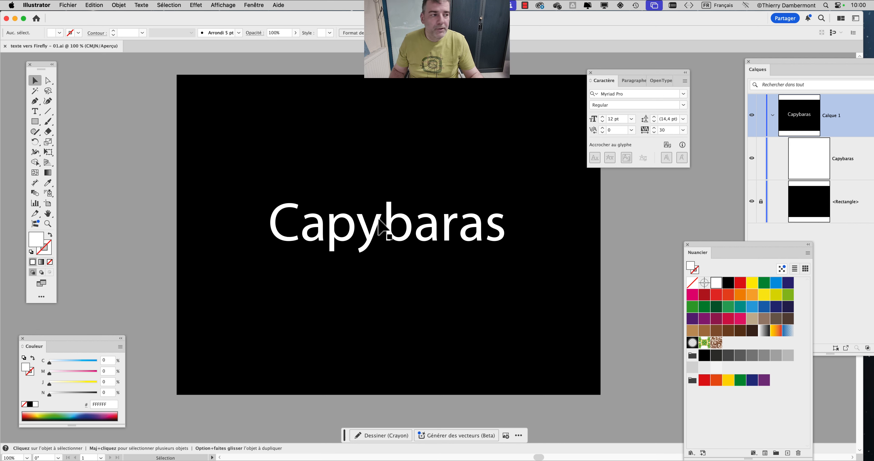
Step: Shorten the Capybaras text to "Capys" by deleting the letters "bara"
click(38, 115)
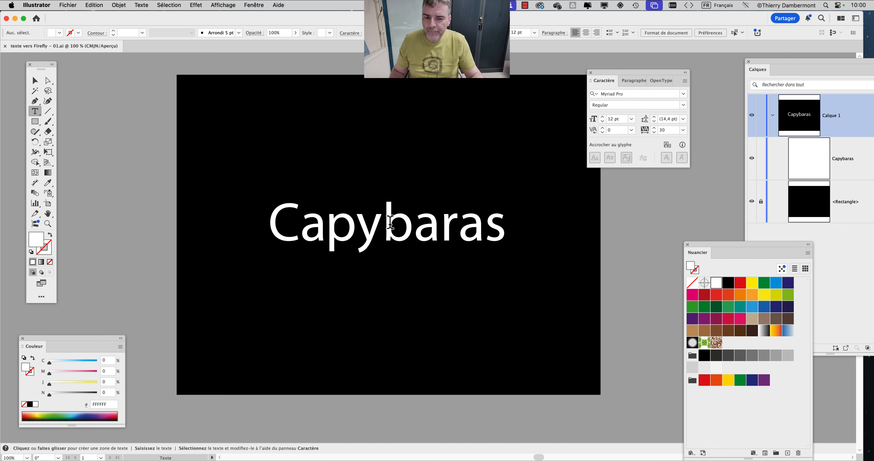
mouse_move(388, 224)
mouse_down()
mouse_move(502, 225)
mouse_move(521, 237)
mouse_move(474, 226)
mouse_move(382, 225)
mouse_up()
key(BackSpace)
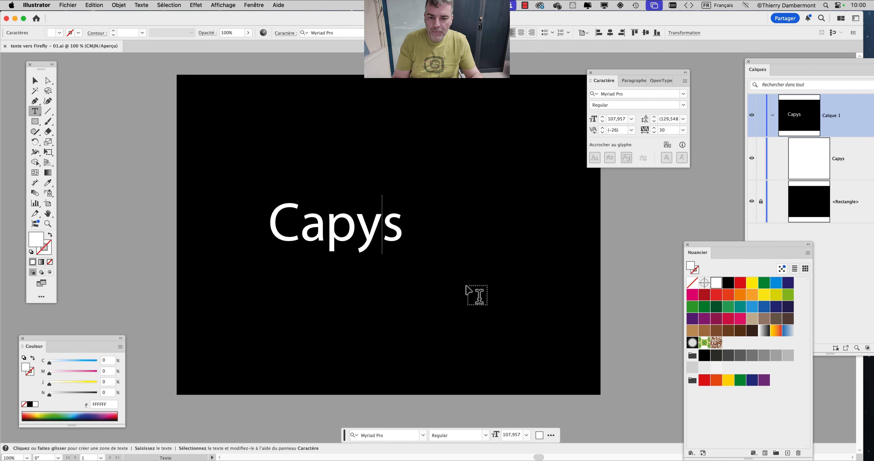
Step: Enlarge the Capys text to about 275 pt with the Free Transform tool and move it towards the middle of the artboard
click(35, 80)
click(48, 152)
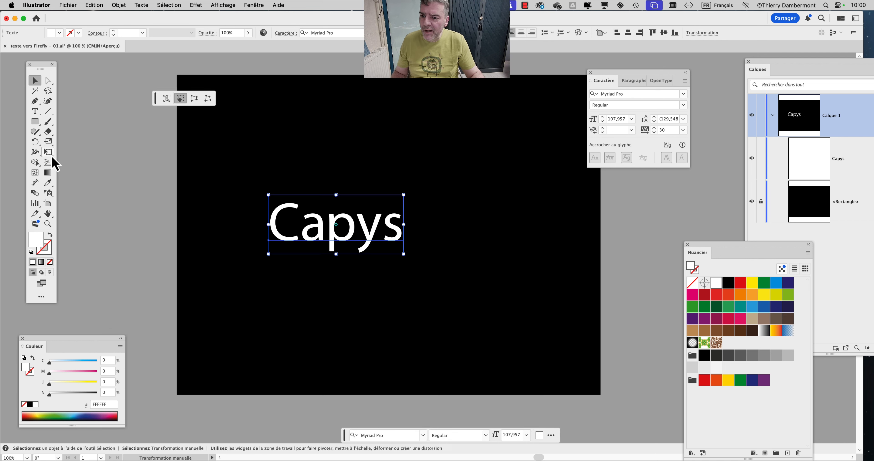
drag(403, 254, 578, 346)
drag(514, 290, 470, 243)
click(34, 81)
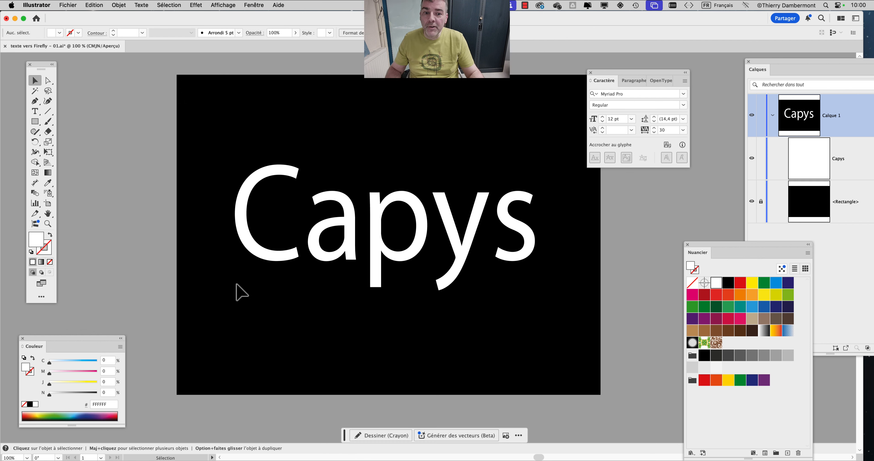
Step: Fine-tune the position of the Capys text near the centre of the black rectangle and save the document
drag(375, 254, 381, 261)
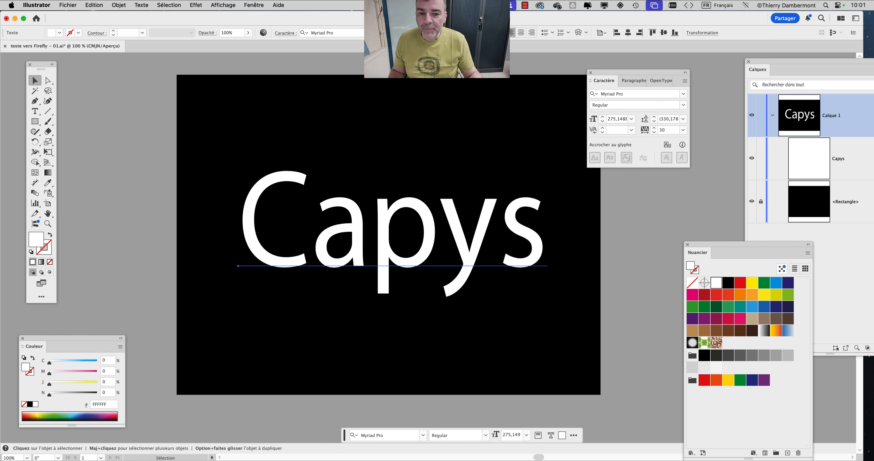
drag(263, 195, 261, 199)
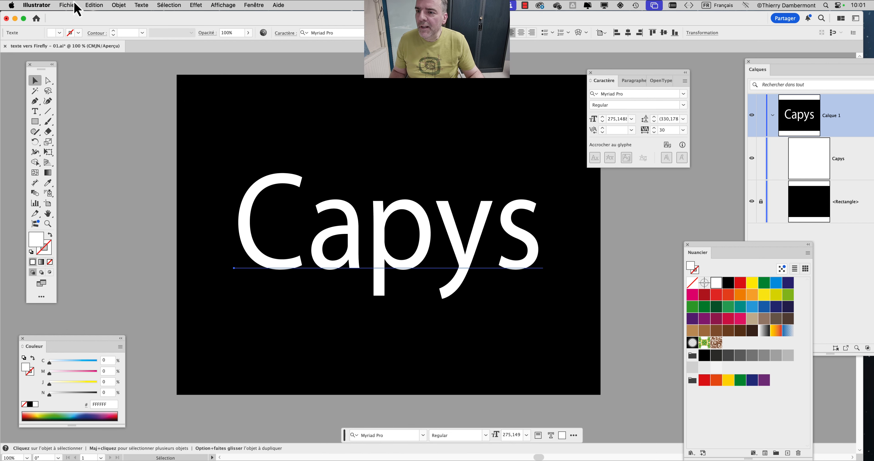
click(68, 5)
click(112, 87)
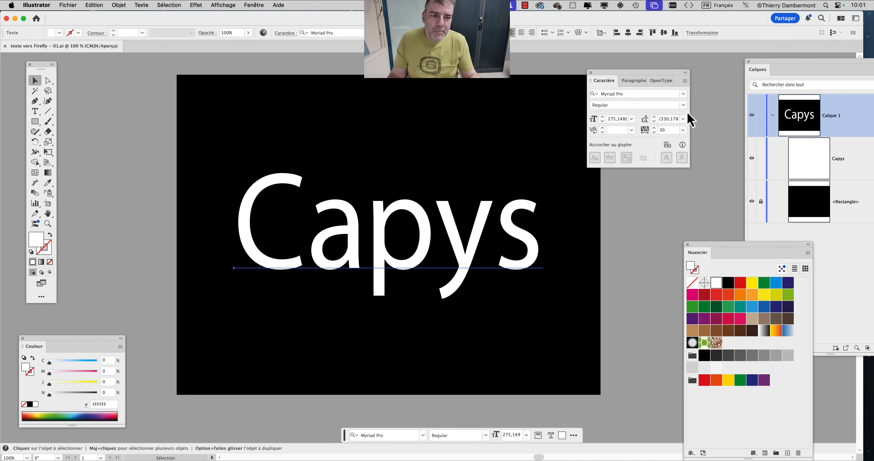
Step: Set the Capys text's font style to Bold and reposition the Character panel and the toolbar just beside the artboard
click(684, 105)
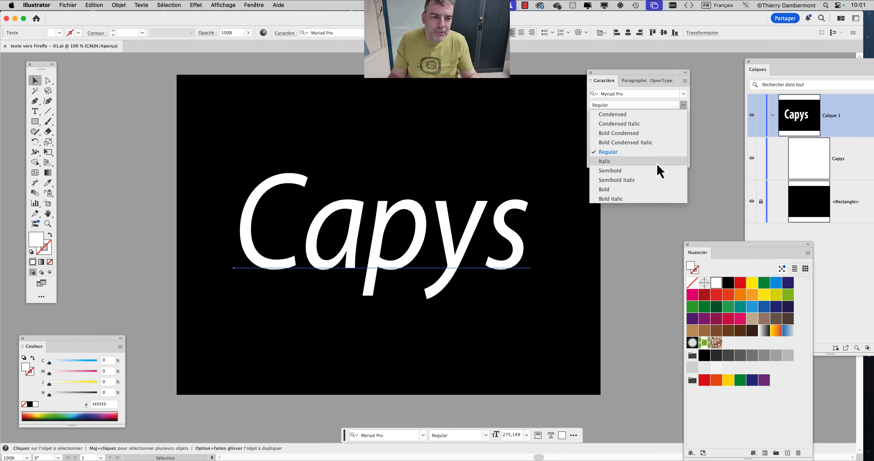
click(652, 187)
drag(644, 80, 677, 80)
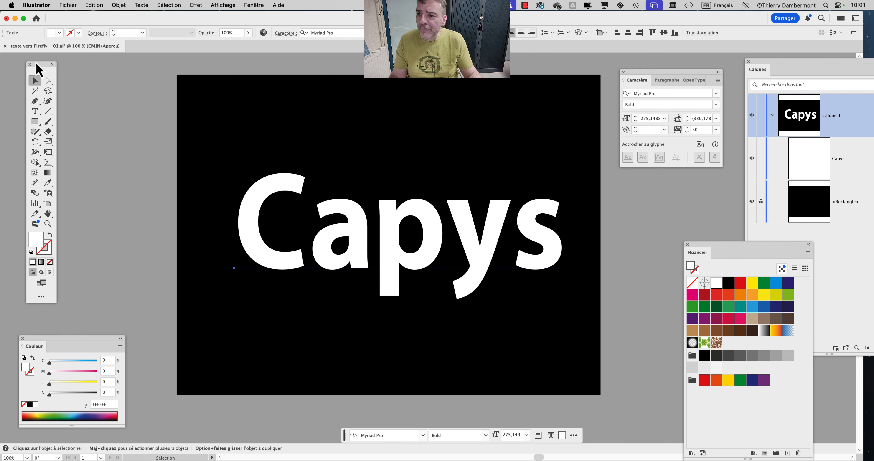
drag(37, 65, 119, 68)
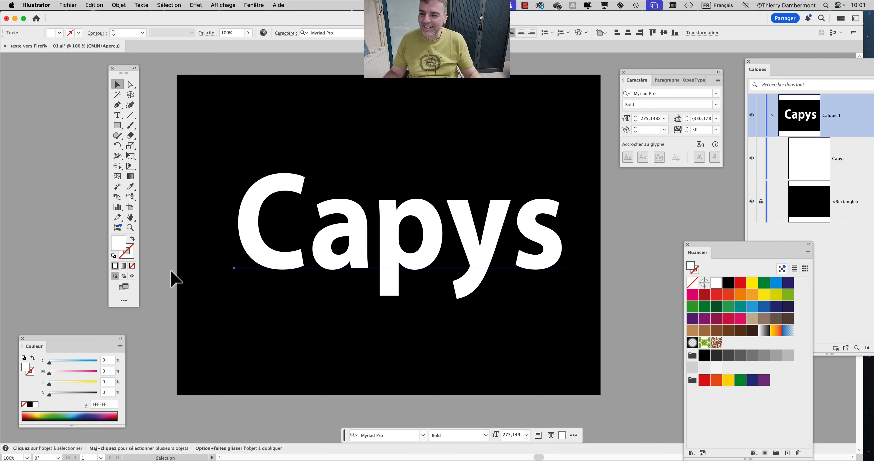
Step: Switch to Firefox and run an image search for "faux gras" in a new tab
mouse_move(1, 288)
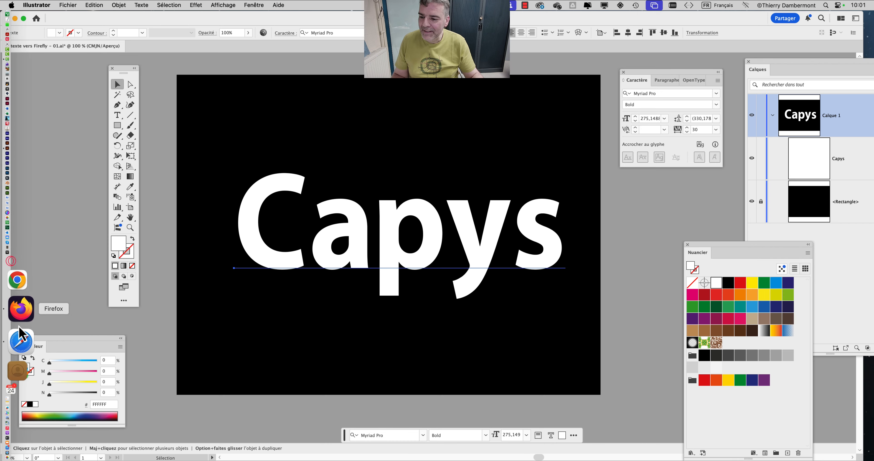
click(17, 359)
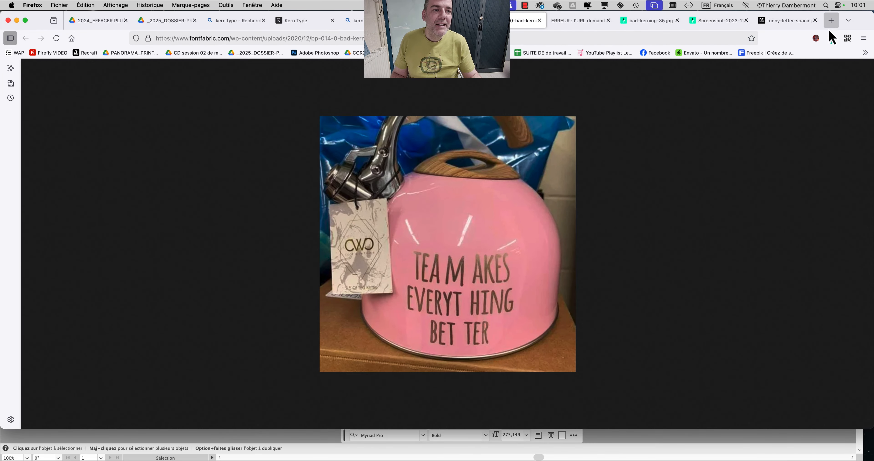
click(831, 21)
text(fa)
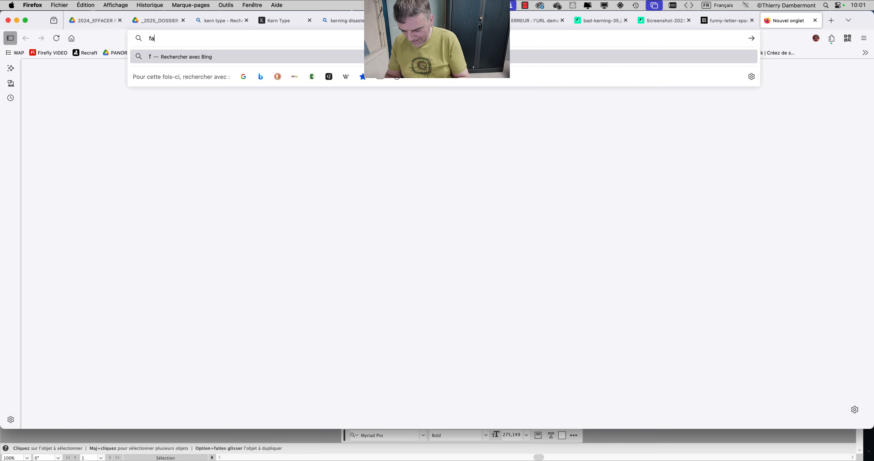
text(ux gras)
key(Return)
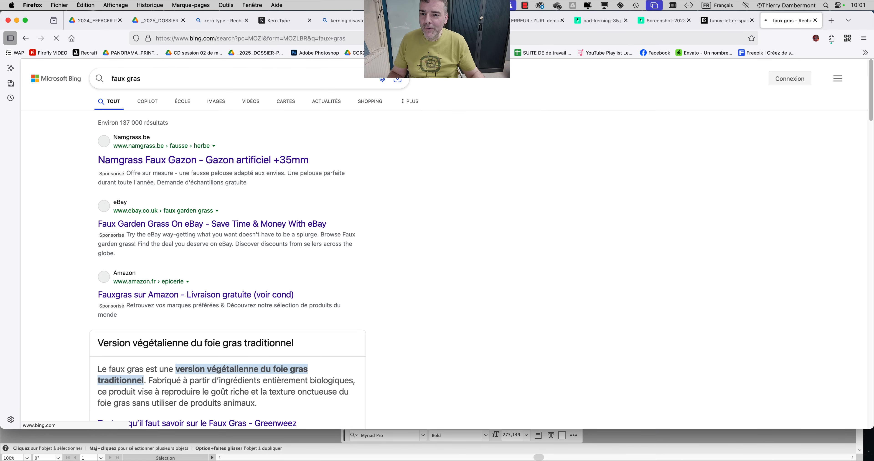
click(218, 102)
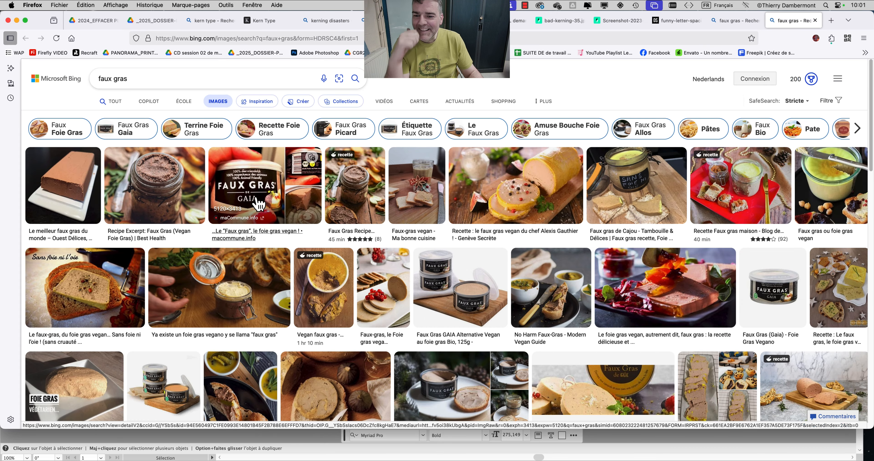
Step: View the enlarged Faux Gras de Gaia can image, close it, and look through the other image results
click(259, 204)
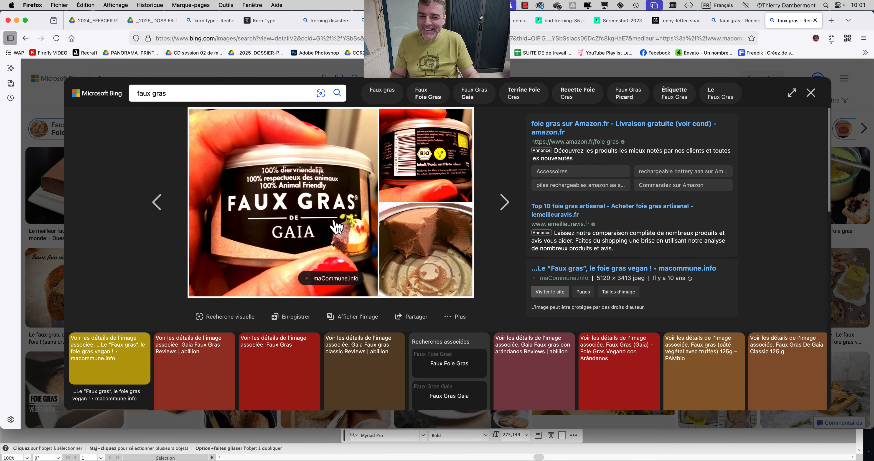
click(811, 93)
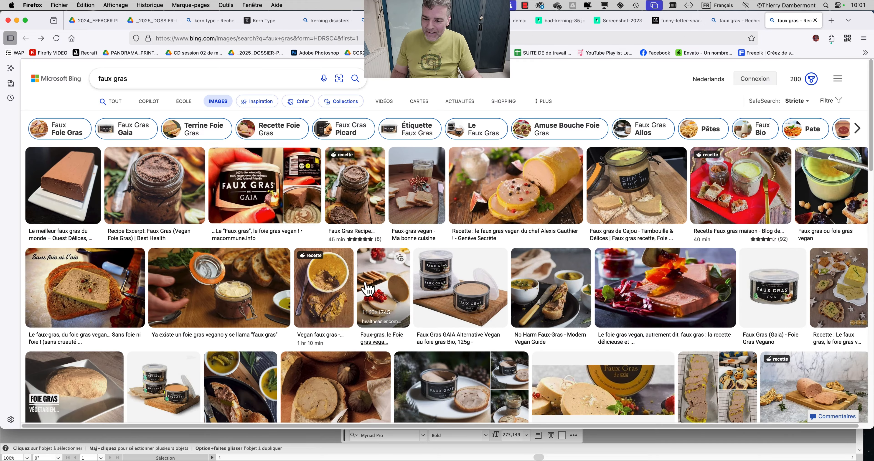
scroll(368, 290, down, 3)
scroll(368, 290, down, 15)
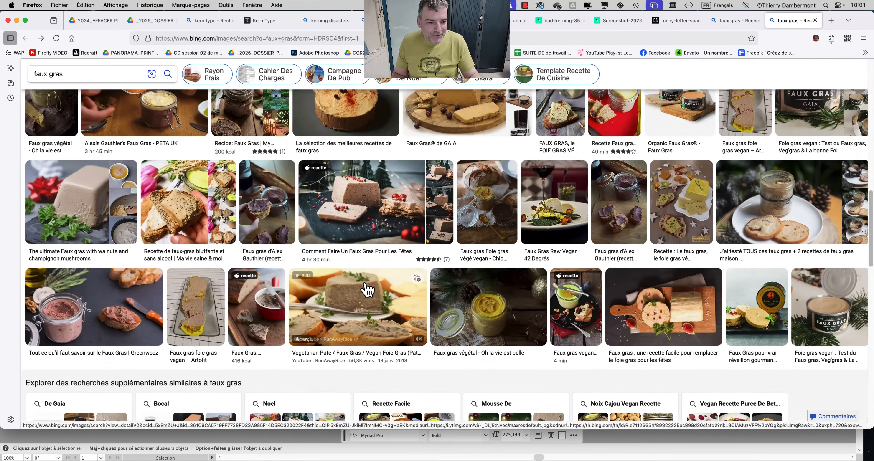
scroll(368, 289, down, 20)
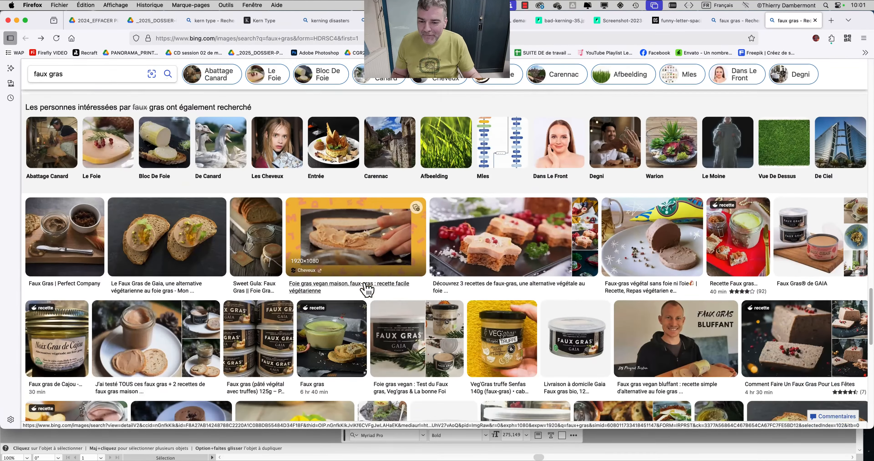
scroll(366, 290, down, 3)
scroll(364, 289, up, 15)
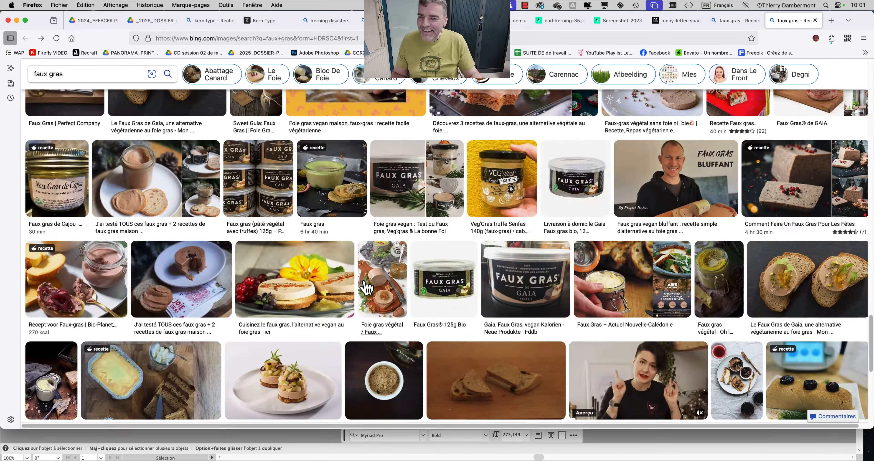
scroll(364, 288, up, 10)
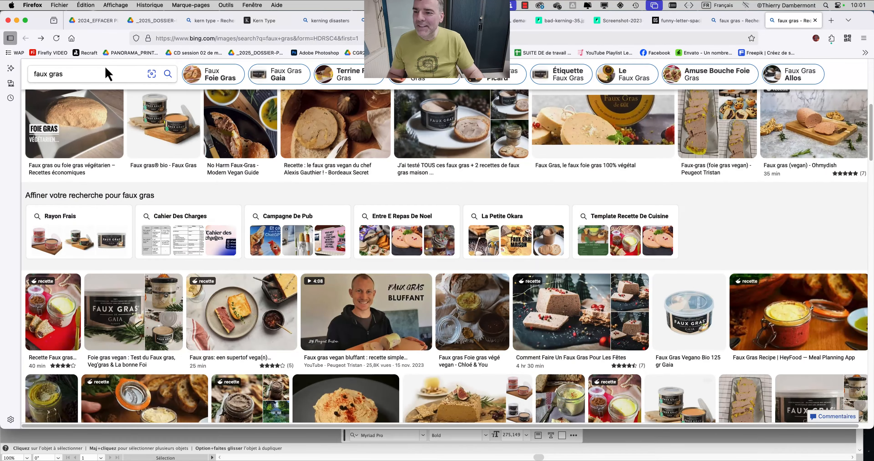
Step: Refine the image search to "faux gras typo", look through the results, and minimise the browser to return to Illustrator
click(104, 74)
text(typo)
key(Return)
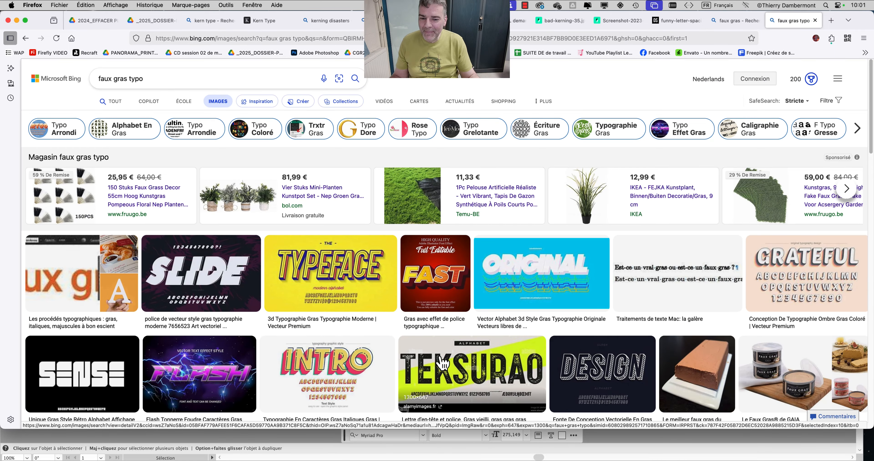
scroll(438, 352, down, 2)
scroll(438, 353, down, 3)
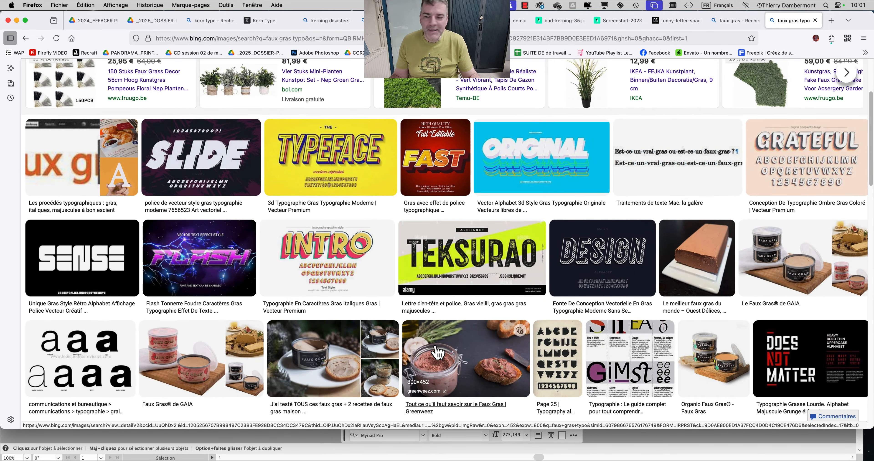
scroll(438, 353, down, 2)
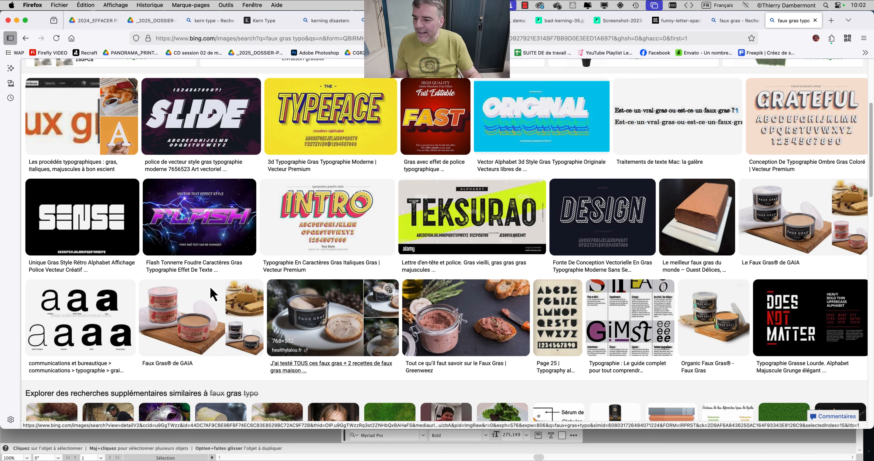
click(17, 20)
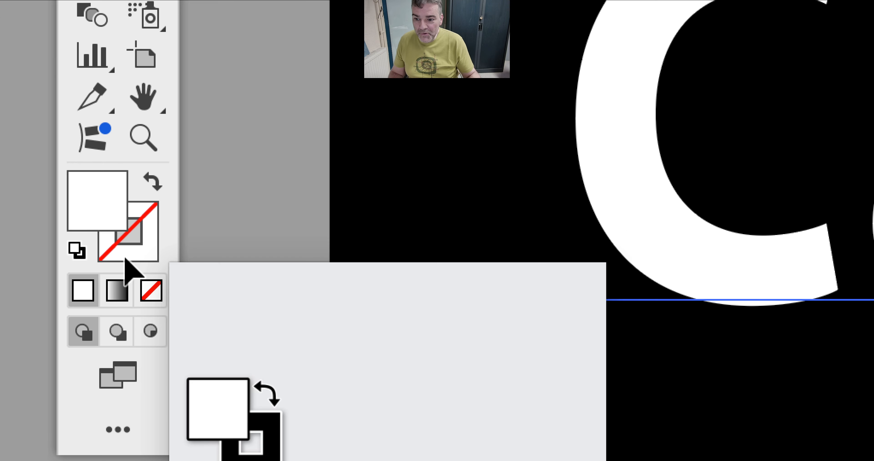
Step: Check the available Myriad Pro font styles and apply a white stroke to the Capys text
click(126, 258)
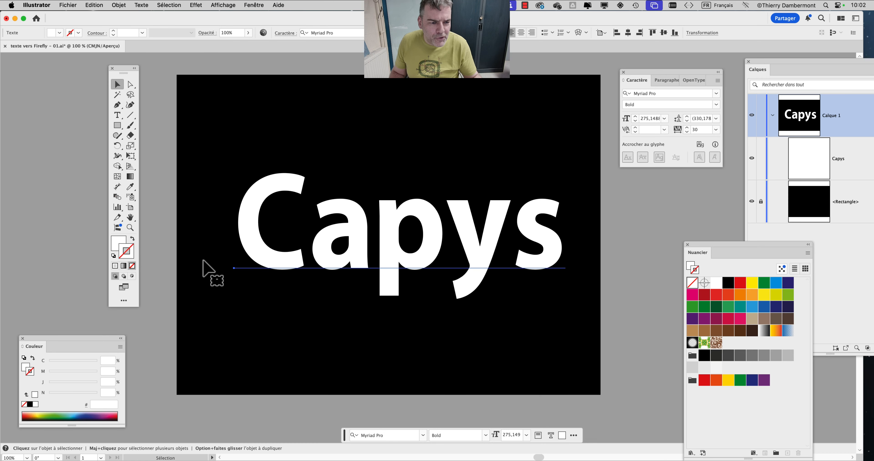
click(719, 104)
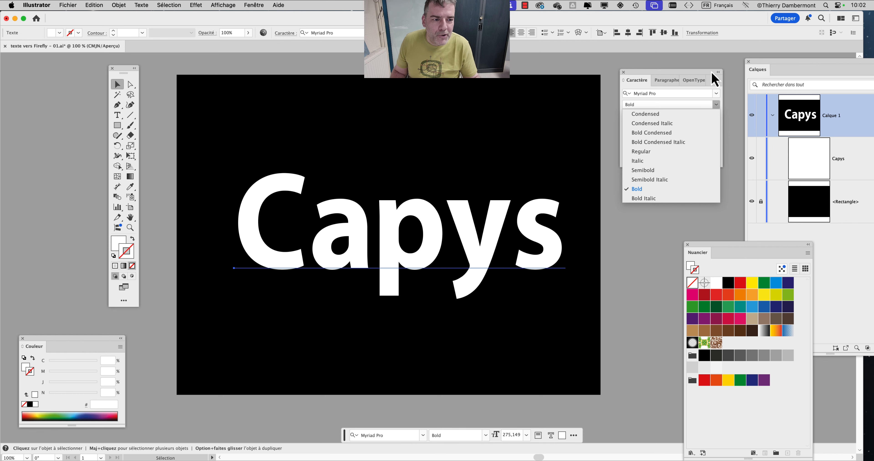
click(715, 80)
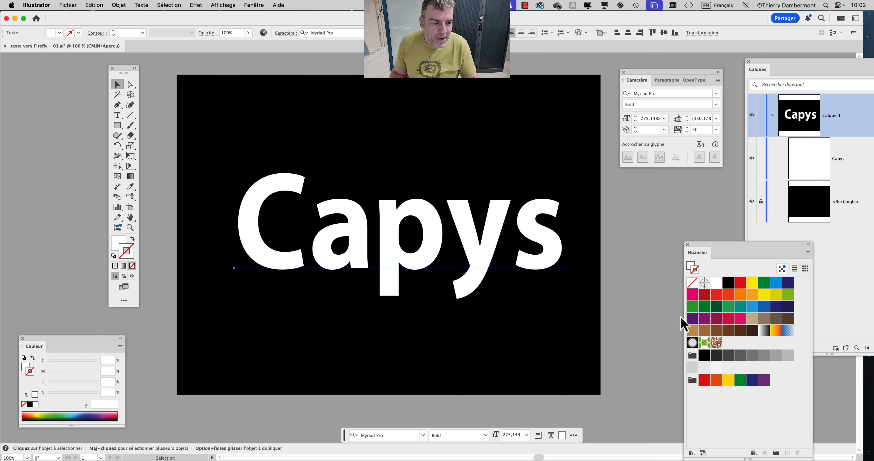
click(716, 283)
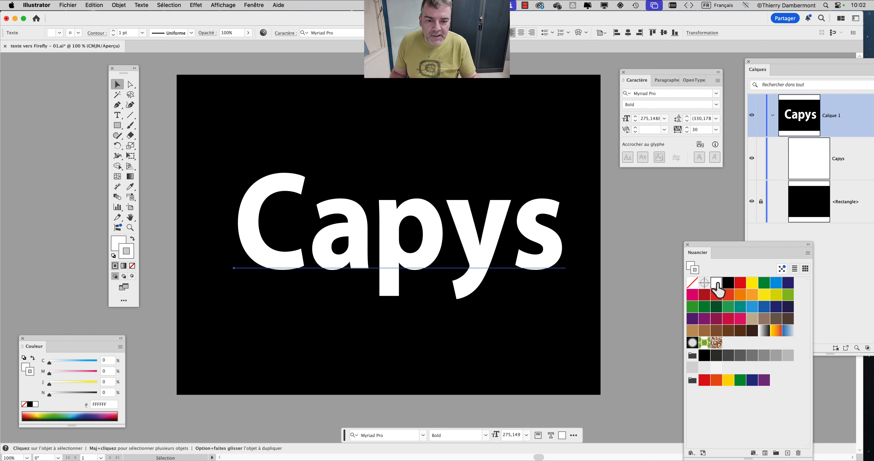
Step: Set the Capys text's stroke weight to 5 pt and move the Stroke panel beside the artboard
click(254, 6)
click(299, 233)
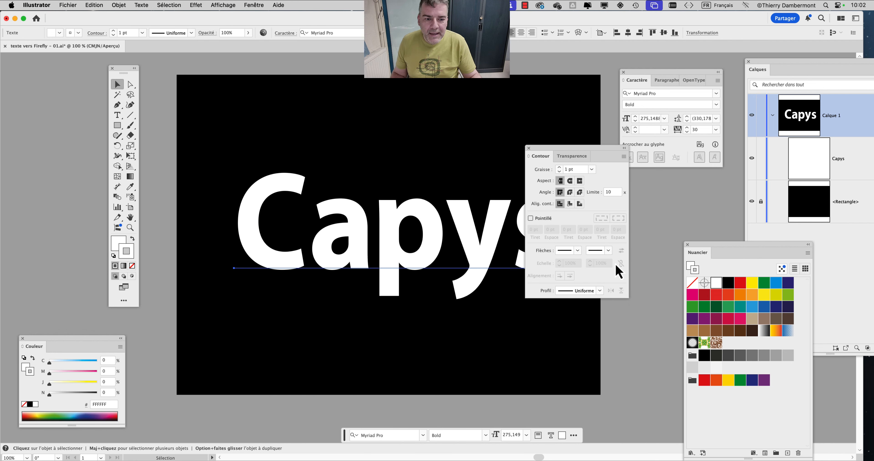
click(559, 167)
click(559, 167)
click(559, 167)
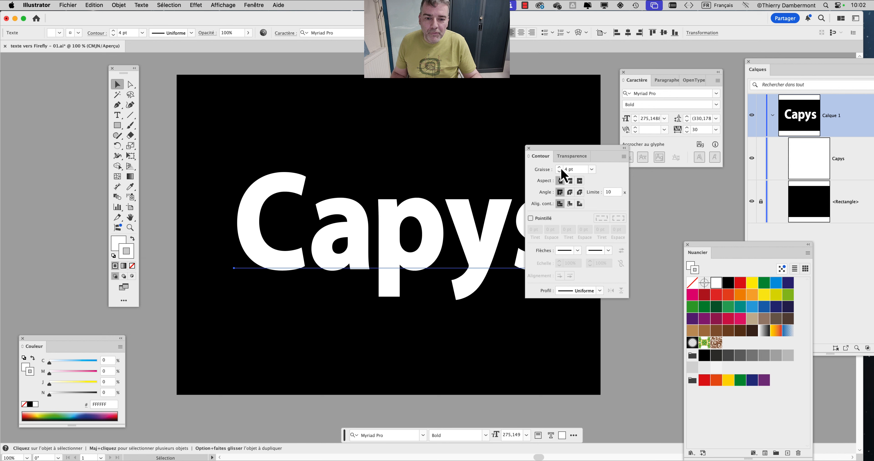
drag(556, 148, 646, 193)
click(649, 214)
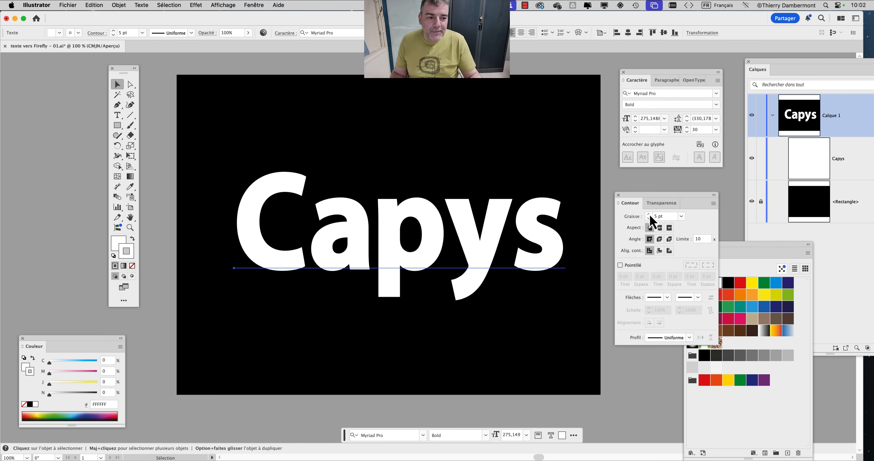
click(650, 214)
click(649, 219)
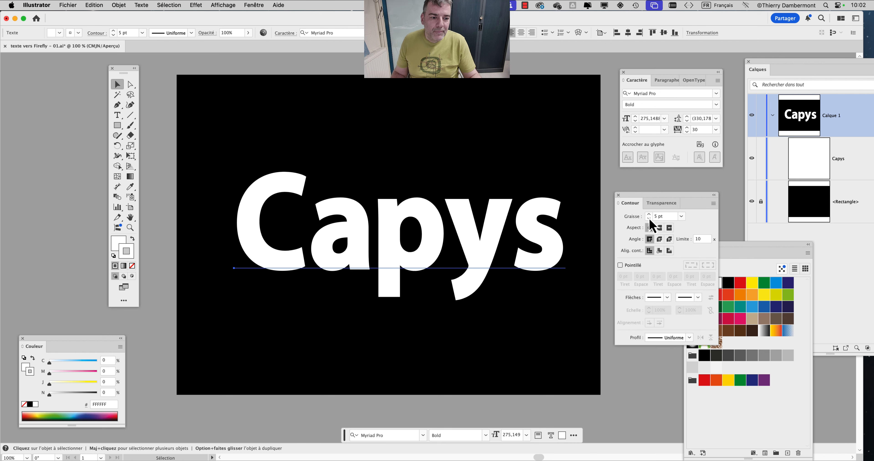
drag(643, 203, 634, 186)
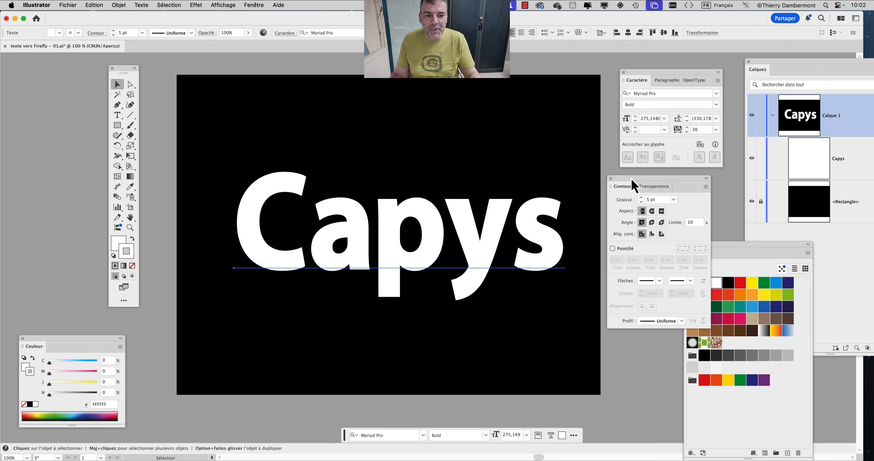
key(a)
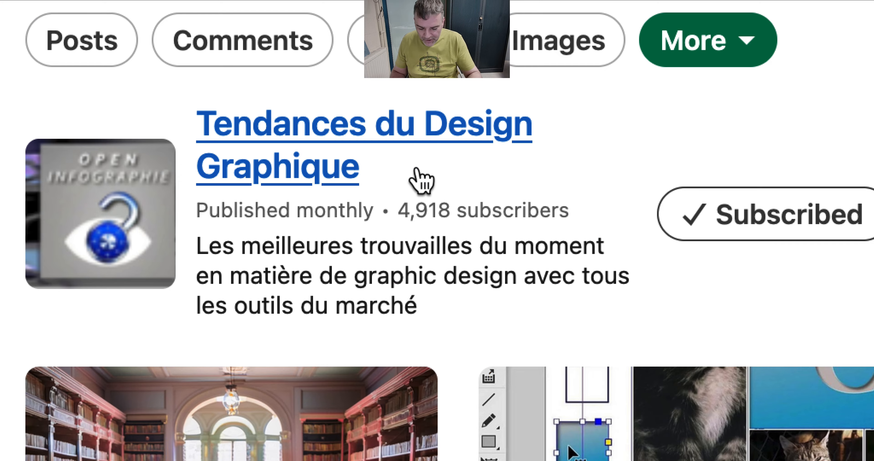
Step: Open the LinkedIn newsletter article about Bing Copilot's typography advice and highlight "Bing Copilot" in its title
scroll(427, 226, down, 5)
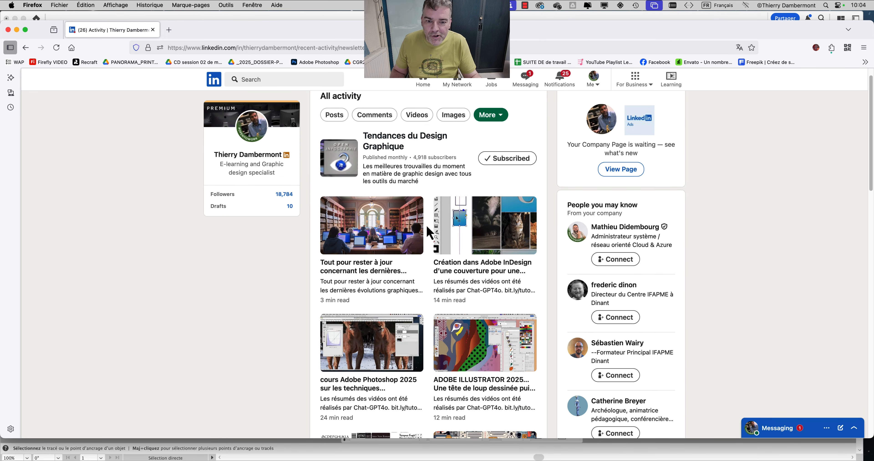
scroll(427, 232, down, 5)
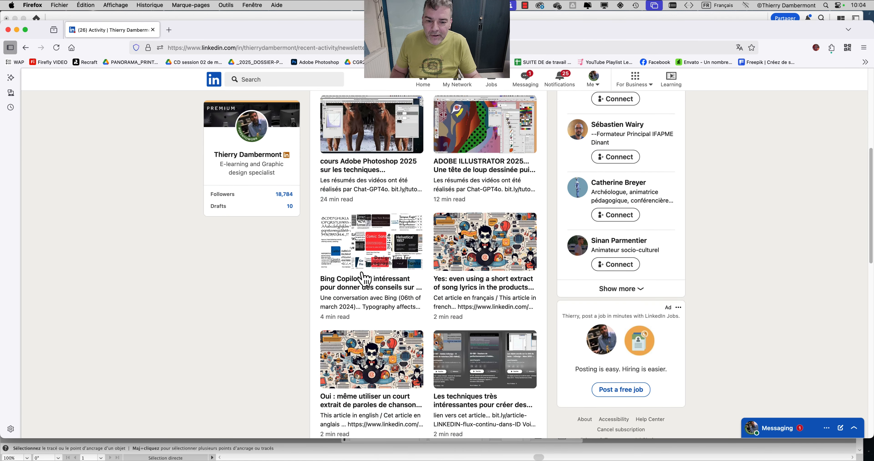
click(370, 281)
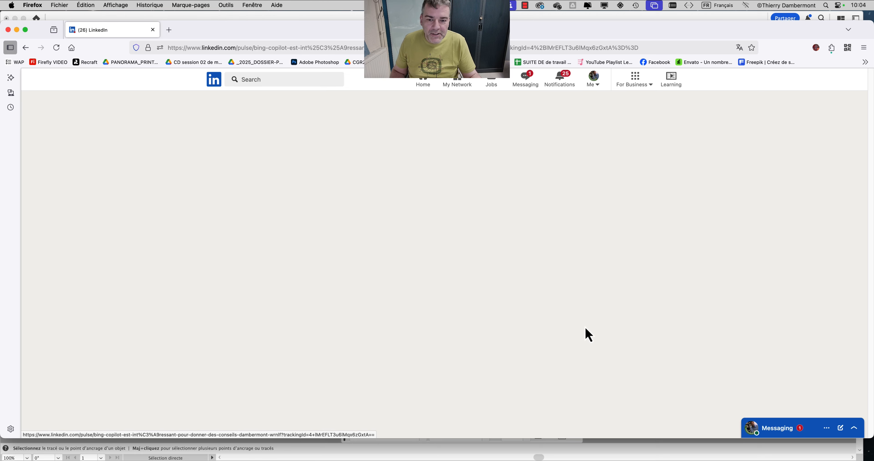
scroll(339, 315, down, 3)
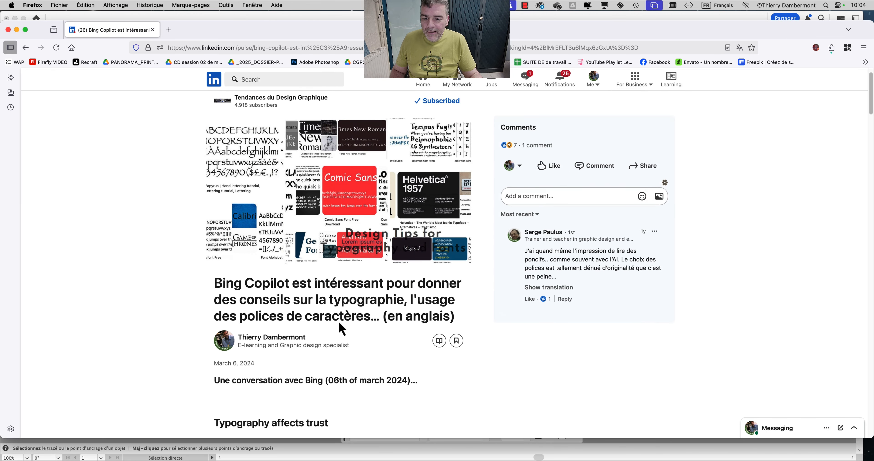
drag(234, 253, 296, 258)
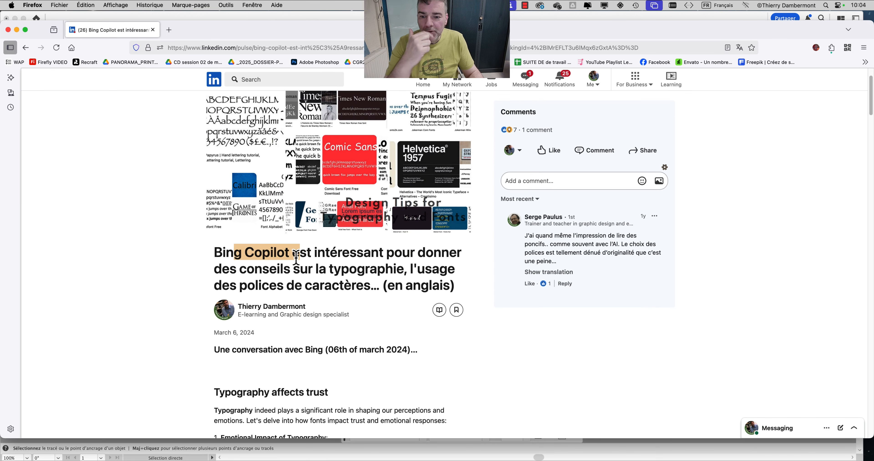
click(269, 253)
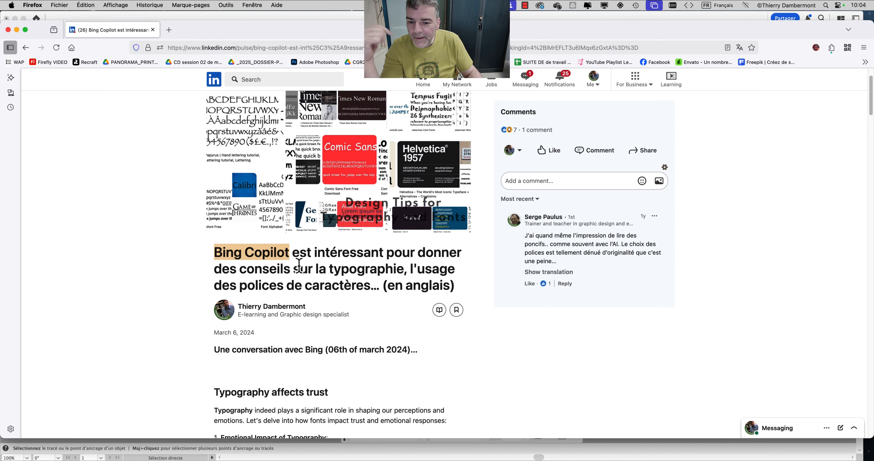
scroll(310, 270, down, 1)
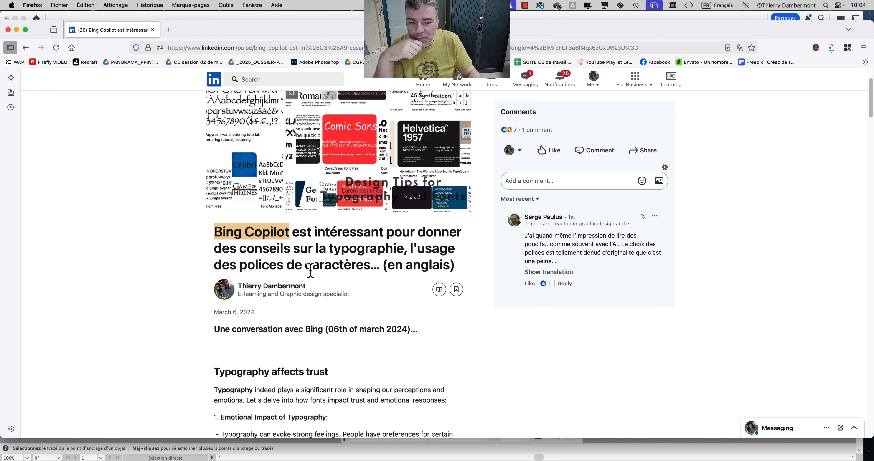
Step: Enlarge the article page to 150% and read the section "Typography affects trust"
key(super+plus)
key(super+plus)
key(super+plus)
key(super+plus)
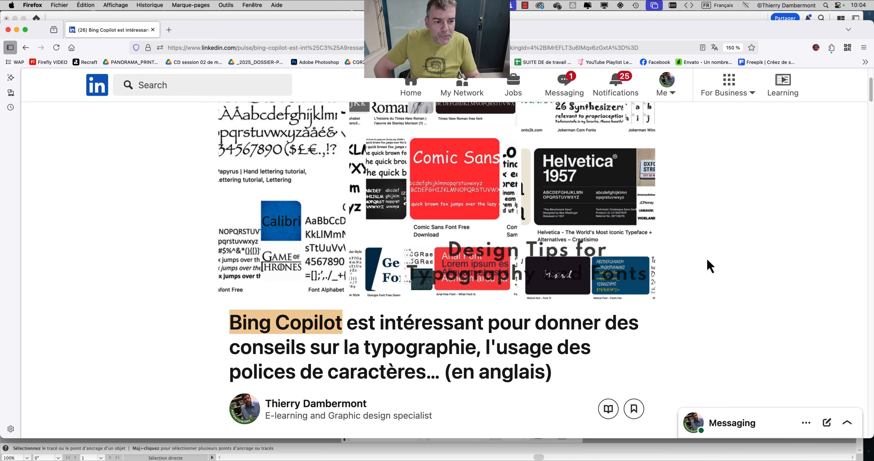
scroll(707, 258, down, 4)
scroll(710, 268, down, 5)
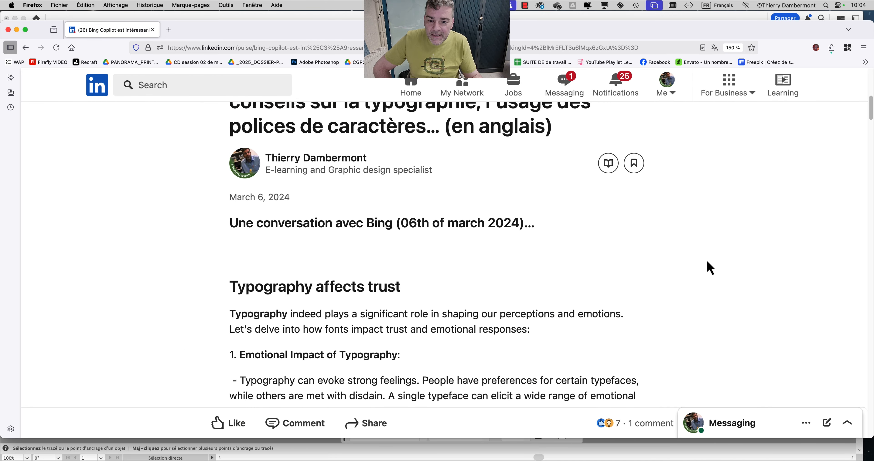
scroll(711, 268, down, 4)
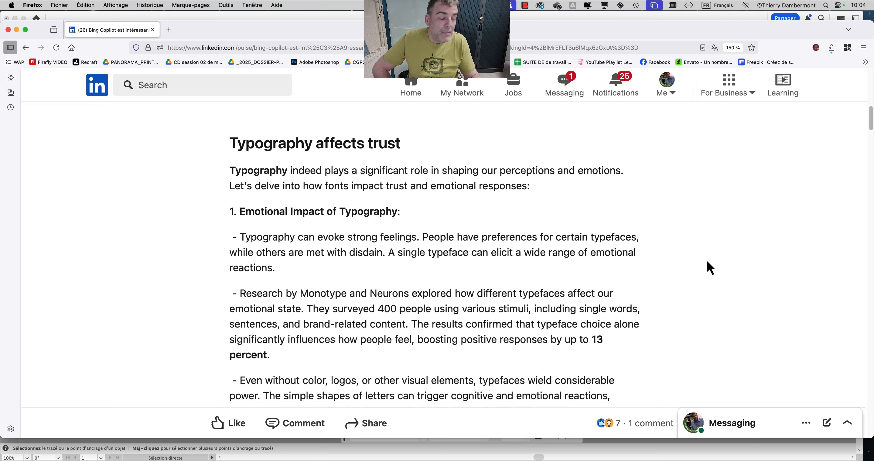
Step: Highlight the heading "Typography affects trust" and read the article's section on the emotional impact of typography
scroll(710, 268, down, 1)
scroll(710, 268, up, 7)
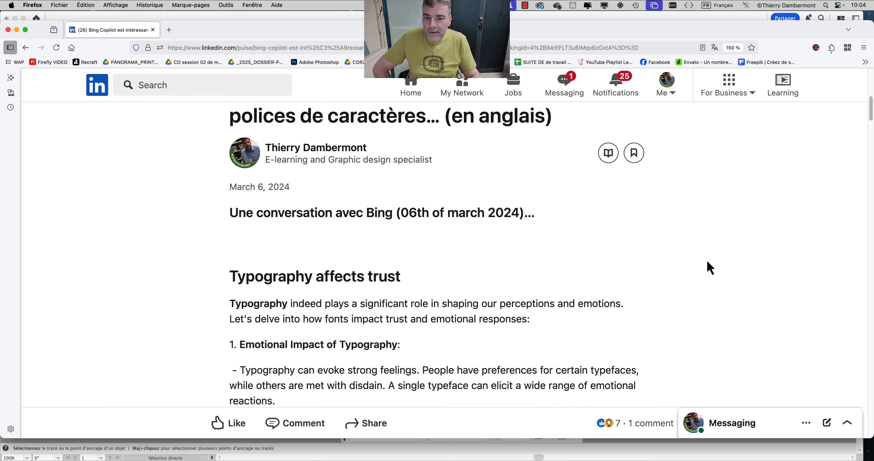
scroll(710, 267, down, 4)
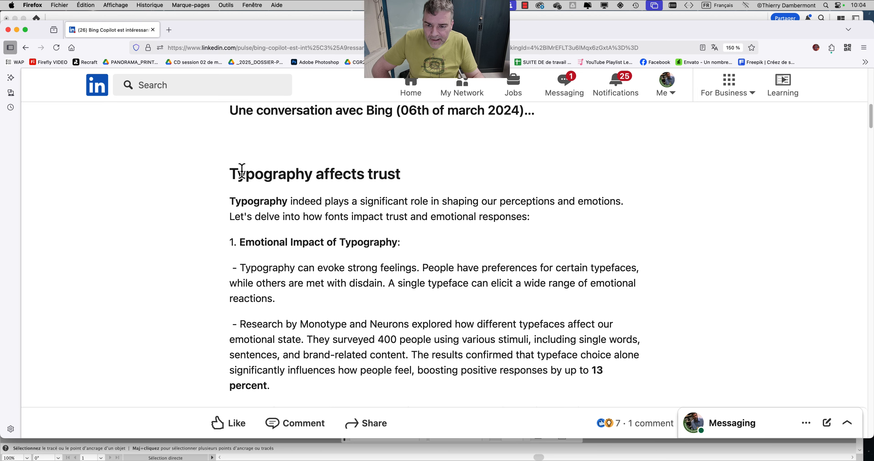
drag(272, 176, 433, 185)
click(308, 203)
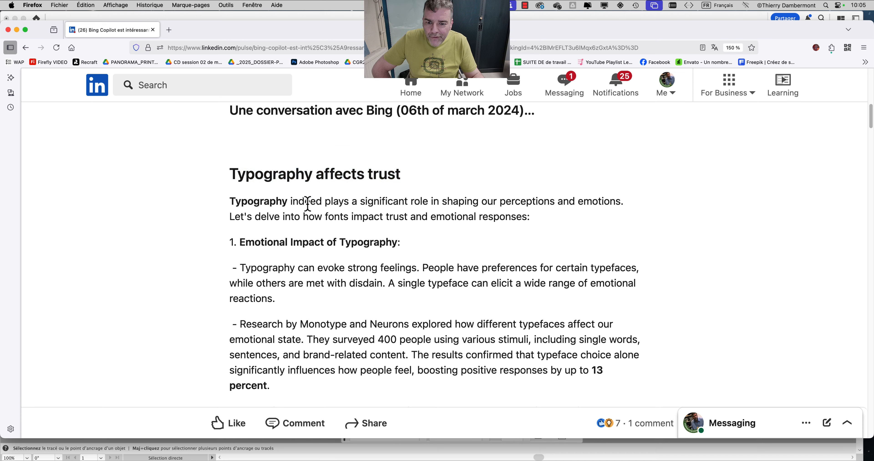
scroll(314, 243, down, 10)
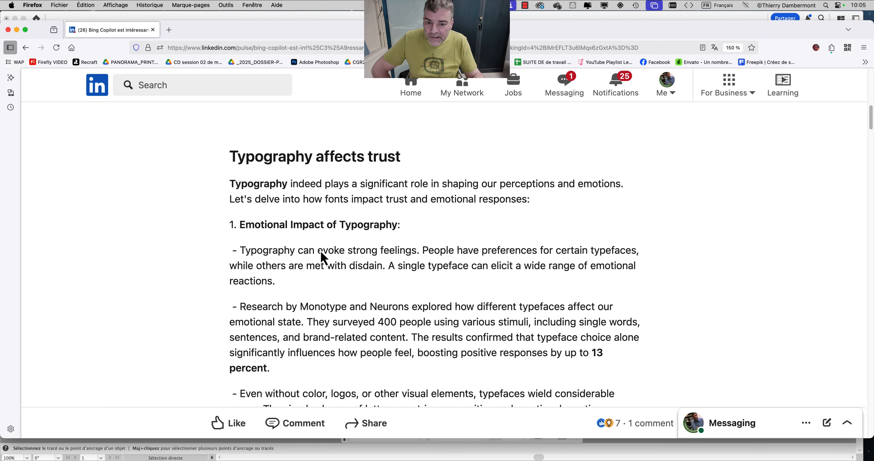
Step: Read the section on examples of trustworthy fonts, highlighting its heading and the words "trust and" in the introduction
scroll(324, 259, down, 15)
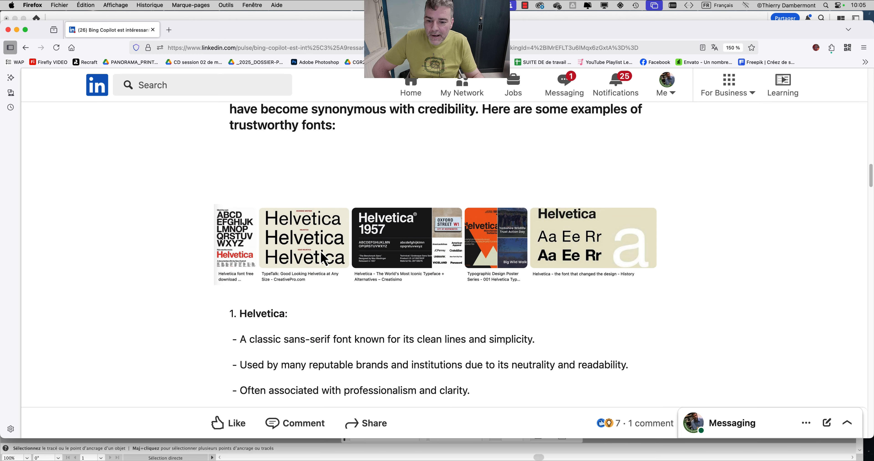
scroll(320, 254, up, 3)
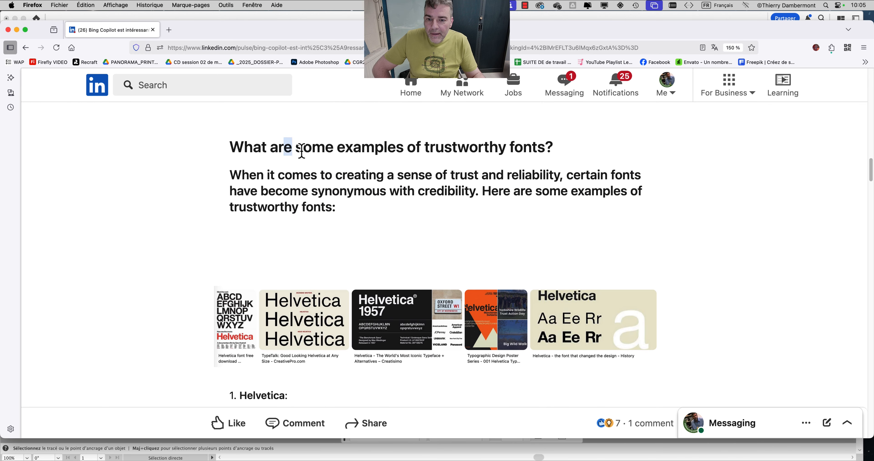
drag(301, 151, 514, 149)
click(581, 262)
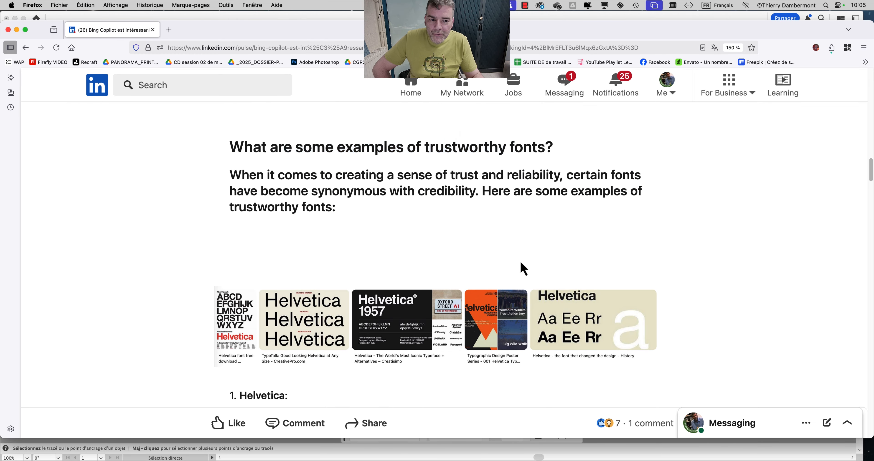
scroll(432, 254, down, 6)
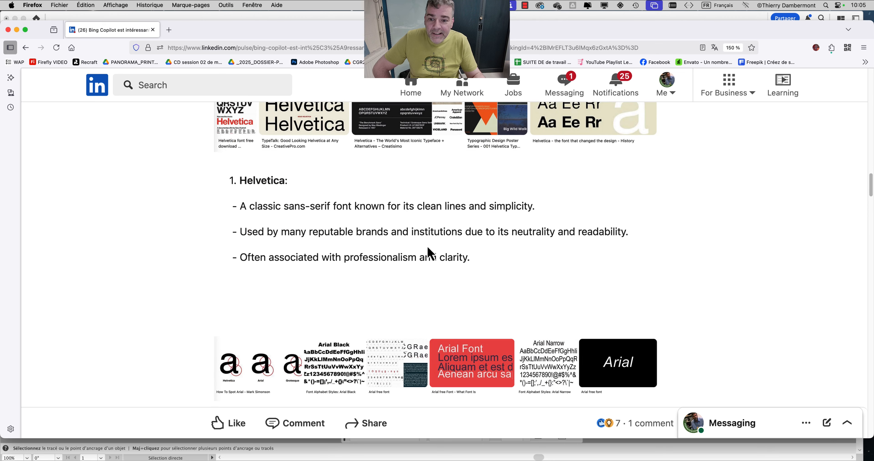
scroll(431, 254, up, 5)
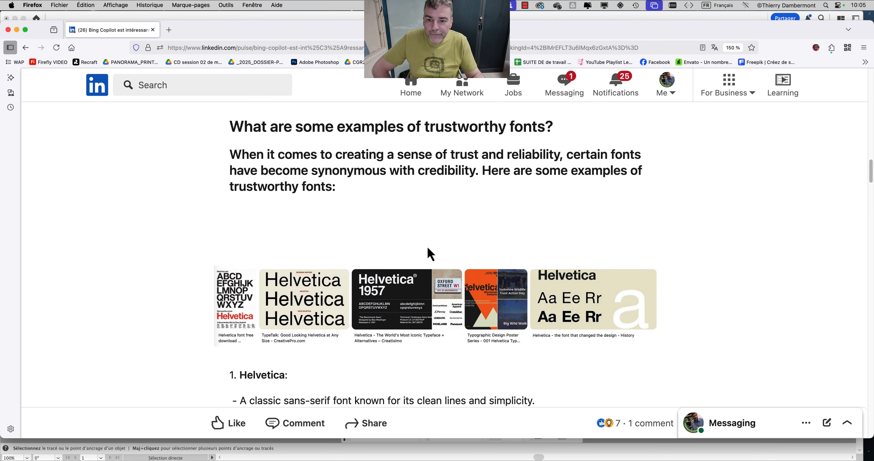
drag(448, 156, 512, 156)
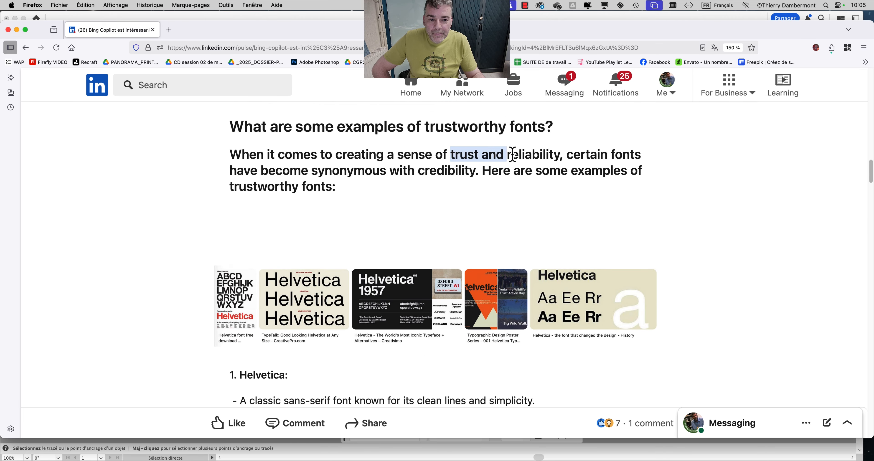
click(538, 164)
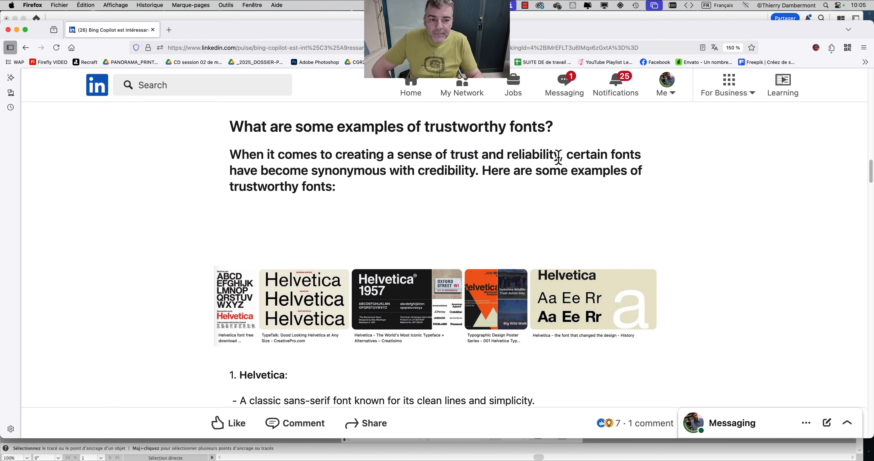
Step: Review the article's Helvetica, Arial and Georgia entries and their sample images
scroll(429, 201, down, 7)
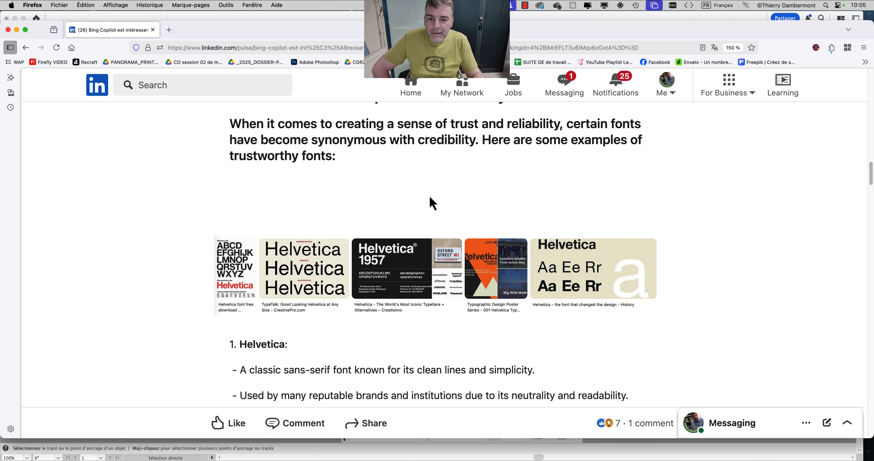
scroll(433, 205, down, 5)
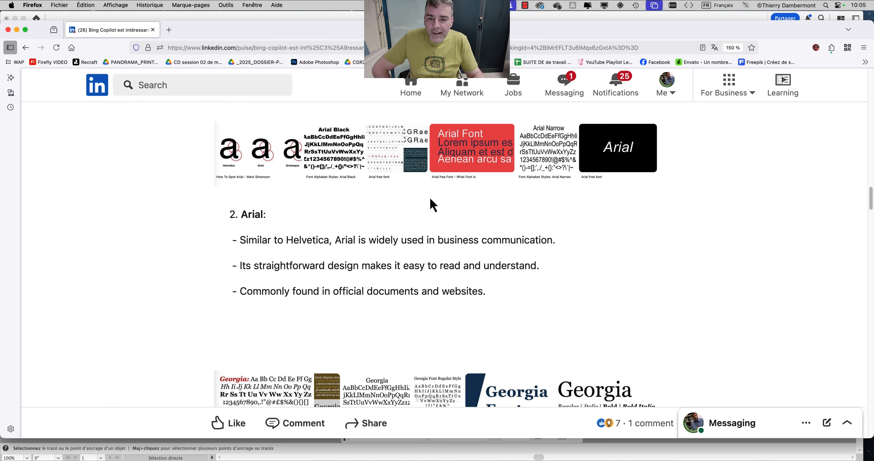
scroll(434, 204, down, 7)
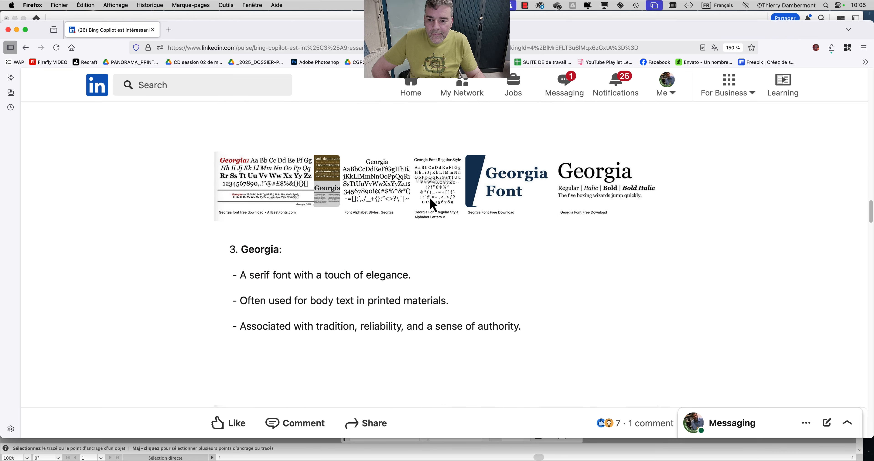
scroll(433, 208, down, 3)
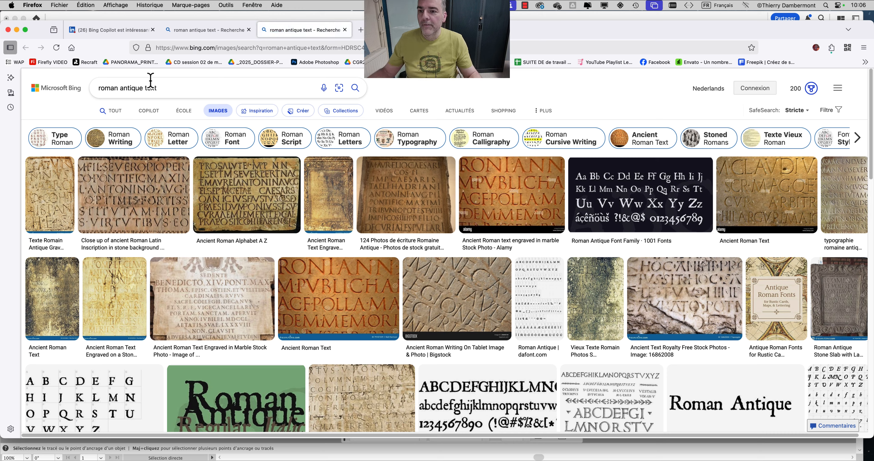
Step: From the "roman antique text" image results, view the Alamy marble engraving at full size and return to the results
drag(171, 88, 79, 89)
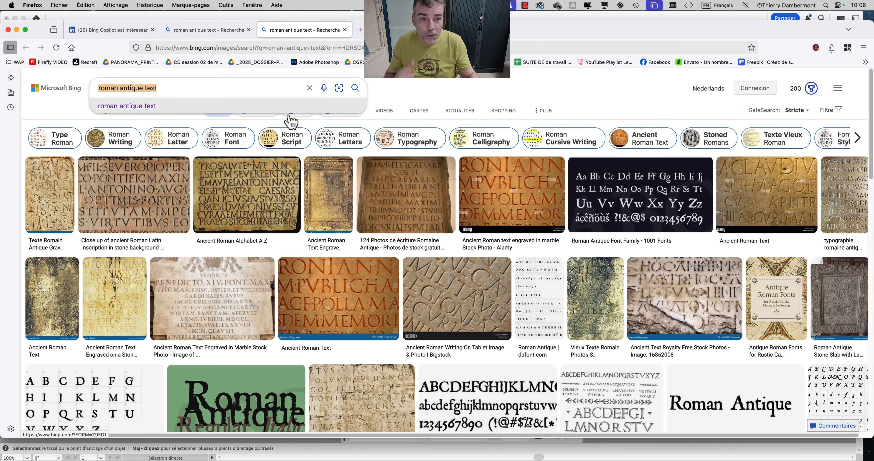
click(572, 92)
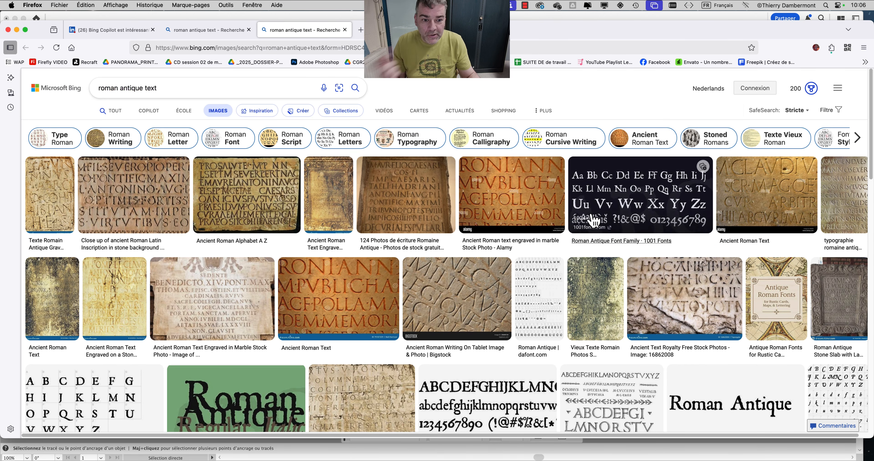
click(509, 193)
click(374, 327)
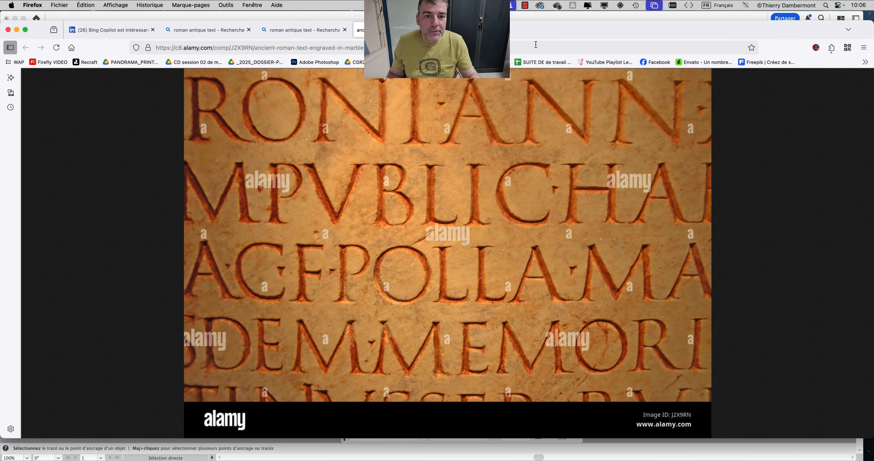
click(308, 31)
click(816, 108)
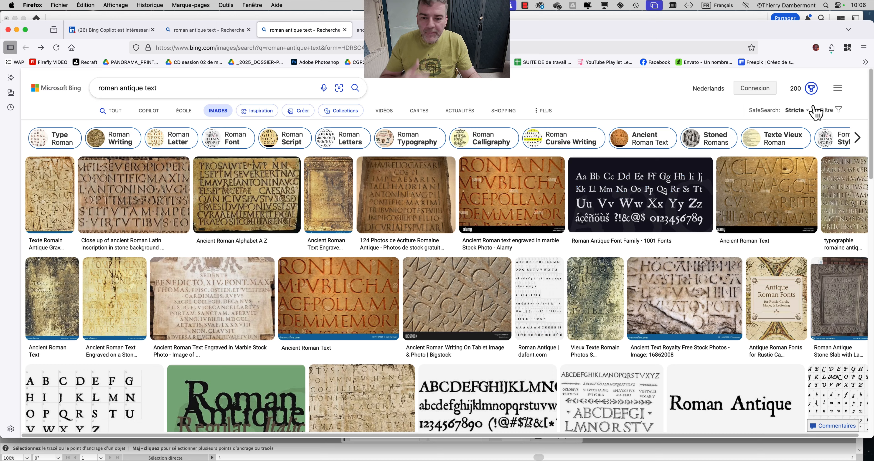
Step: View the close-up of the ancient Roman Latin inscription in stone at full size and return to the image results
click(763, 190)
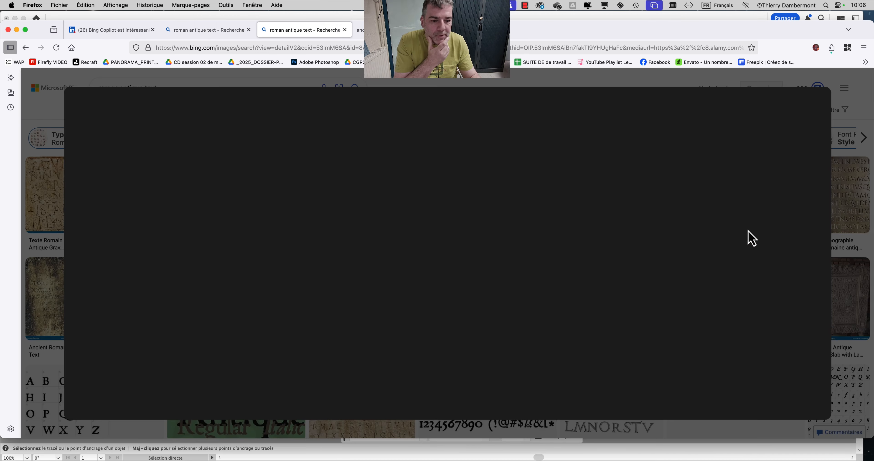
click(818, 104)
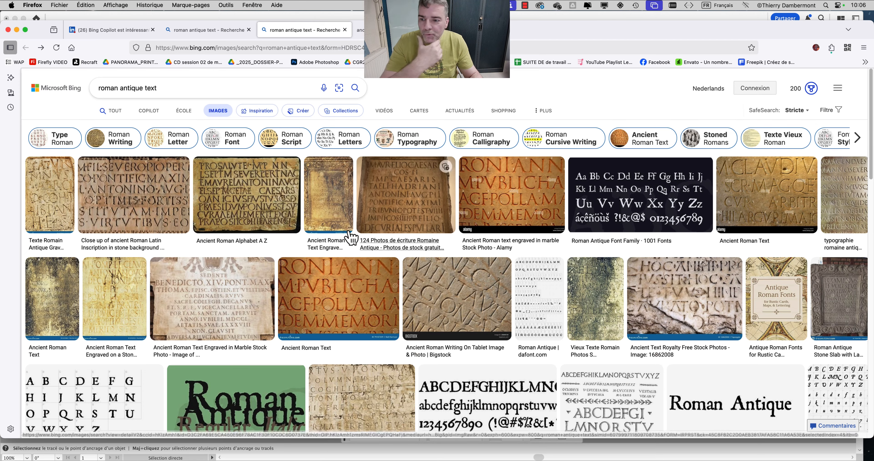
click(131, 201)
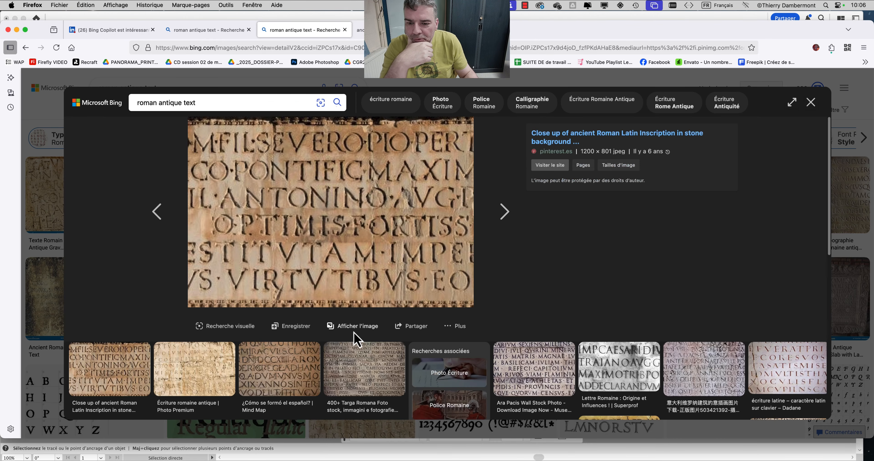
click(371, 329)
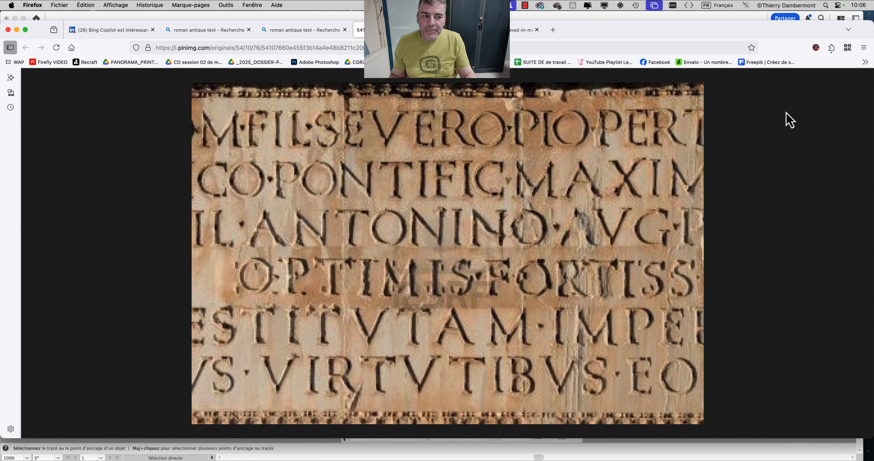
click(332, 31)
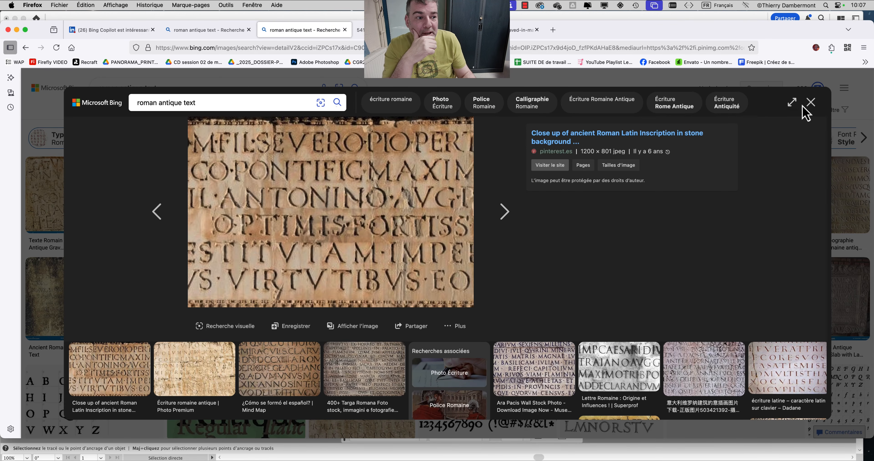
click(811, 101)
Step: Open the full-size Bigstock image of ancient Roman writing on a tablet and return to the image results
scroll(419, 251, down, 3)
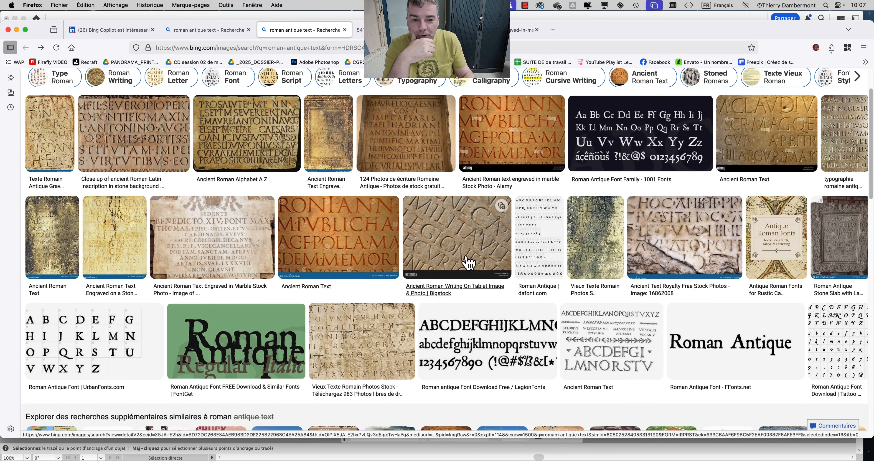
click(419, 250)
click(369, 331)
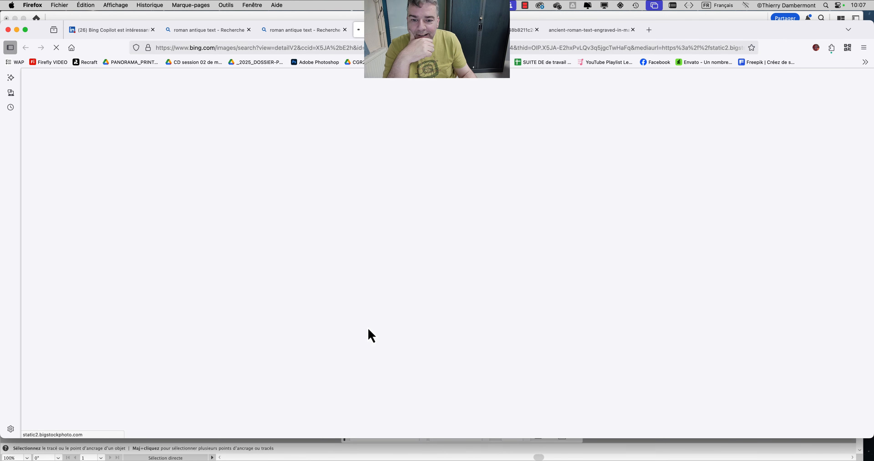
click(328, 33)
click(809, 106)
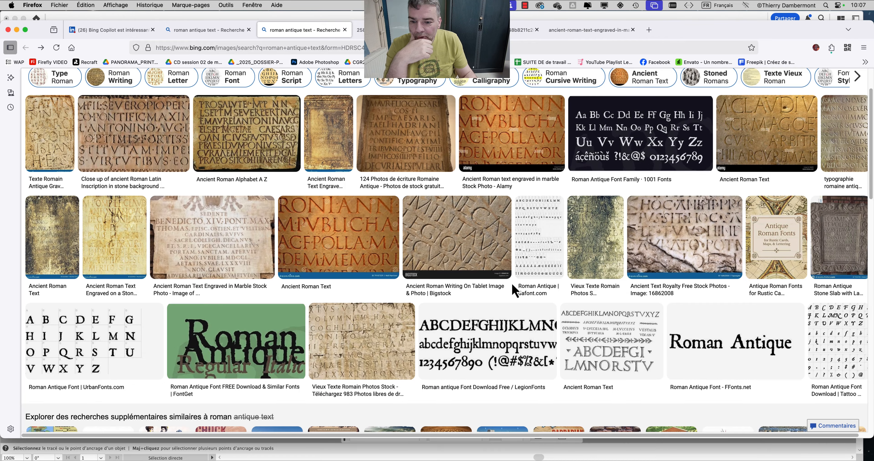
Step: Find the "Jupiter Pro Font - Ancient Roman Style" image further down the results and view it at full size
scroll(514, 288, down, 5)
scroll(514, 289, down, 4)
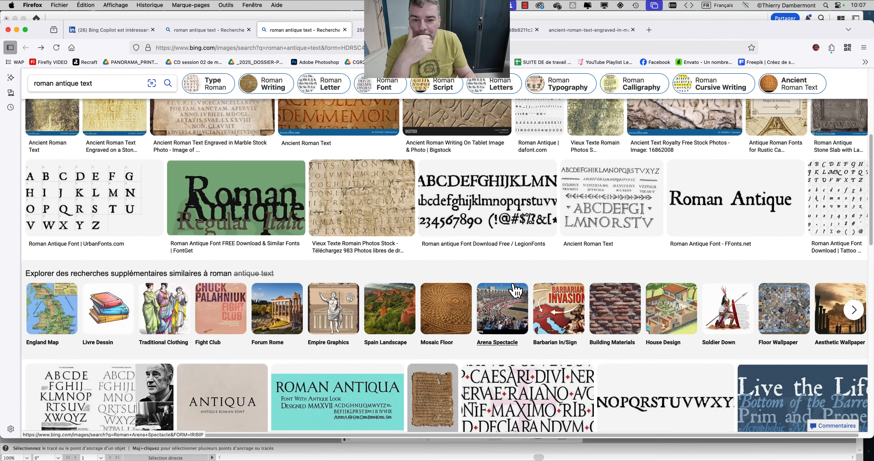
scroll(515, 291, down, 2)
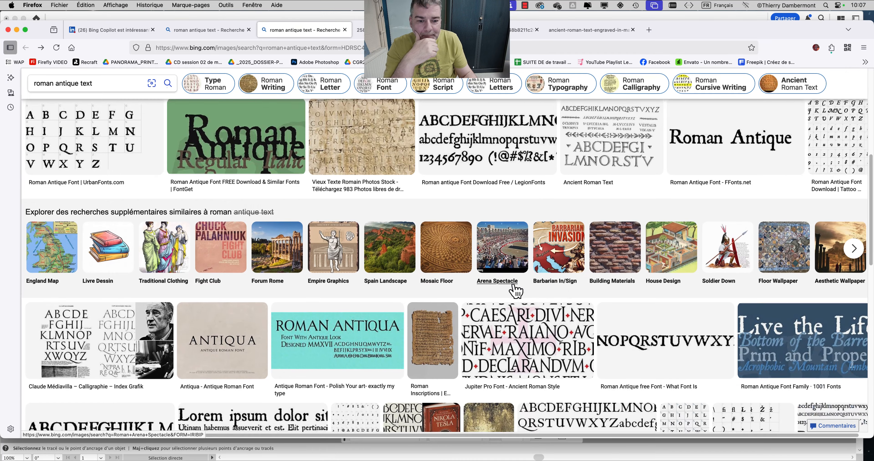
scroll(516, 291, down, 2)
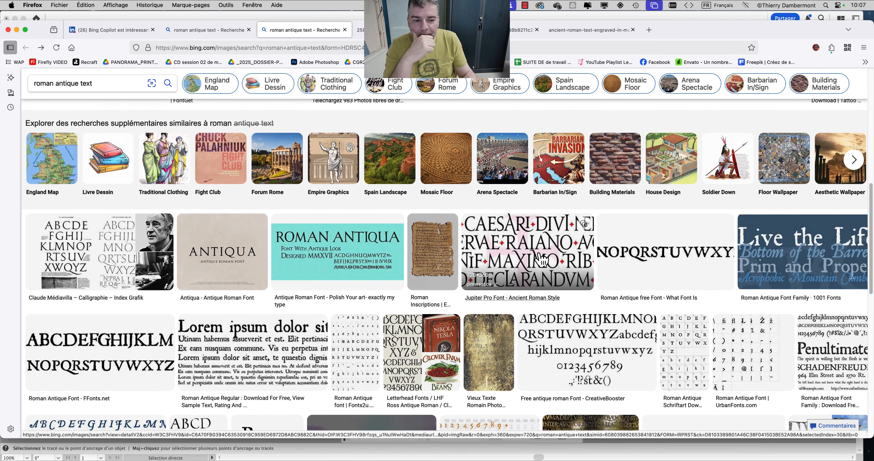
click(523, 272)
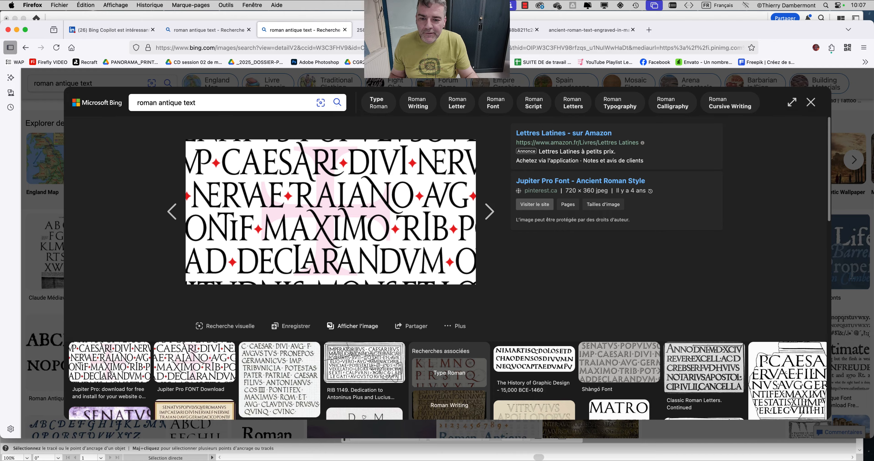
click(373, 219)
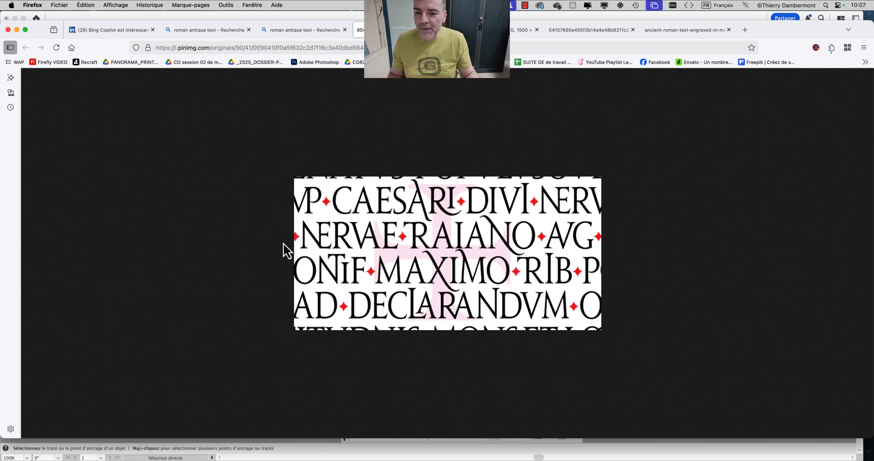
Step: Return to the LinkedIn article and review its Times New Roman and Calibri entries
click(312, 31)
click(234, 30)
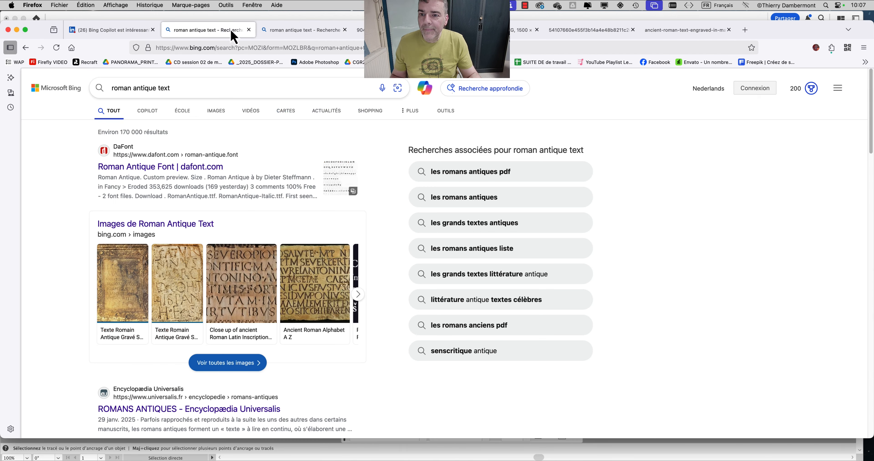
click(119, 34)
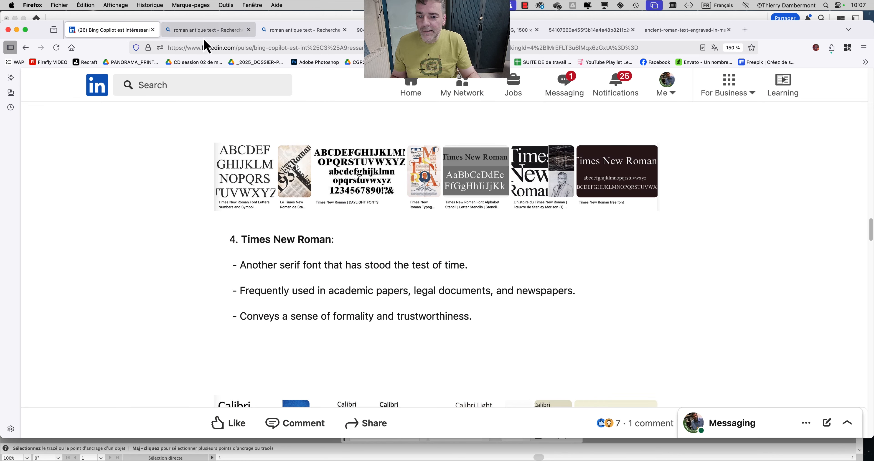
scroll(511, 292, down, 5)
scroll(513, 295, down, 5)
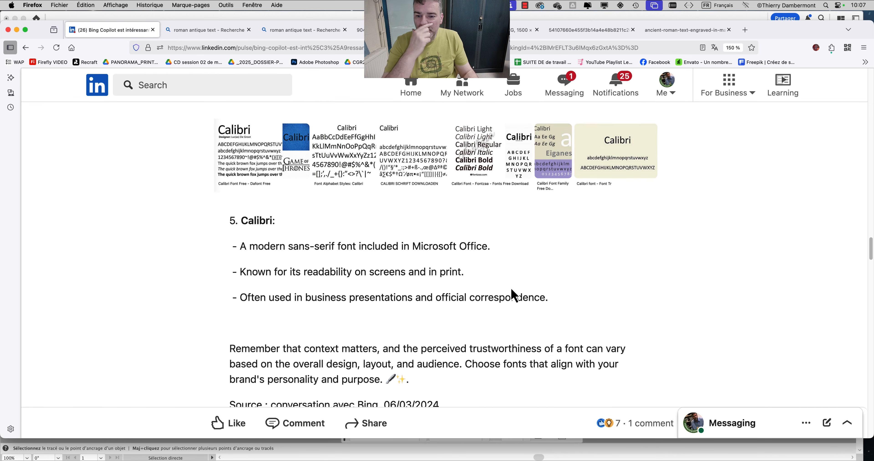
Step: Highlight the Calibri heading in the LinkedIn article and continue past the sources to the section on untrustworthy fonts
drag(247, 221, 294, 232)
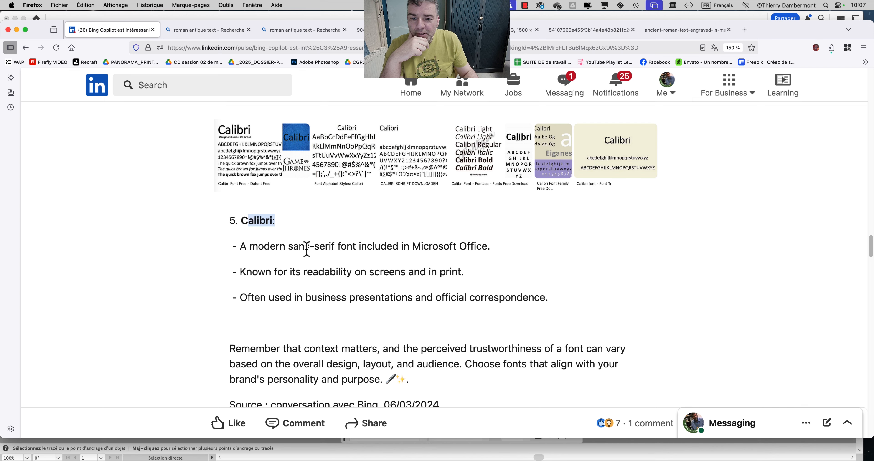
click(310, 250)
scroll(399, 272, down, 1)
scroll(399, 273, down, 12)
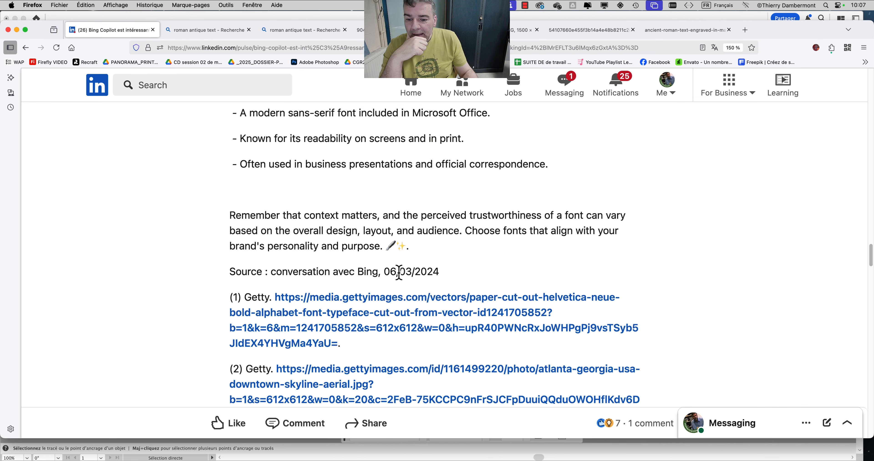
scroll(398, 274, down, 2)
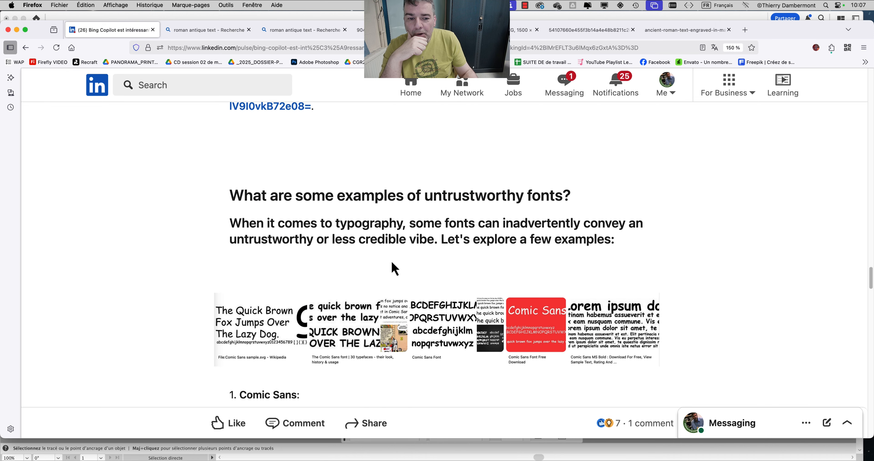
Step: Highlight "some examples of untrustworthy fonts" in the section heading and examine the Comic Sans entry below it
drag(294, 188, 562, 190)
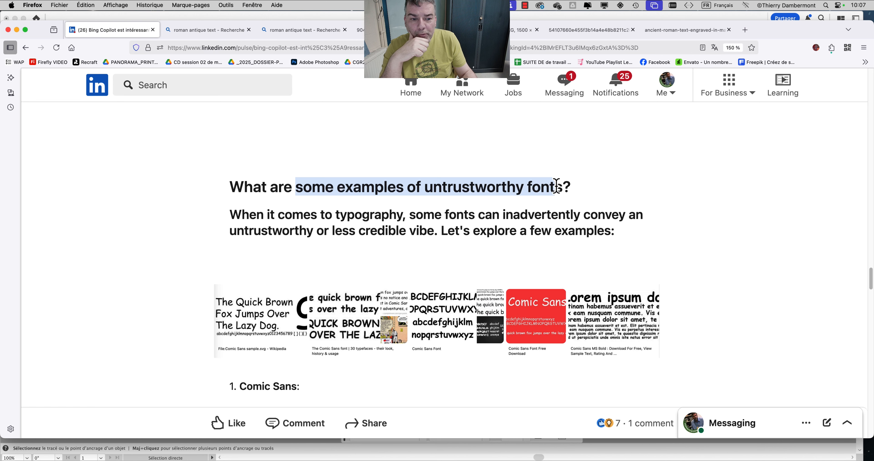
click(451, 227)
scroll(451, 227, down, 4)
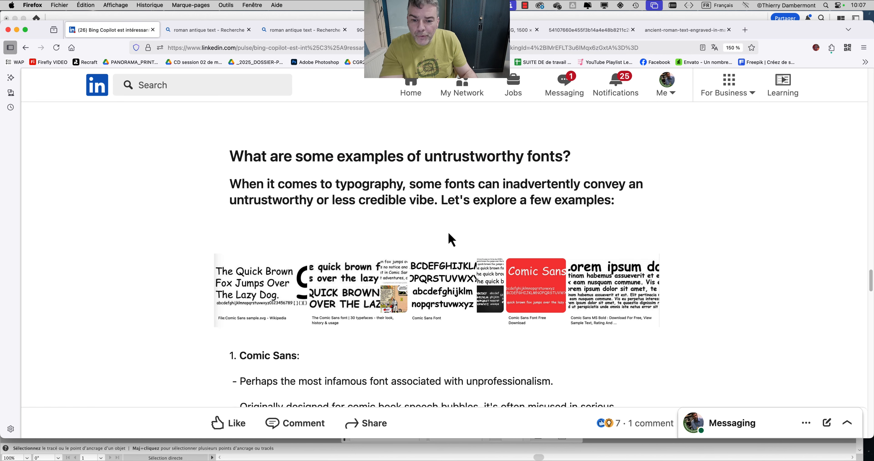
scroll(449, 242, down, 5)
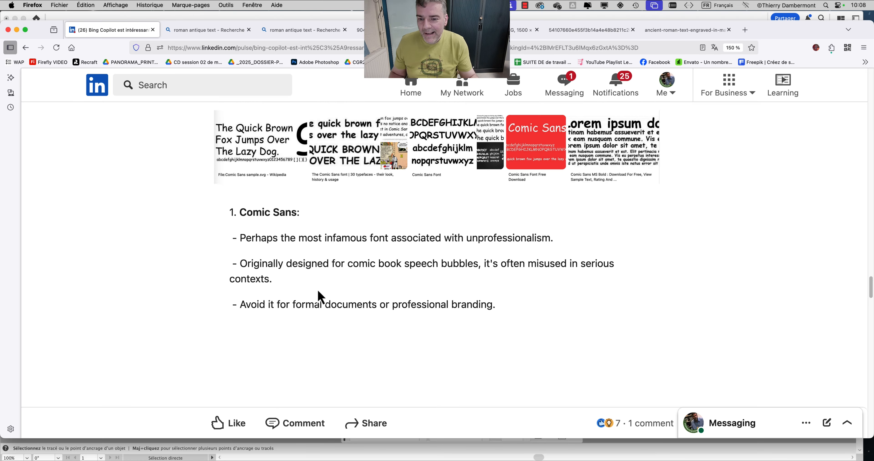
Step: Read through the LinkedIn article's list of fonts to avoid, from Comic Sans to Impact
scroll(321, 297, down, 10)
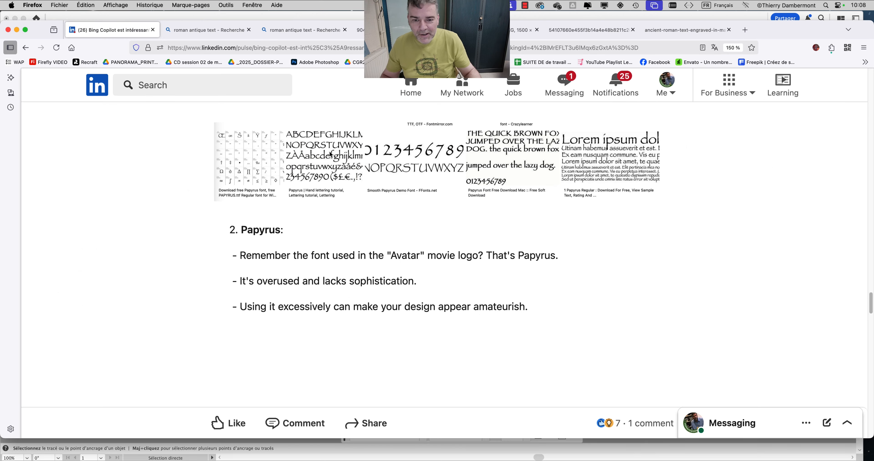
scroll(346, 202, down, 8)
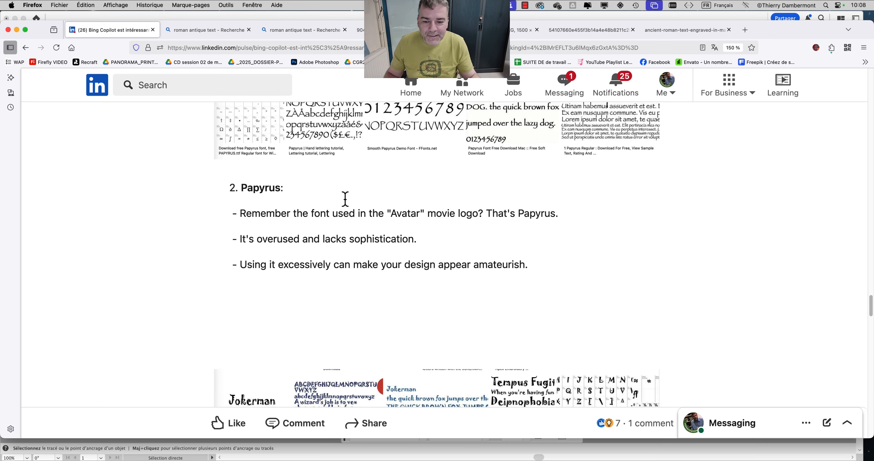
scroll(348, 211, down, 7)
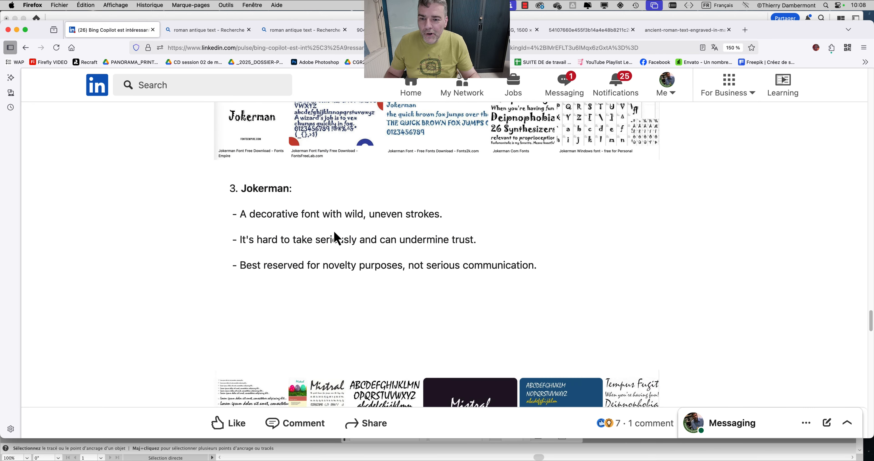
scroll(337, 240, down, 8)
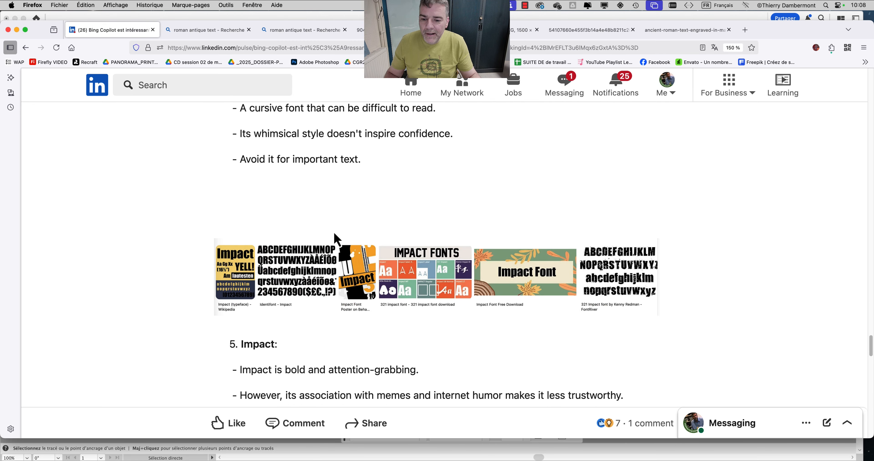
scroll(336, 239, down, 5)
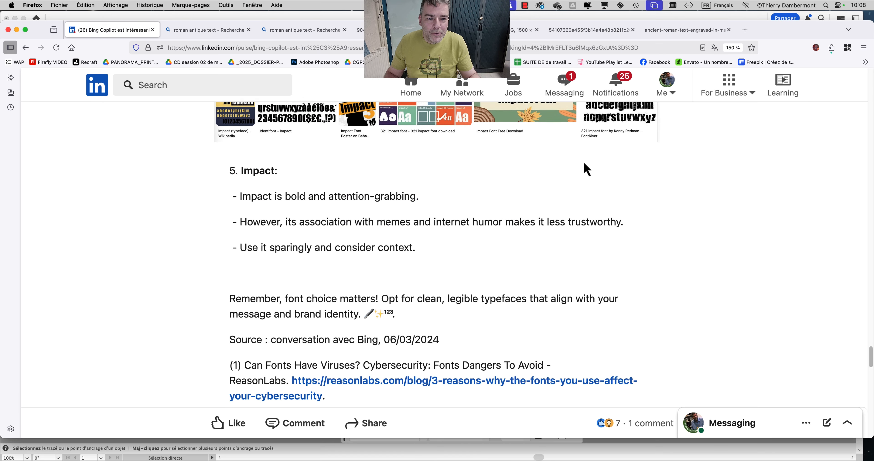
scroll(585, 169, up, 3)
scroll(598, 168, up, 2)
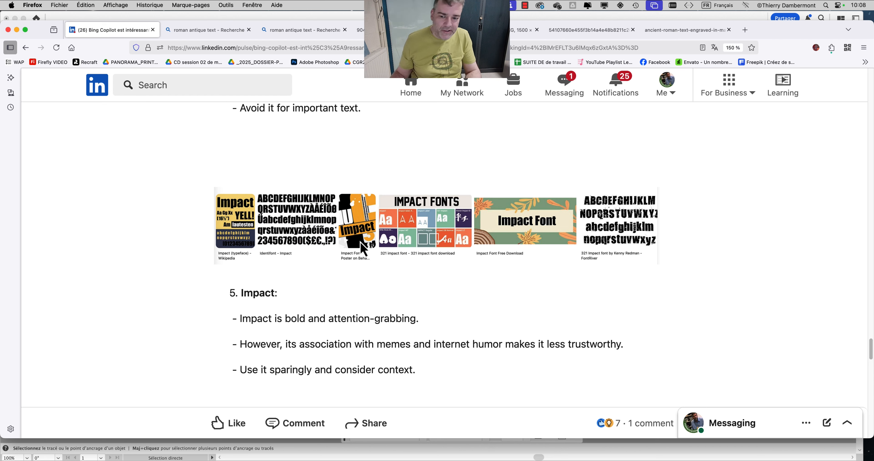
Step: Switch to the Capys document in Illustrator and move the floating toolbox away from the artboard's edge
click(17, 30)
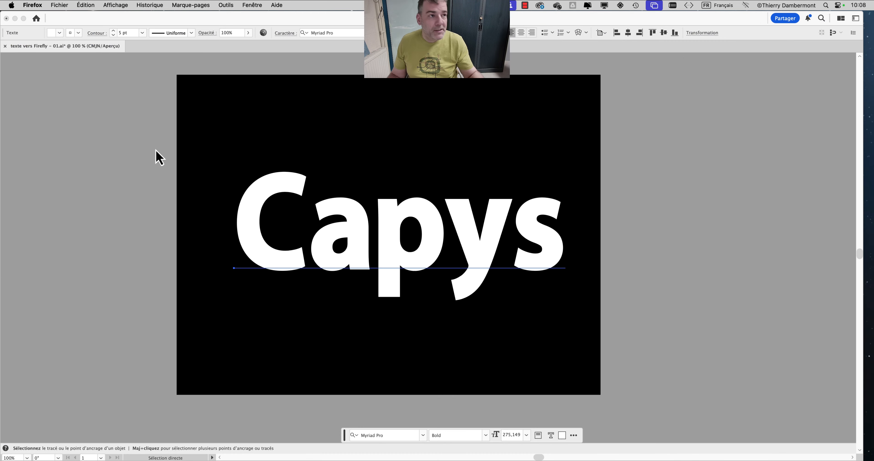
click(158, 157)
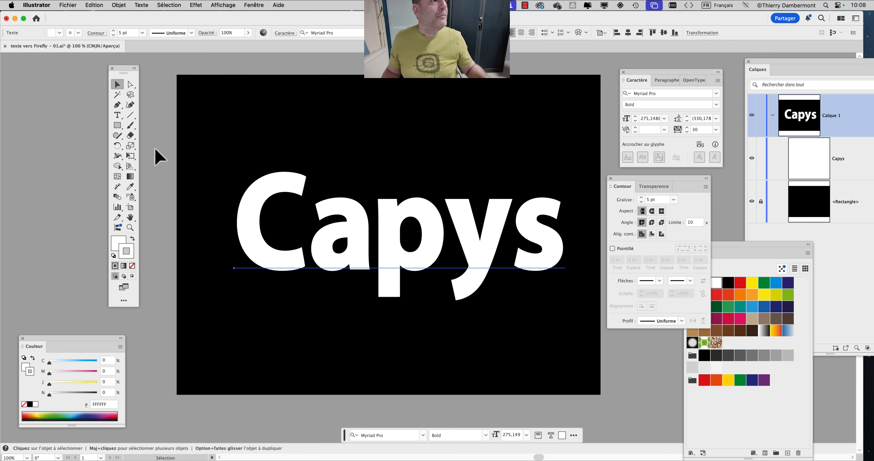
drag(130, 77, 50, 74)
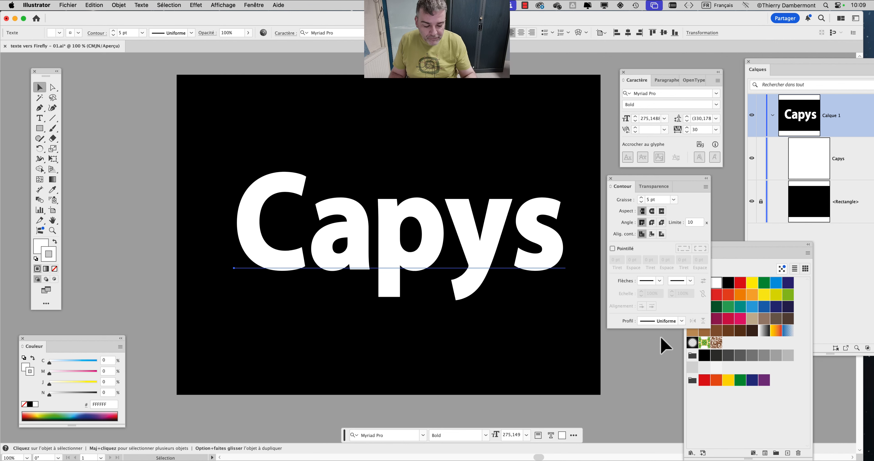
Step: Save the Capys document and open the Export As dialog for it, making the dialog smaller and fully reachable
click(67, 5)
click(80, 90)
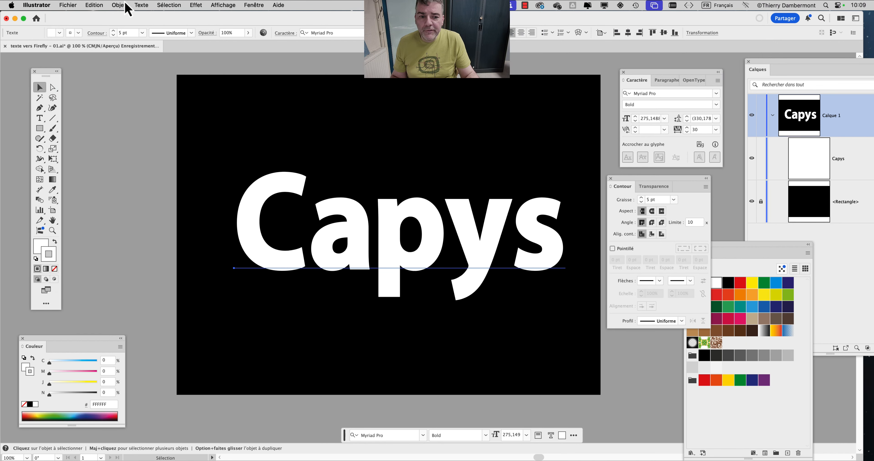
click(68, 5)
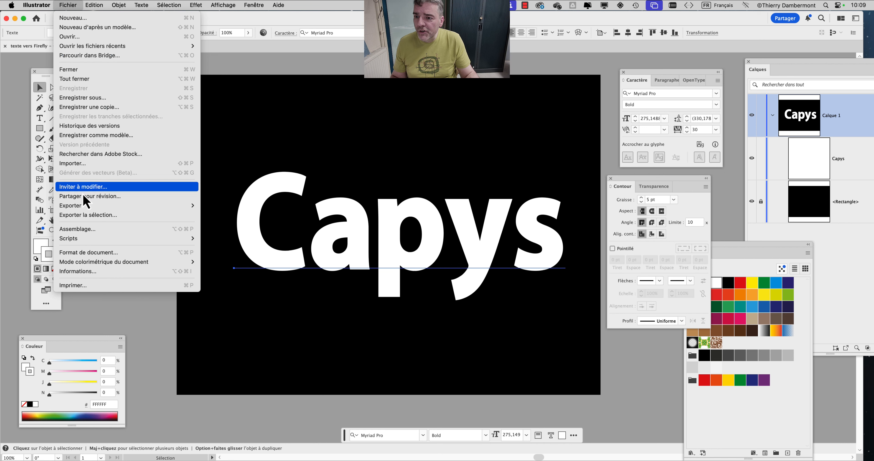
mouse_move(83, 206)
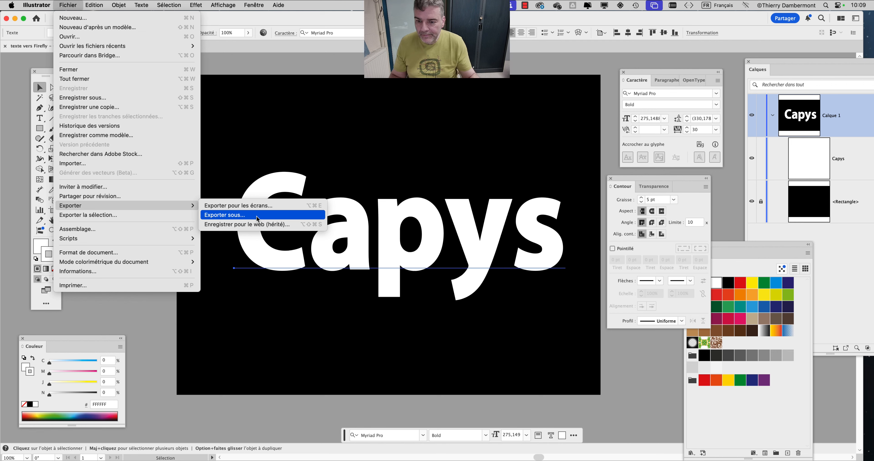
click(258, 219)
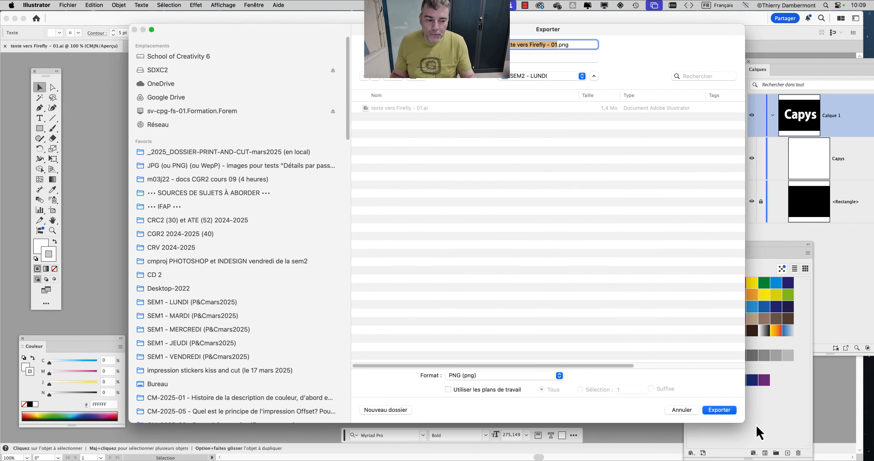
drag(744, 421, 576, 276)
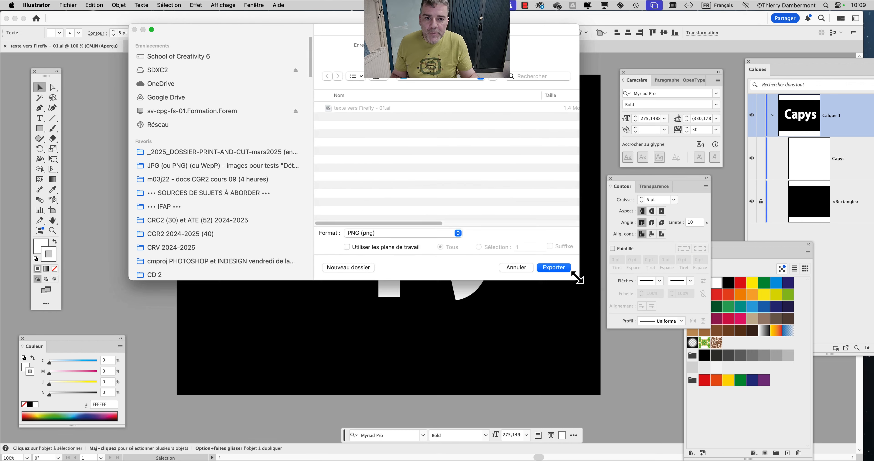
drag(303, 35, 304, 109)
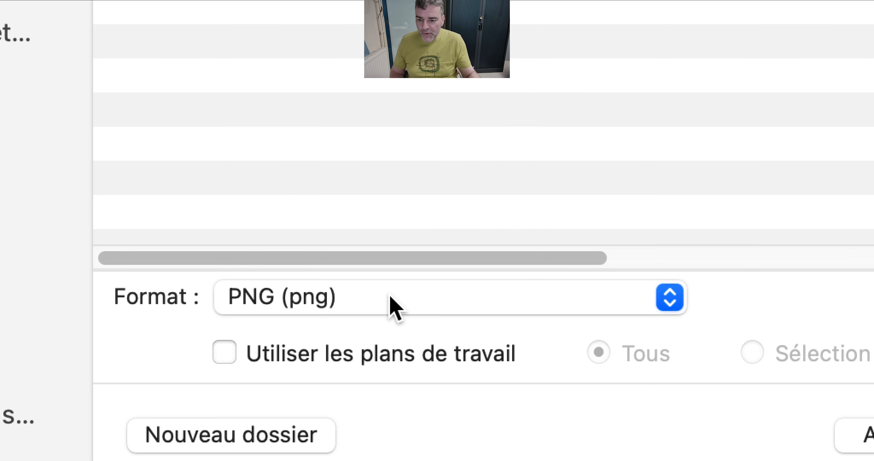
Step: Export the artwork as the PNG file "texte vers Firefly – 01.png" in the SEM2 - LUNDI folder, at 300 ppi with transparent background colour
click(395, 302)
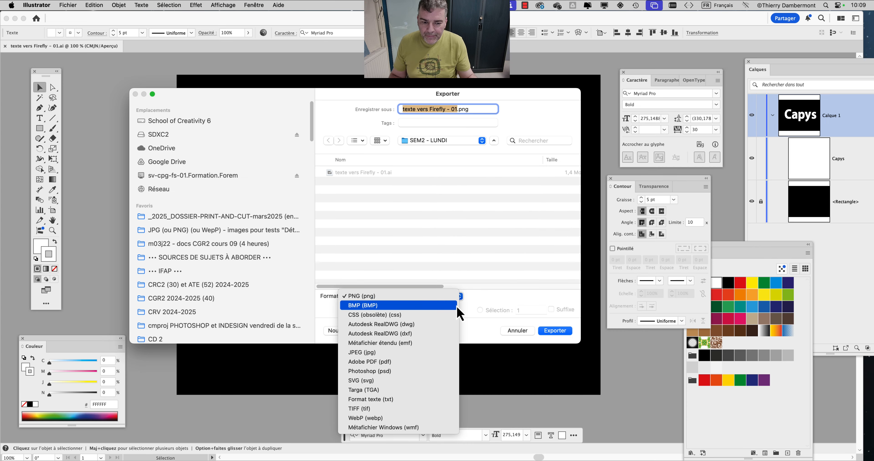
click(495, 307)
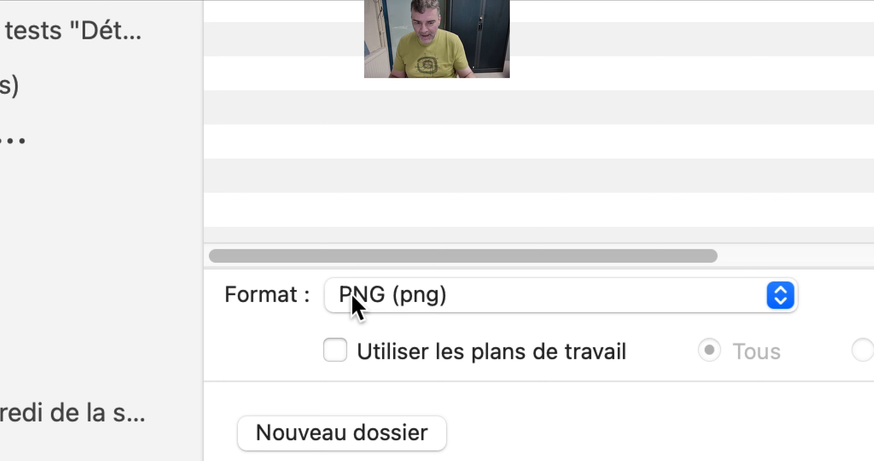
click(353, 296)
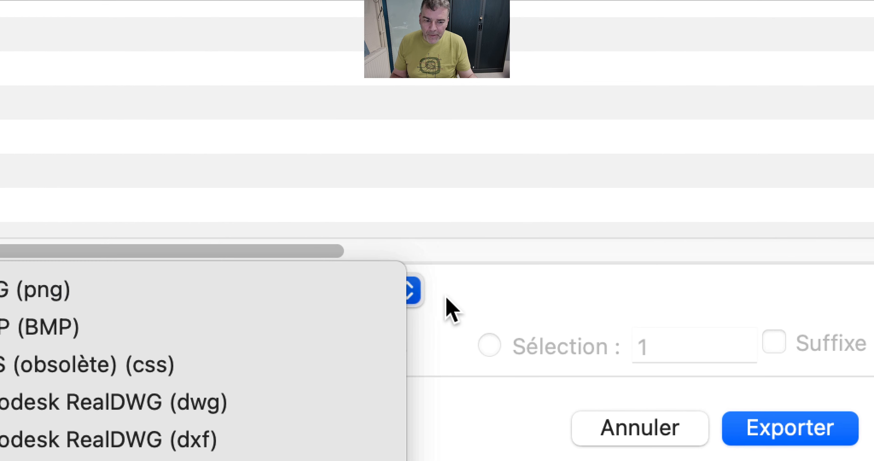
click(699, 301)
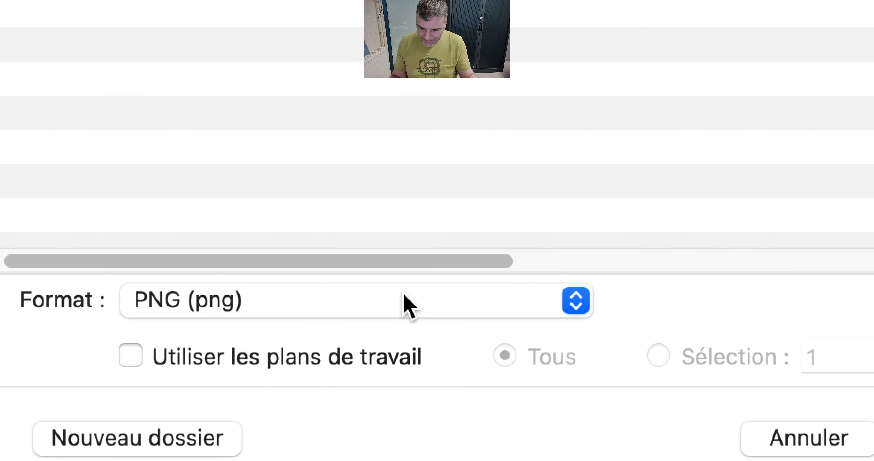
click(289, 282)
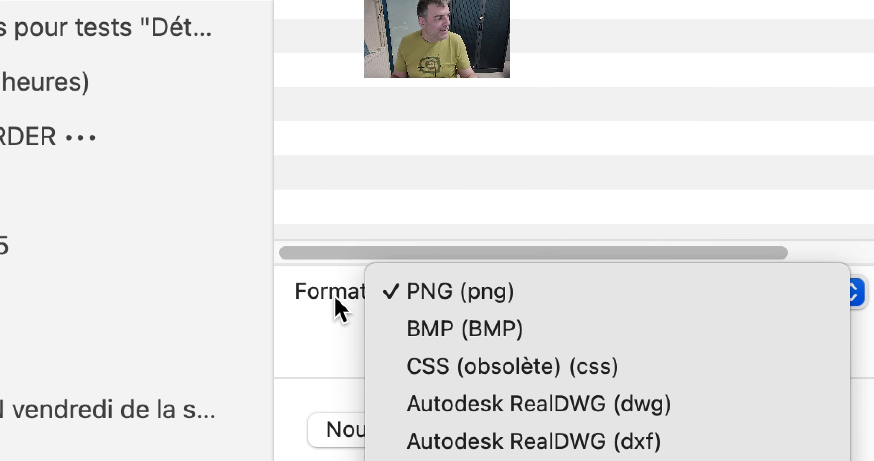
click(336, 298)
click(471, 294)
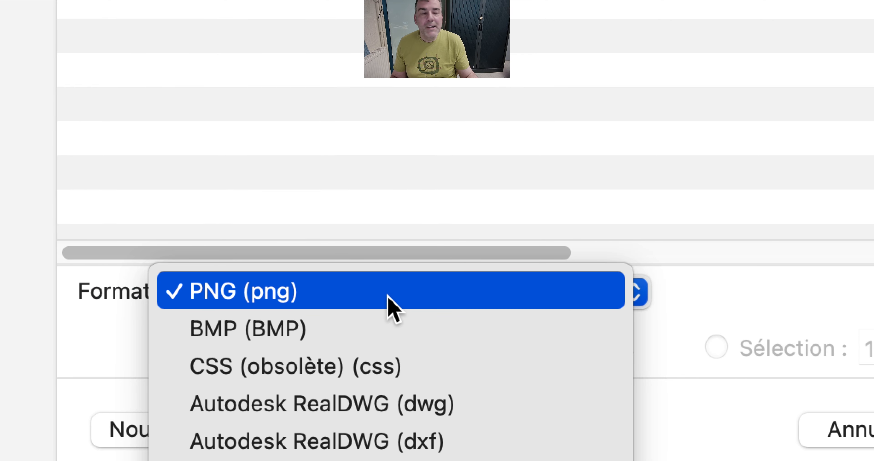
click(431, 294)
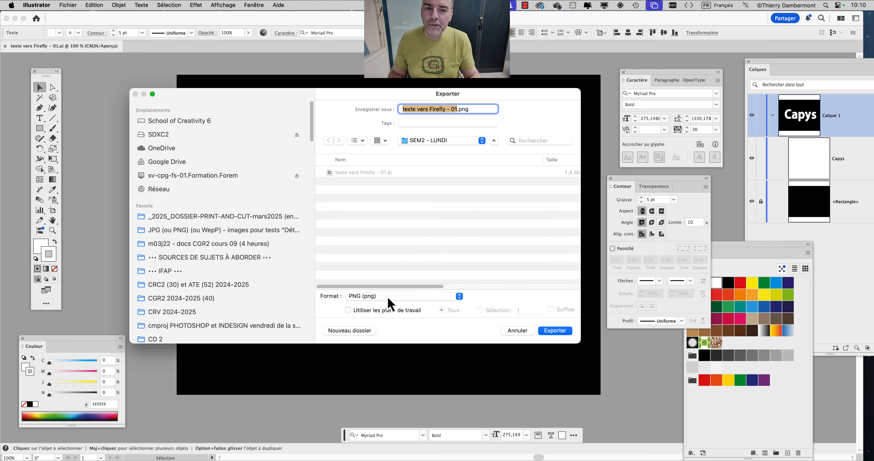
click(556, 333)
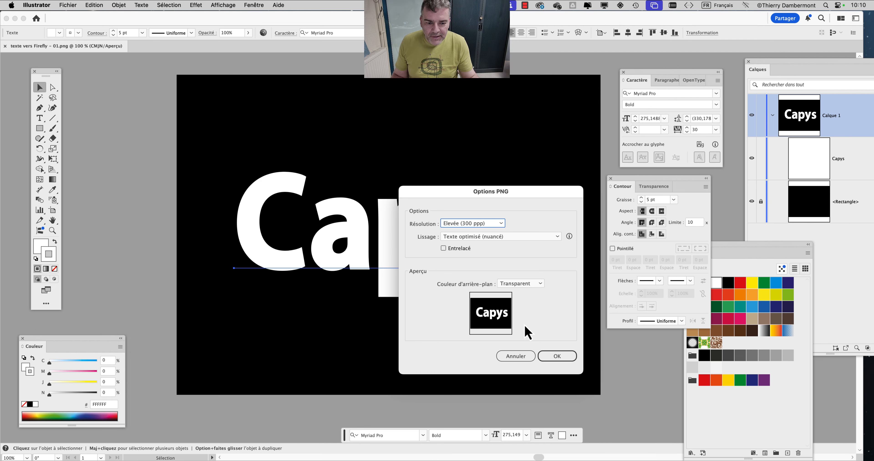
click(560, 366)
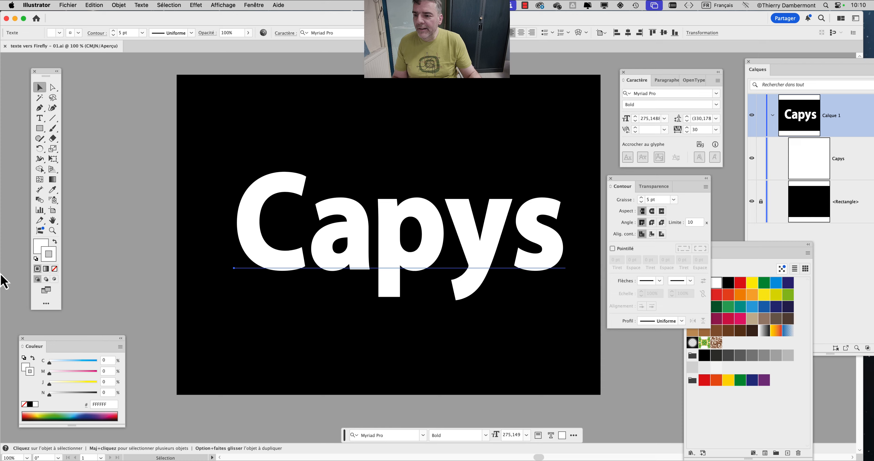
Step: Switch to Firefox, load firefly.adobe.com in a new tab and open Firefly's text-to-image generator
mouse_move(8, 285)
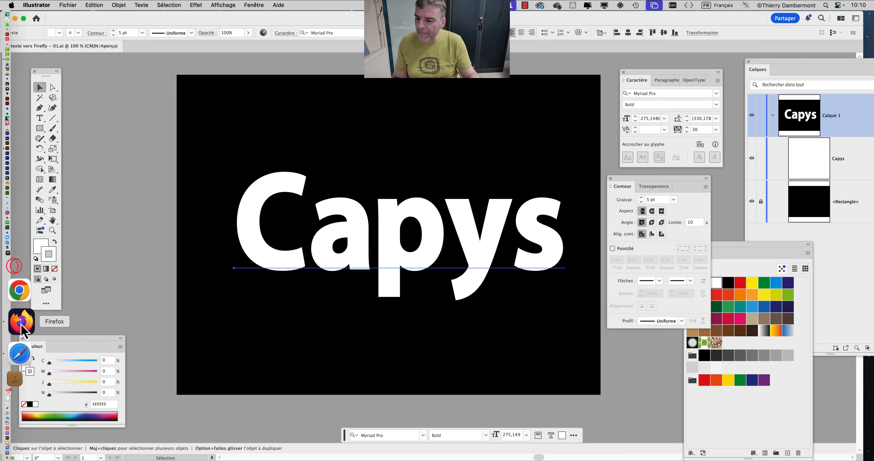
click(19, 308)
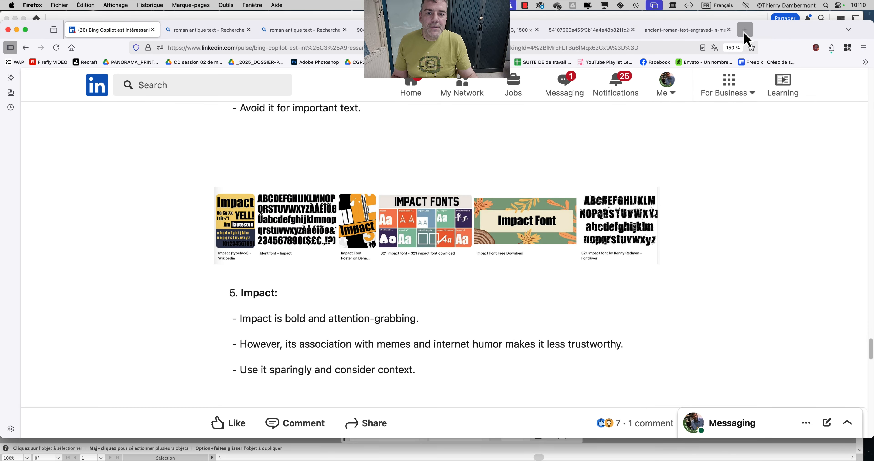
click(743, 34)
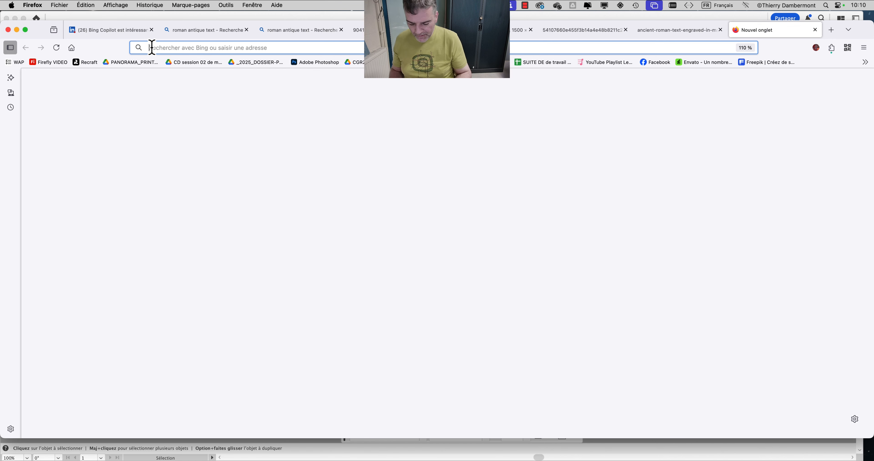
text(firefly)
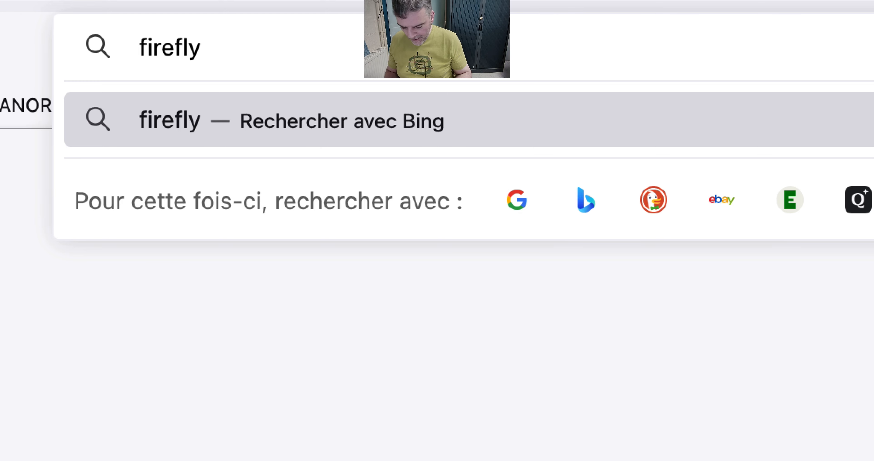
text(.adobe.co)
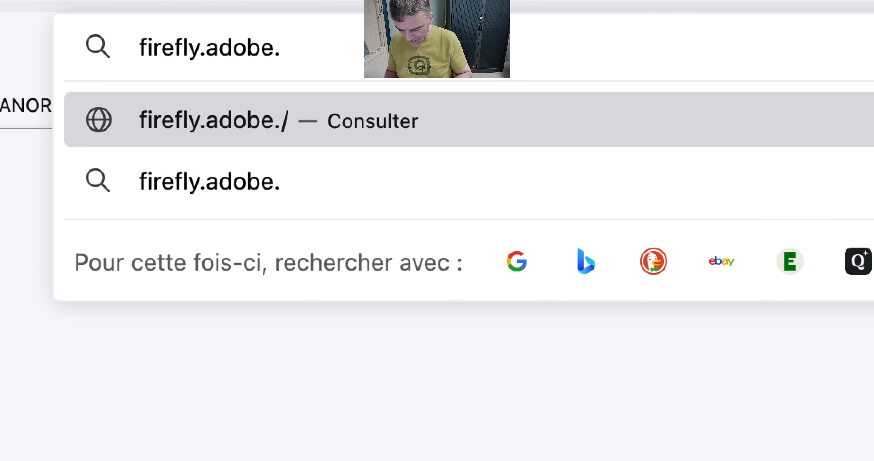
text(m)
key(Return)
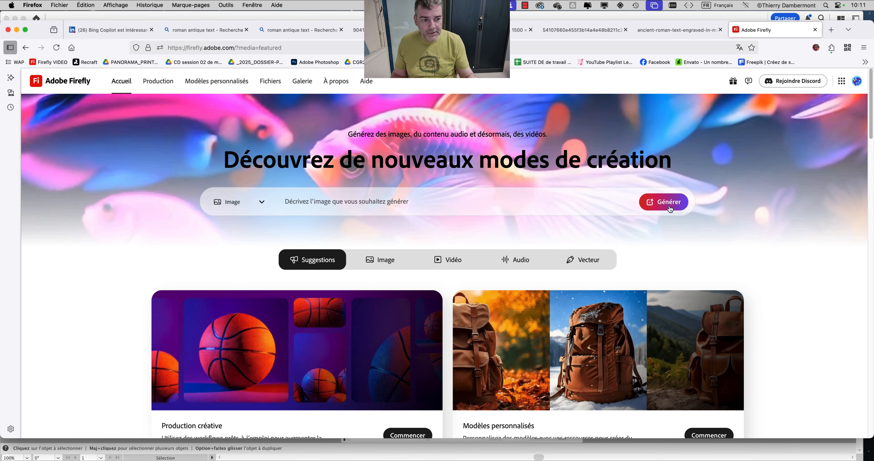
click(670, 209)
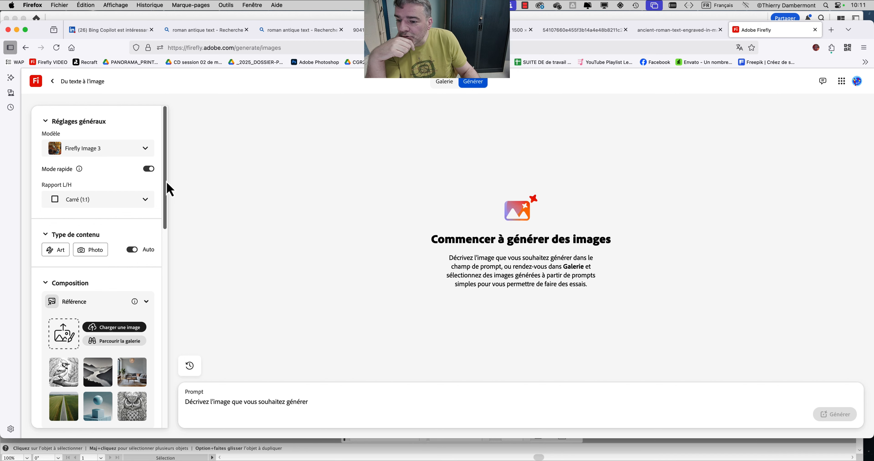
Step: Set the camera angle effect for the image generation to Plongée
mouse_move(167, 183)
mouse_down()
mouse_move(167, 239)
mouse_move(163, 177)
mouse_move(165, 400)
mouse_move(156, 312)
mouse_move(168, 194)
mouse_up()
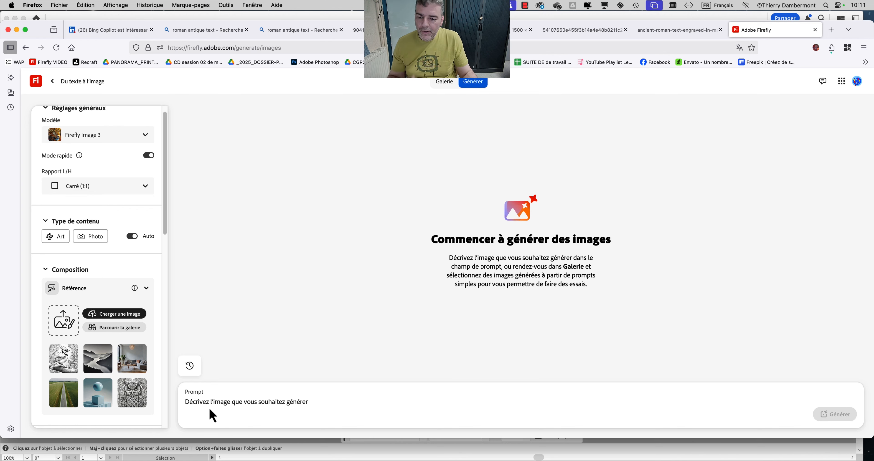
scroll(108, 353, down, 15)
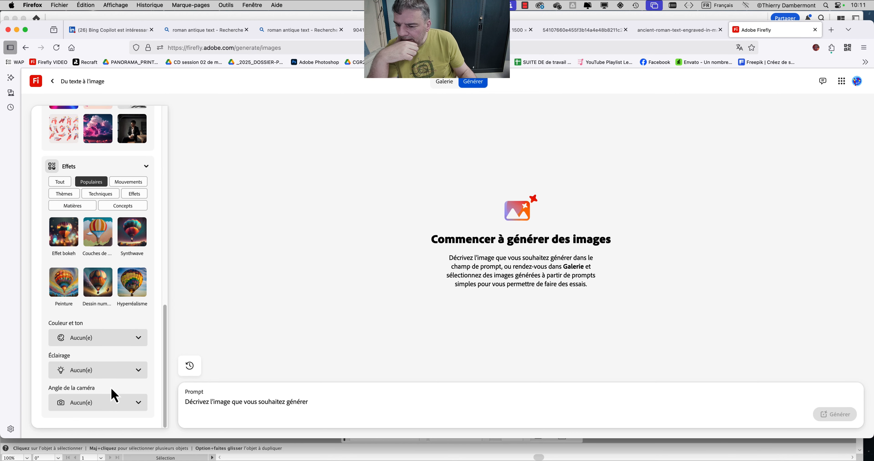
click(144, 407)
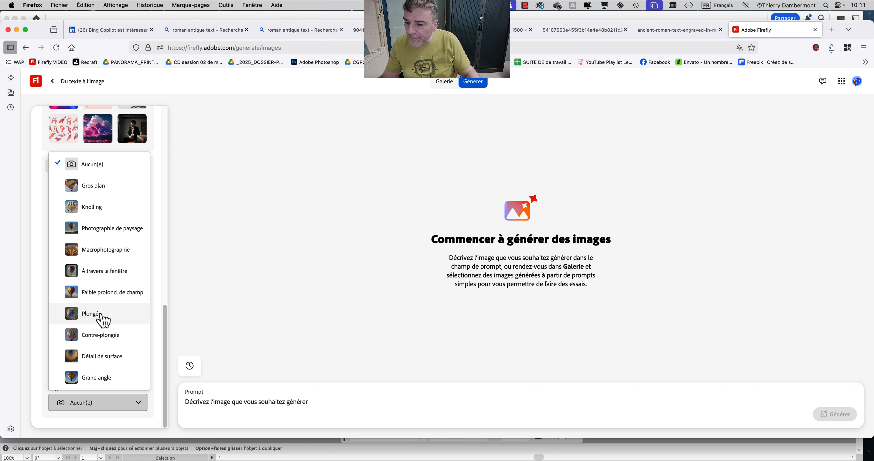
click(102, 321)
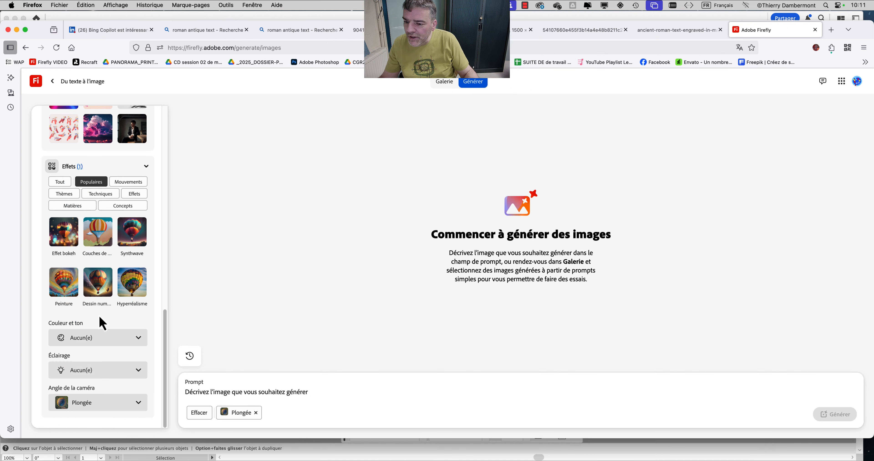
Step: Generate images from the prompt "drone view of buildings in a city"
click(228, 392)
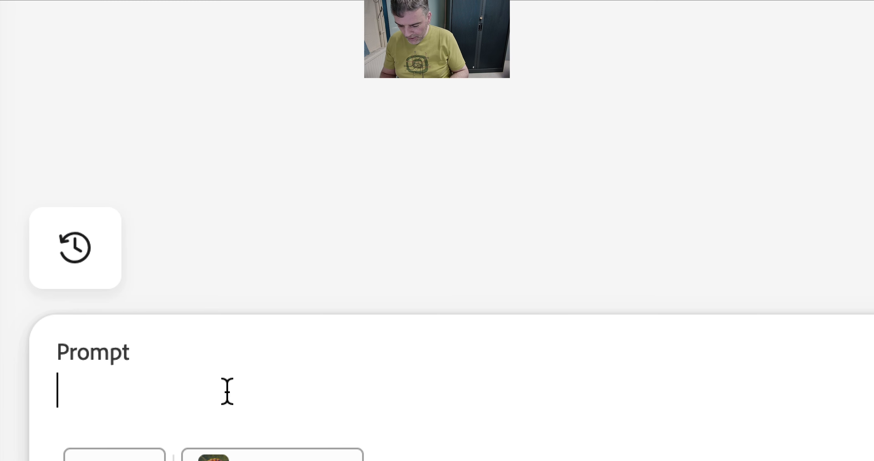
text(dr)
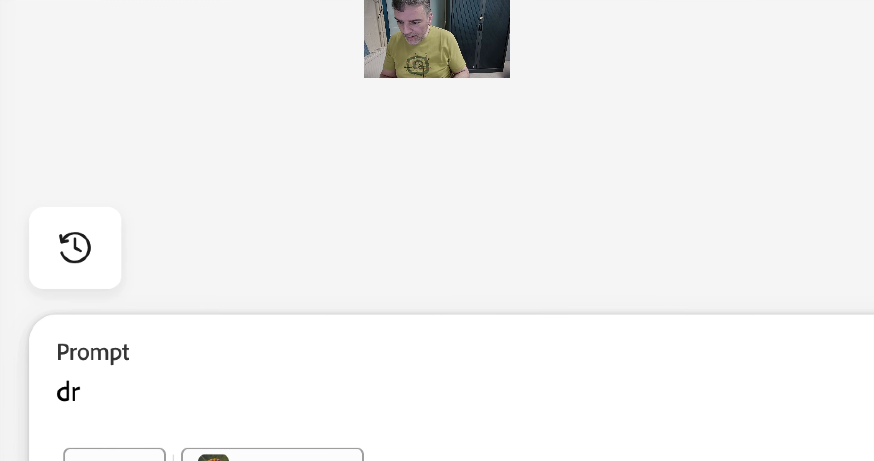
text(one vie)
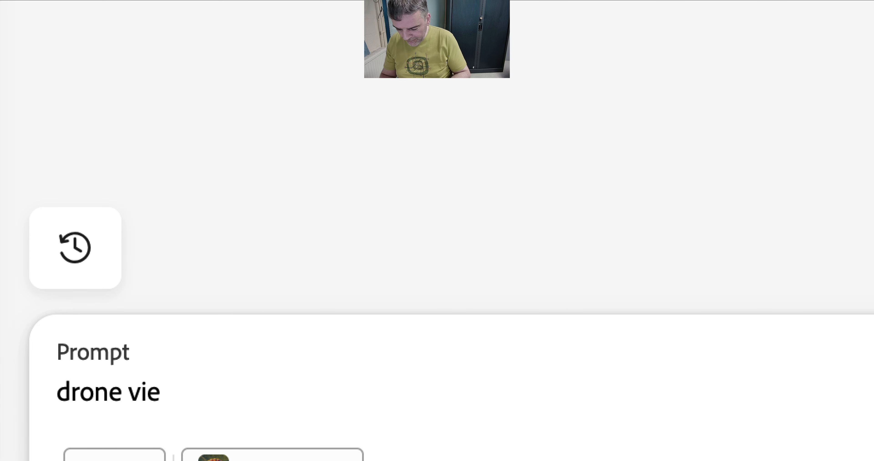
text(w of )
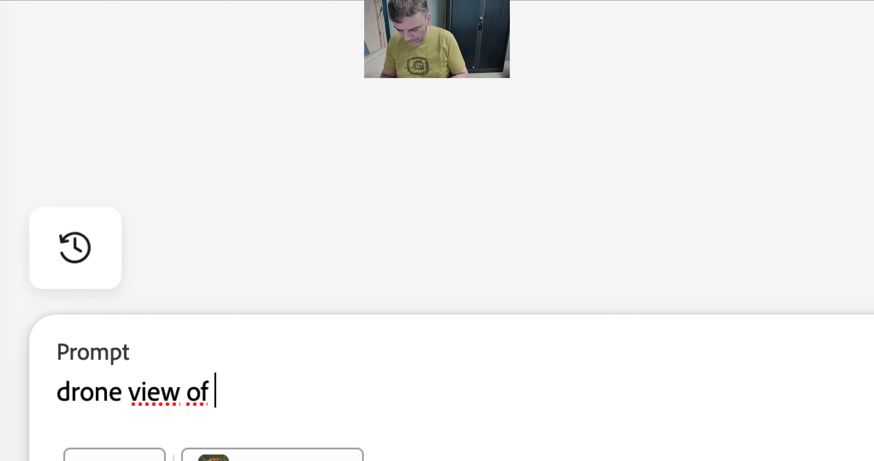
text(buildings i)
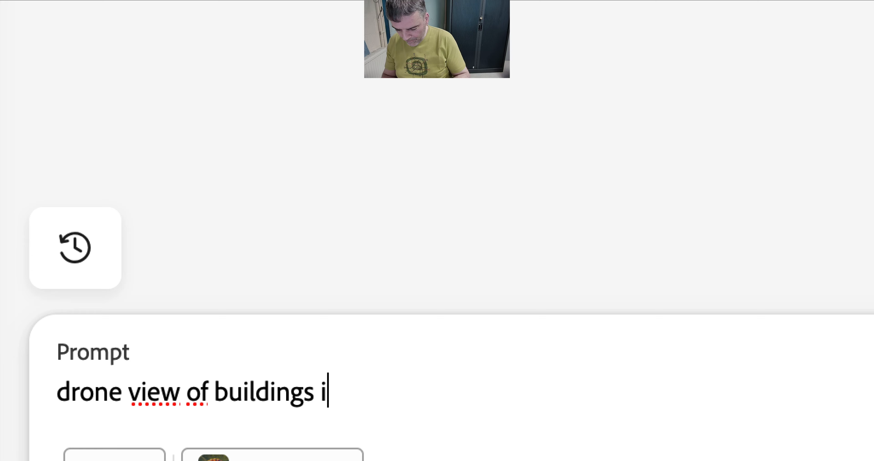
text(n a city)
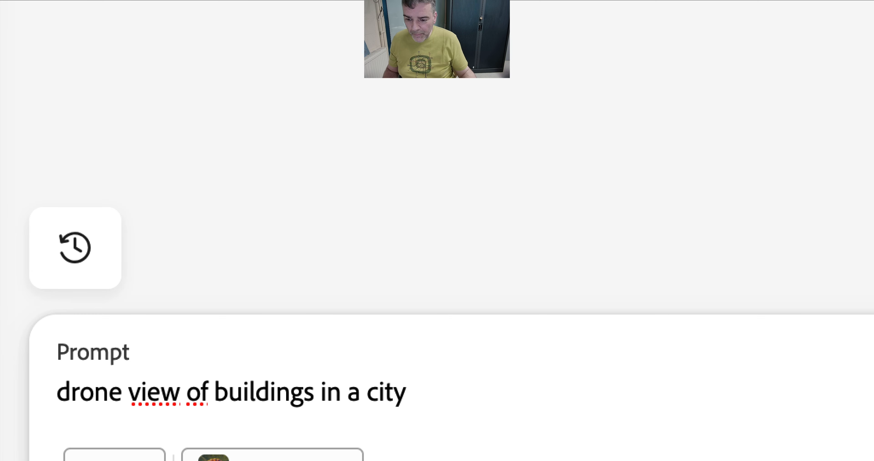
drag(420, 394, 14, 393)
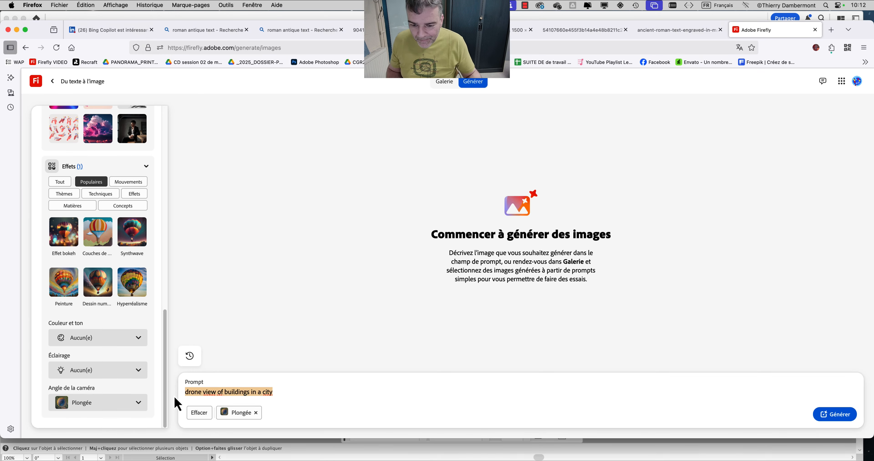
click(833, 414)
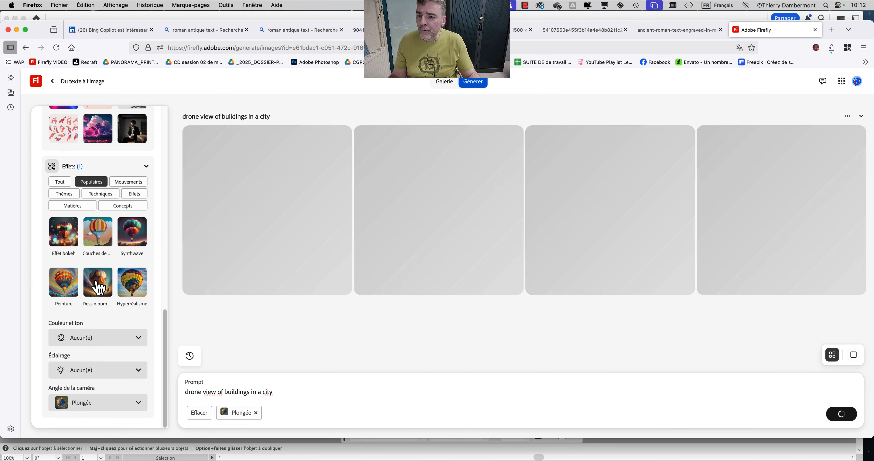
Step: Review the generated city images and check the available camera angle options without changing the current one
scroll(98, 286, up, 10)
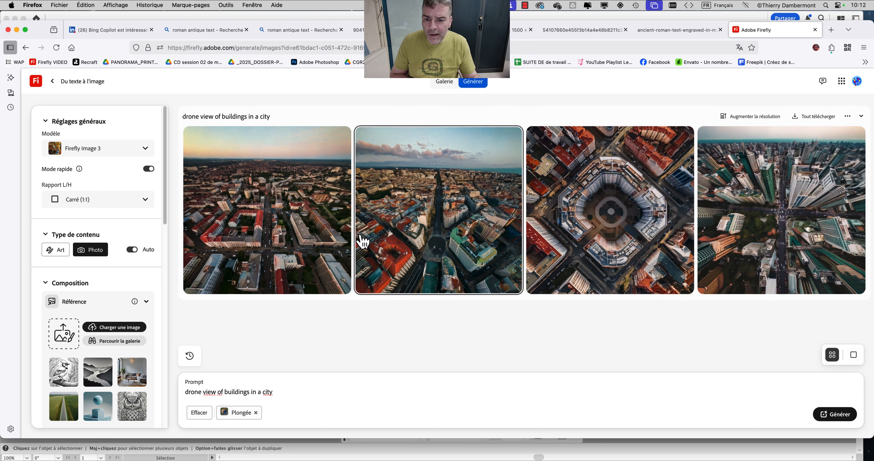
mouse_move(614, 228)
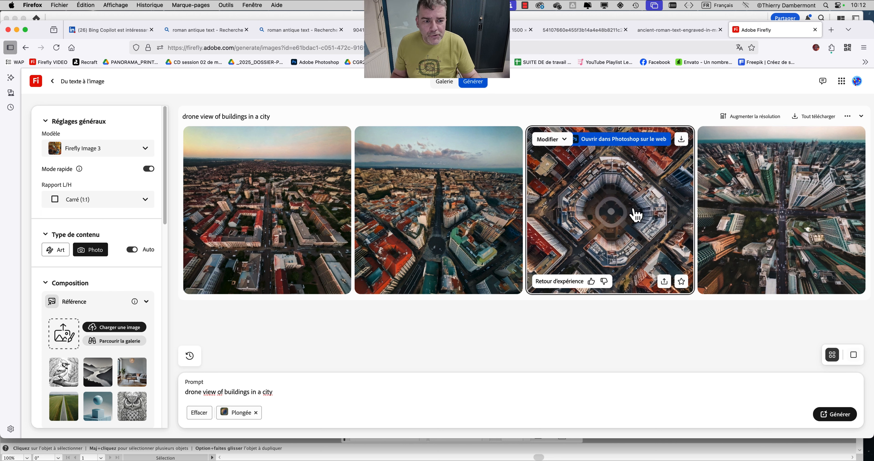
scroll(138, 368, down, 10)
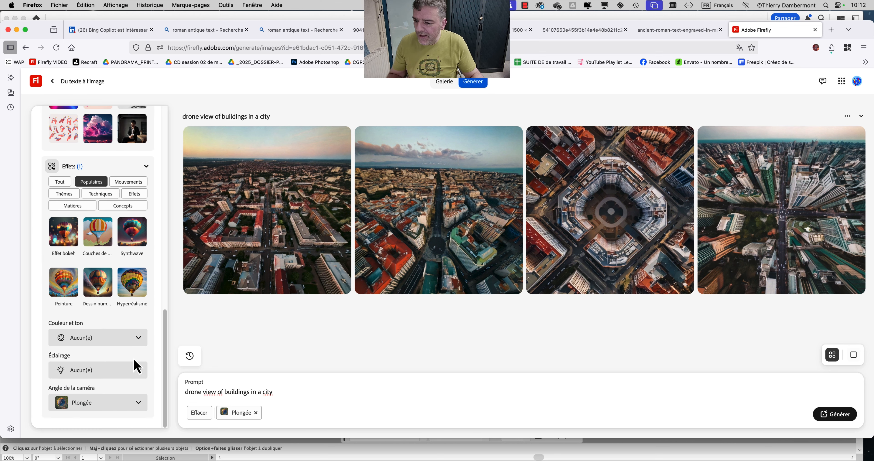
click(144, 407)
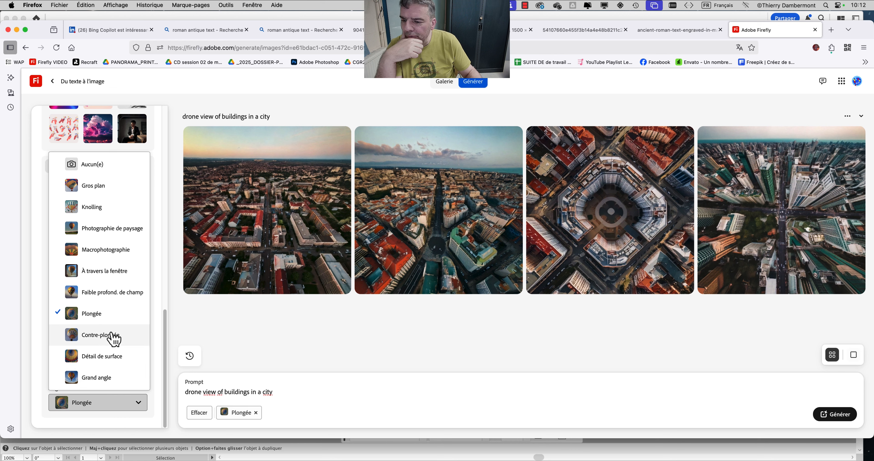
click(160, 273)
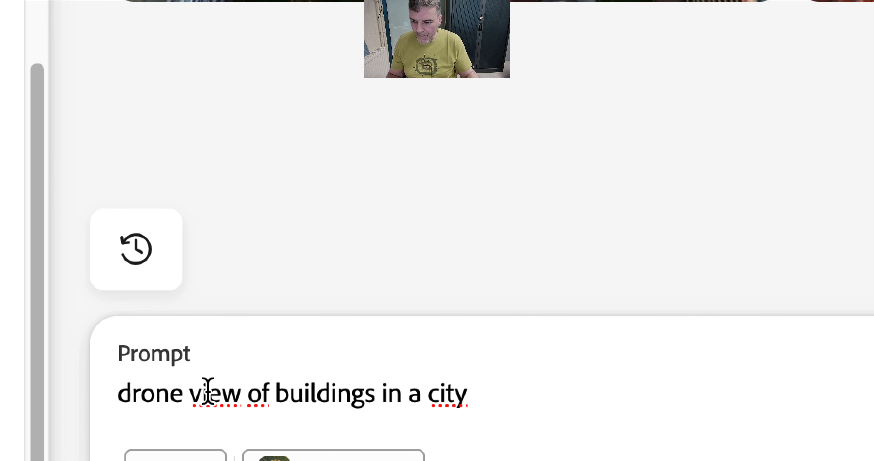
Step: Generate images from the prompt "vertical drone view of buildings in a city" with the aspect ratio set to Écran large (16:9)
click(123, 393)
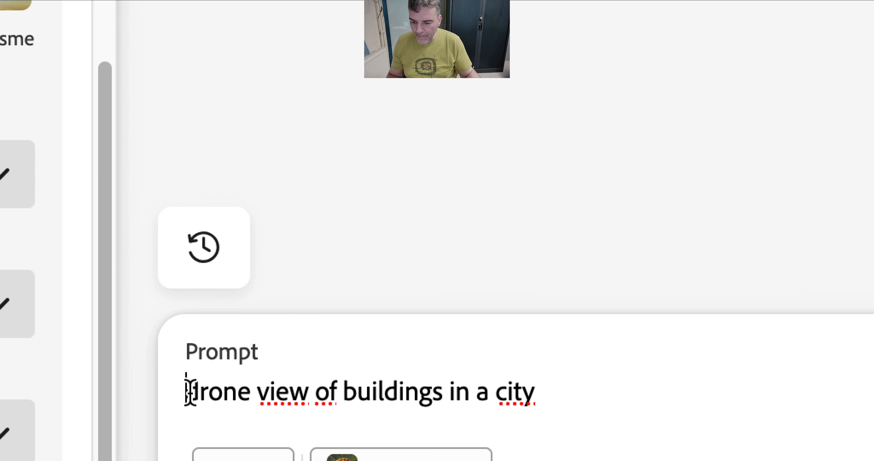
text(vertical)
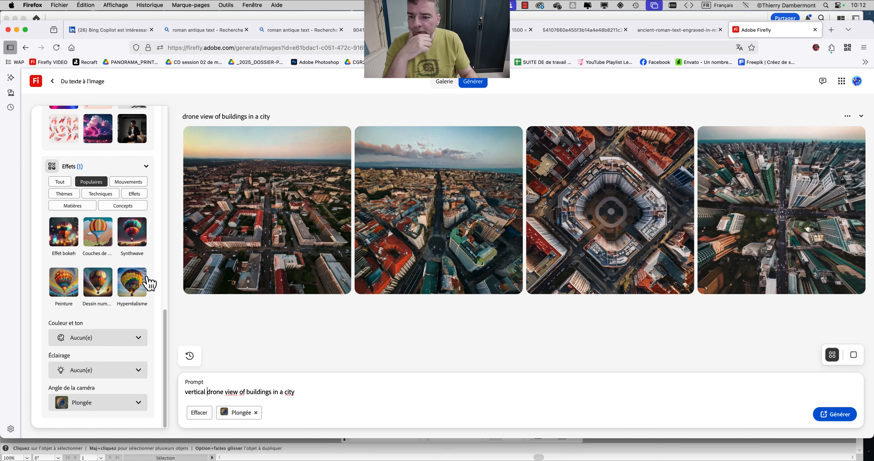
scroll(149, 284, up, 10)
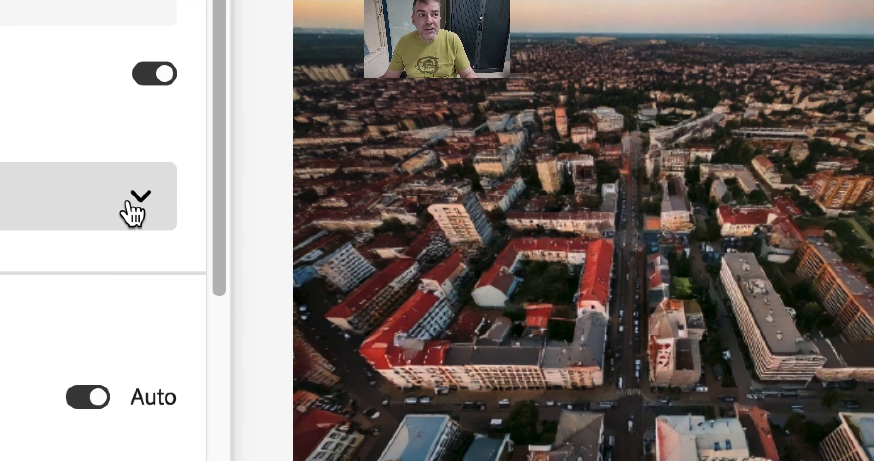
click(133, 211)
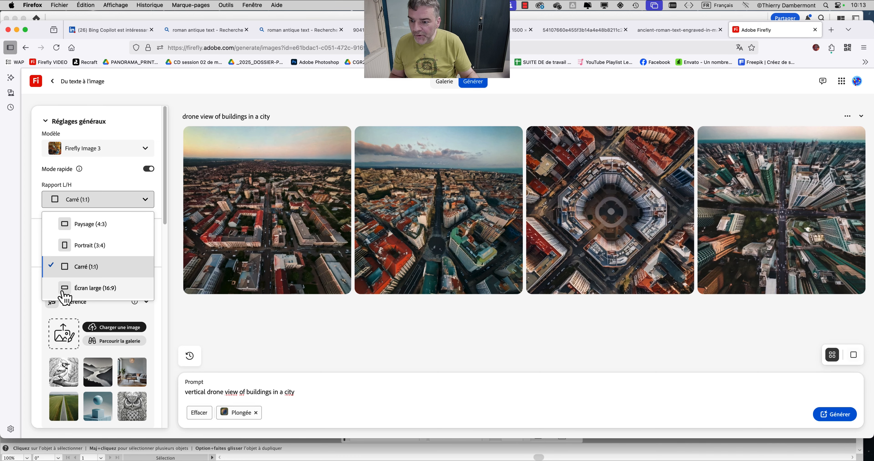
click(72, 294)
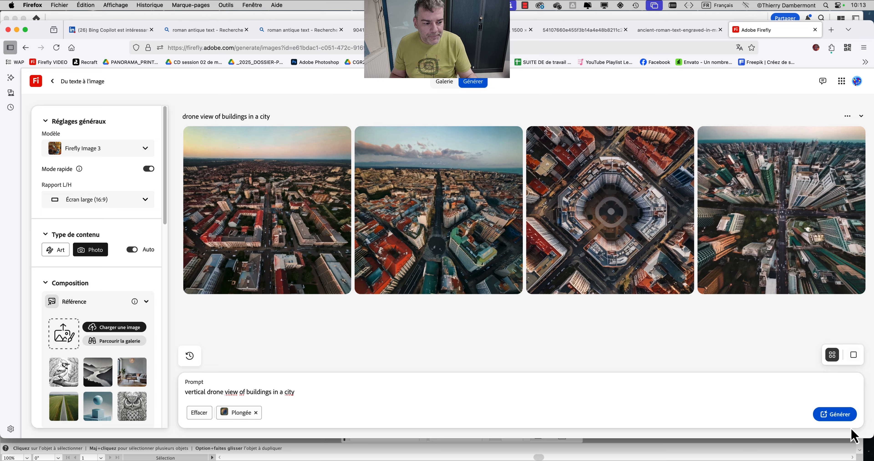
click(847, 420)
Step: Shorten the prompt to "buildings in a city" and generate a new set of images
mouse_move(509, 324)
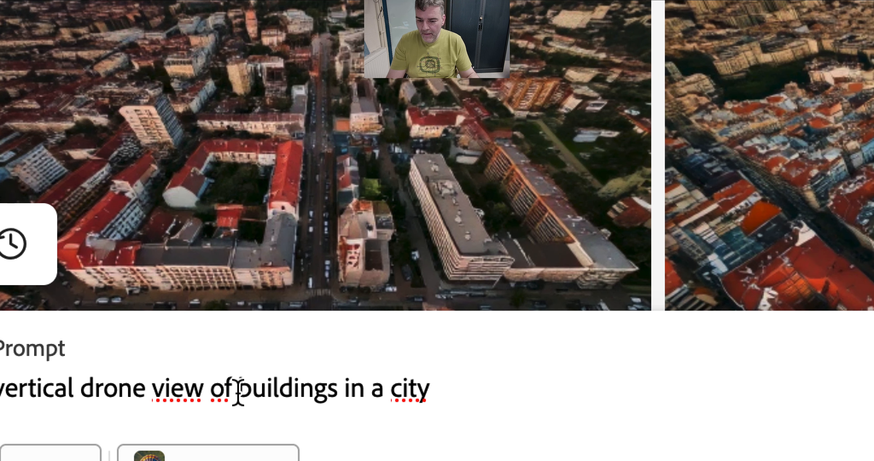
drag(238, 391, 83, 365)
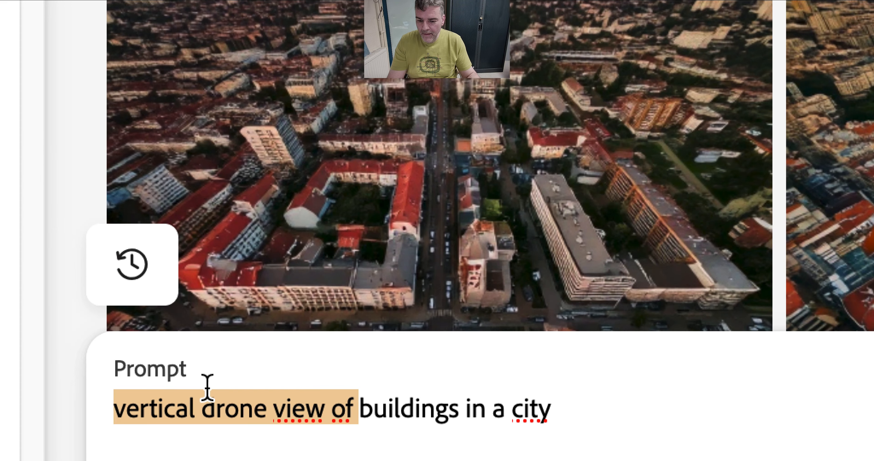
key(BackSpace)
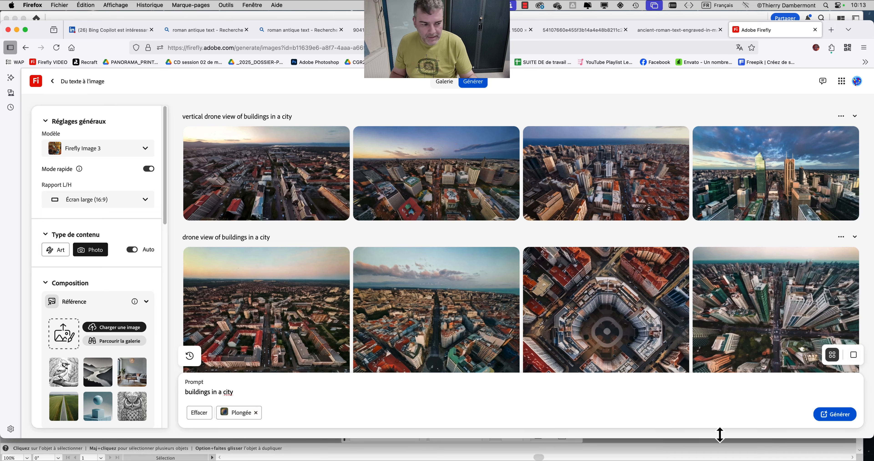
click(824, 418)
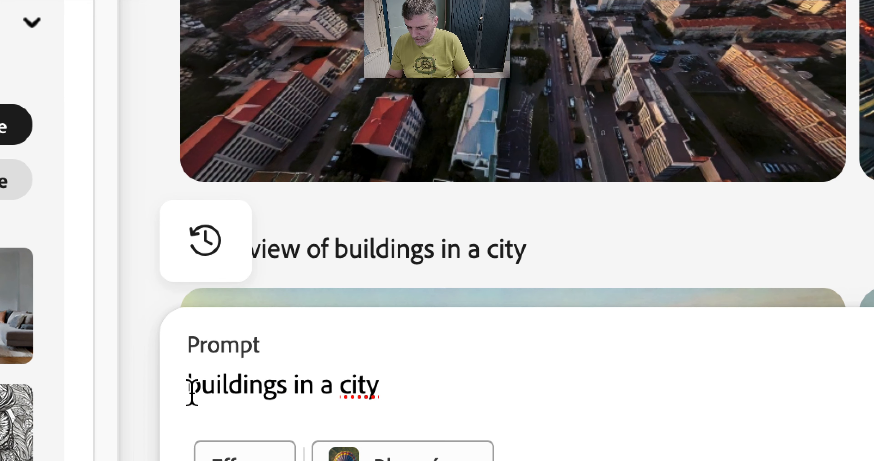
Step: Extend the prompt to "small buildings in a city" and generate another set of images
click(190, 386)
text(samll)
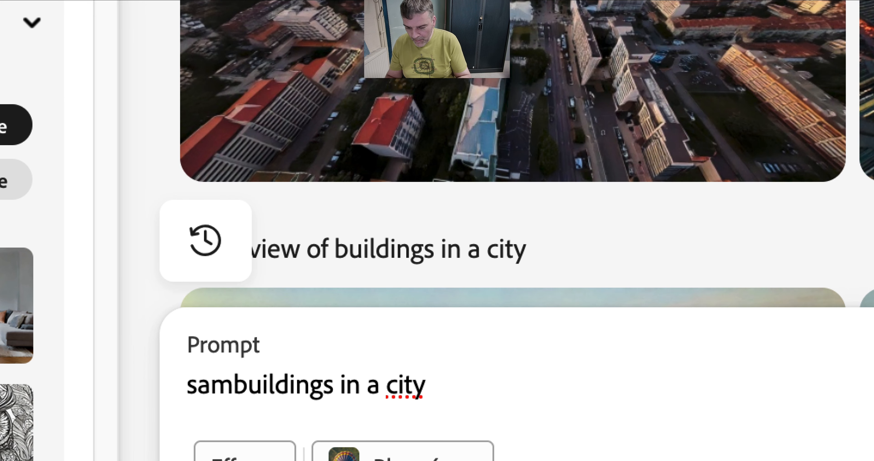
key(BackSpace)
key(BackSpace)
key(BackSpace)
key(BackSpace)
key(BackSpace)
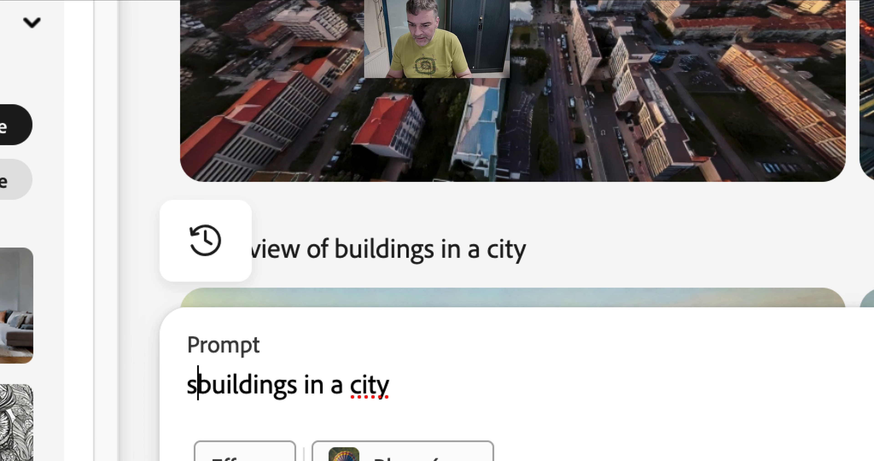
text(ma)
key(BackSpace)
key(BackSpace)
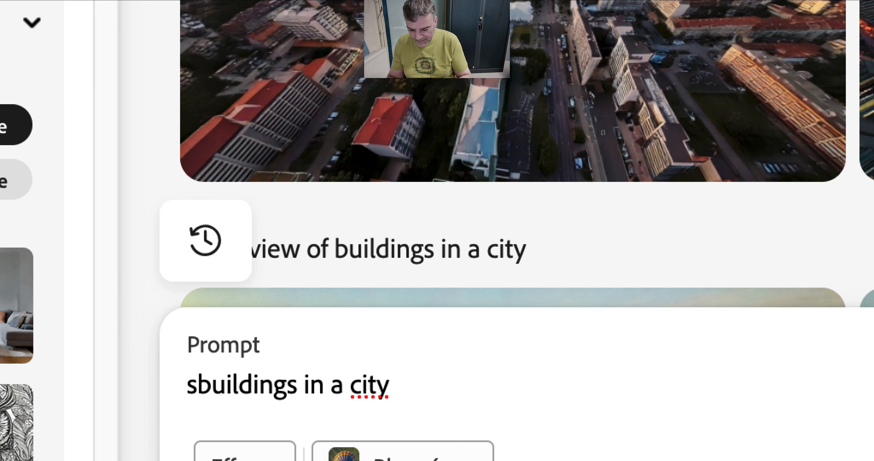
text(mall)
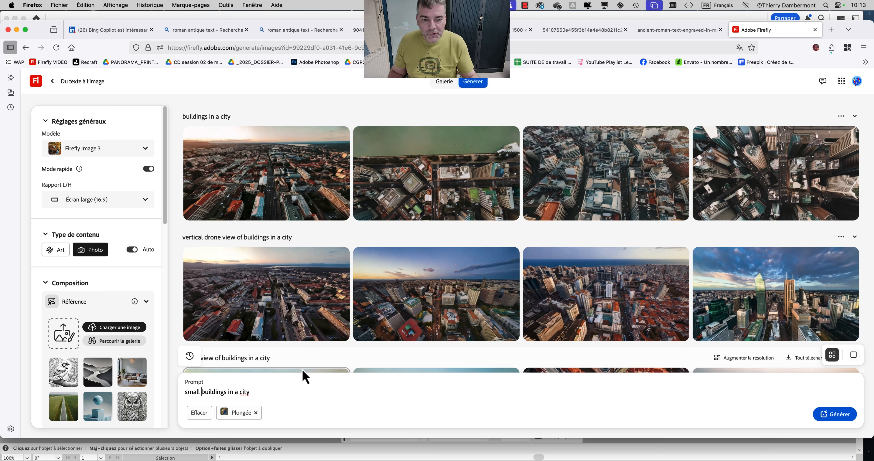
click(841, 414)
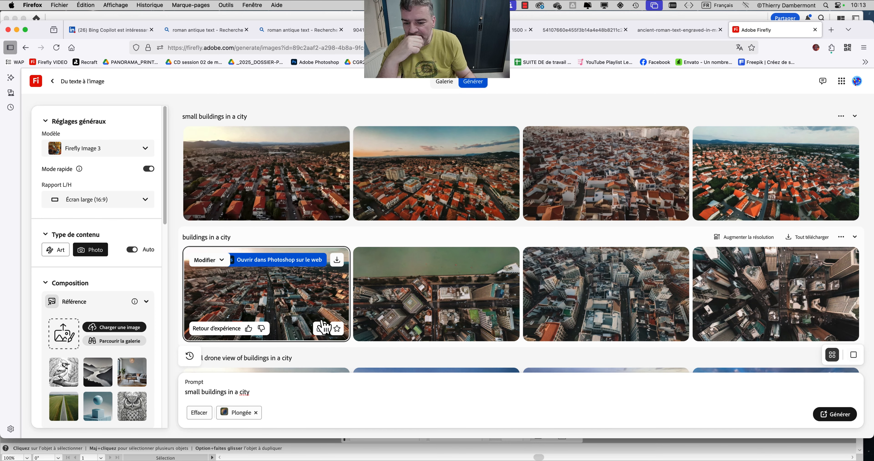
Step: Replace the whole prompt with "city view from above" and generate images from it
drag(257, 393, 192, 393)
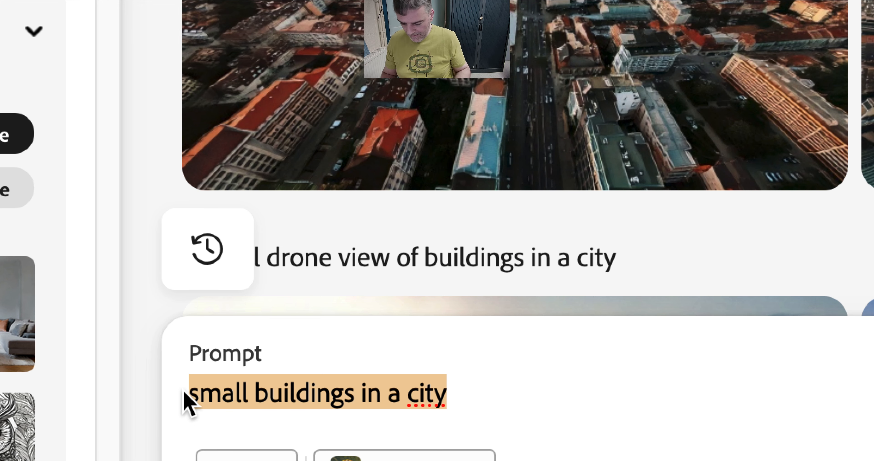
text(city)
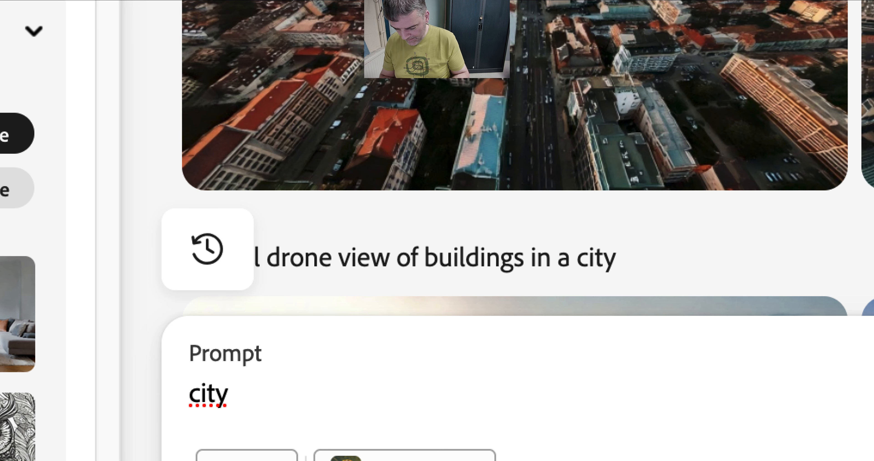
text( view from)
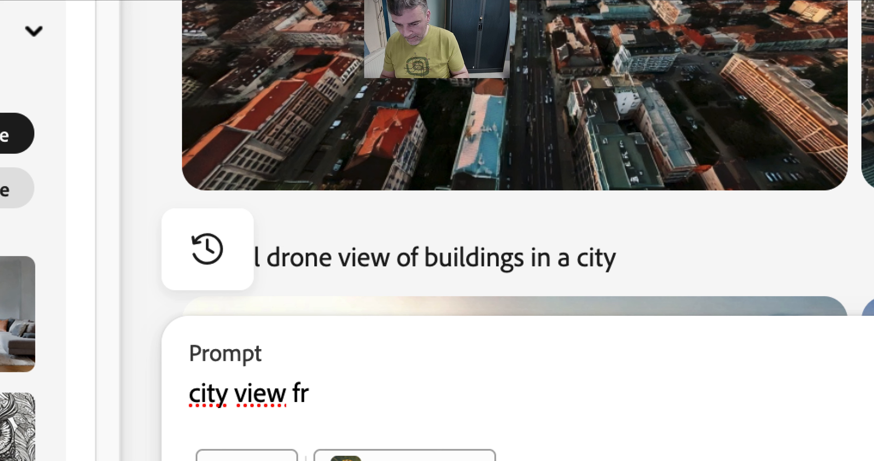
text( above)
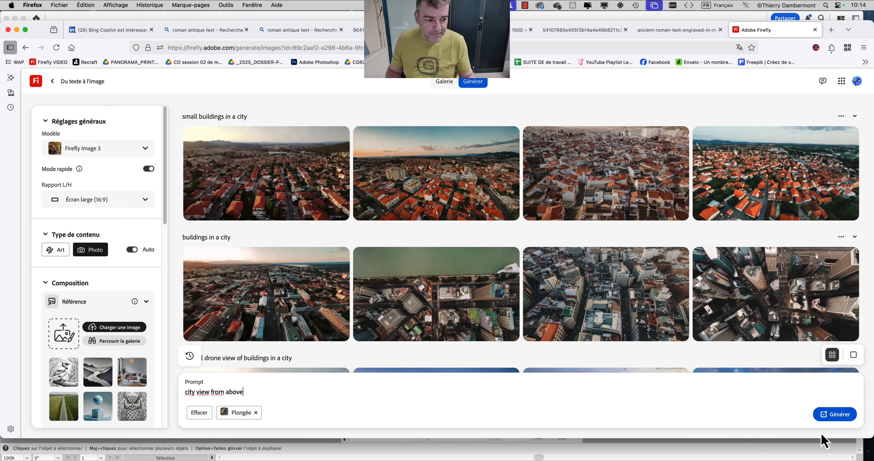
click(836, 414)
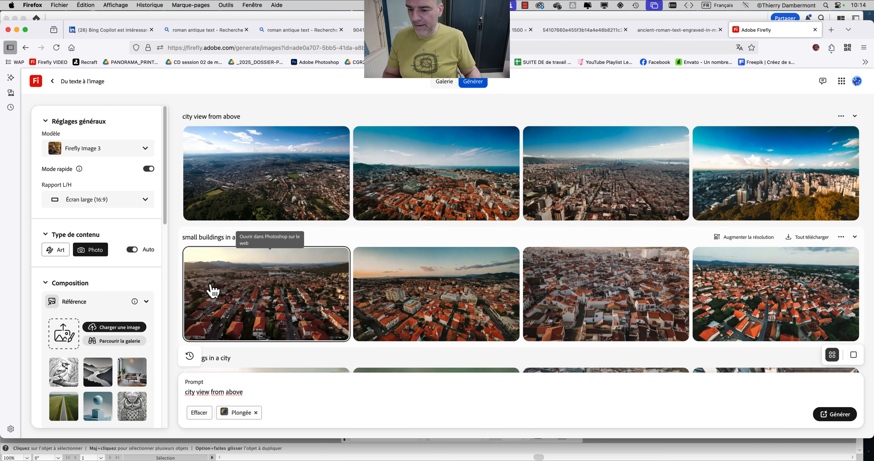
Step: Set the camera angle to Aucun(e) and generate the "city view from above" prompt again
scroll(164, 407, down, 15)
click(134, 405)
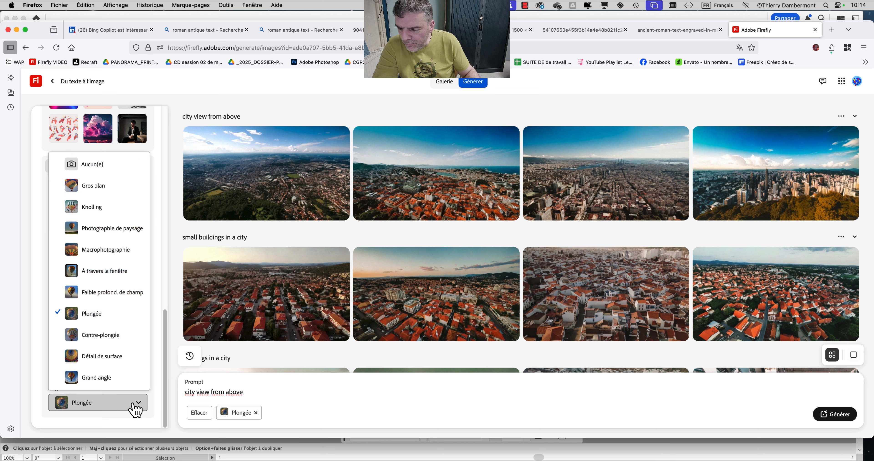
click(103, 165)
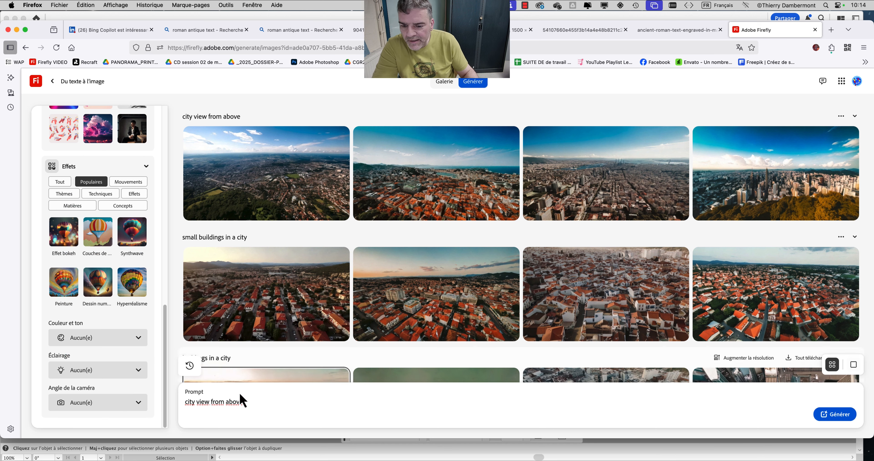
click(300, 416)
click(833, 417)
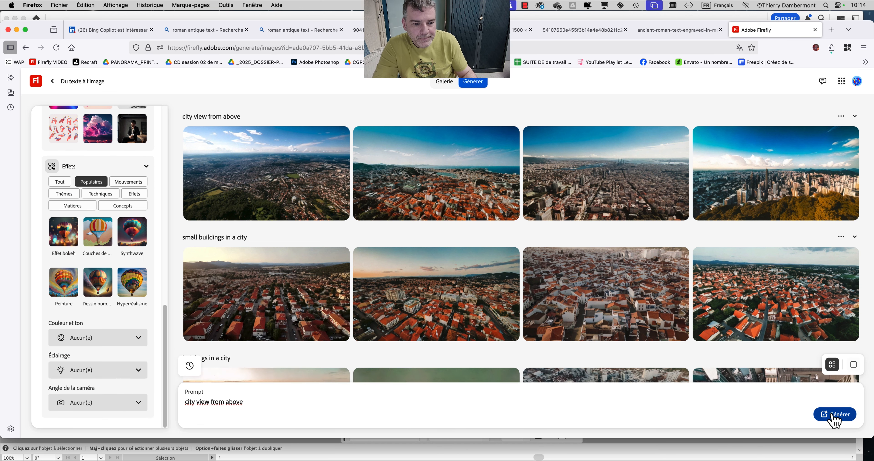
Step: Change the prompt to "aerial view of small buildings" and generate a new set of images
mouse_move(307, 389)
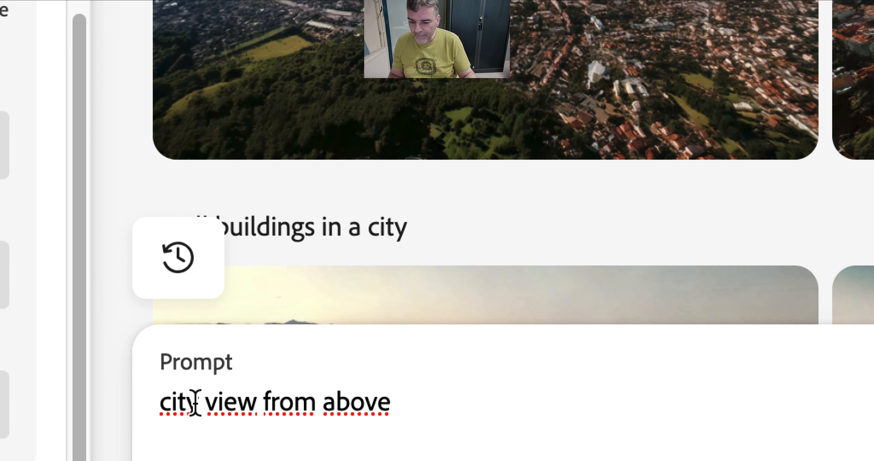
double_click(166, 394)
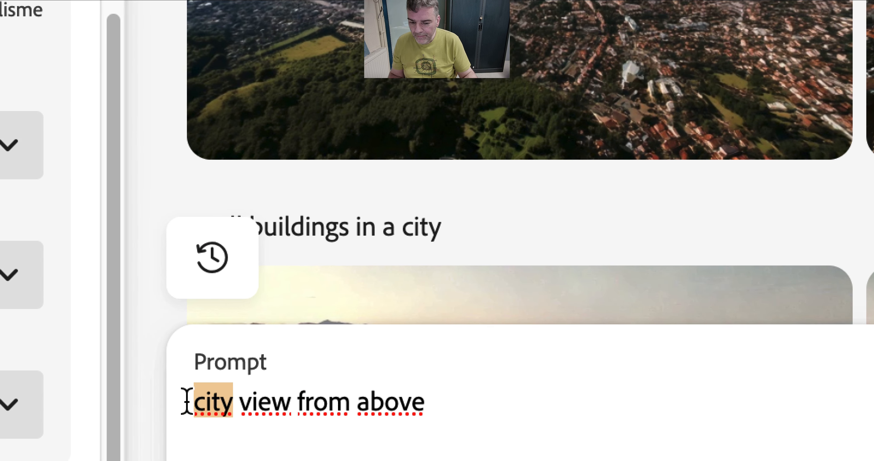
text(aerial)
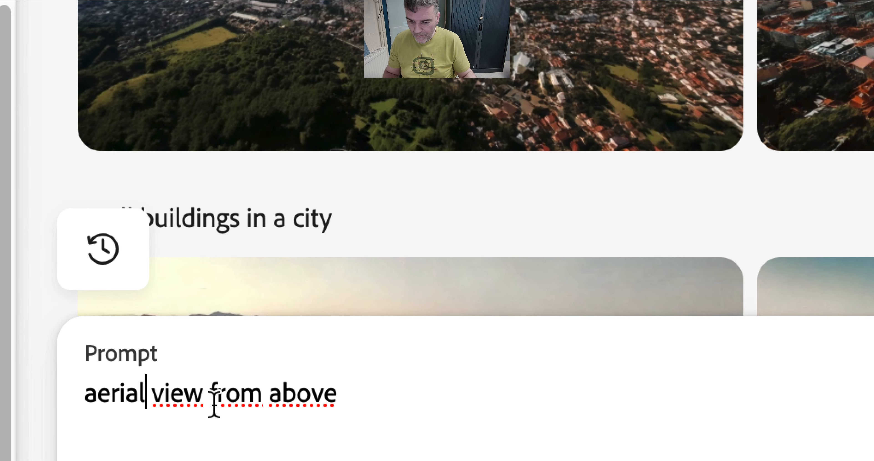
drag(321, 416, 425, 416)
drag(235, 407, 285, 405)
text(o)
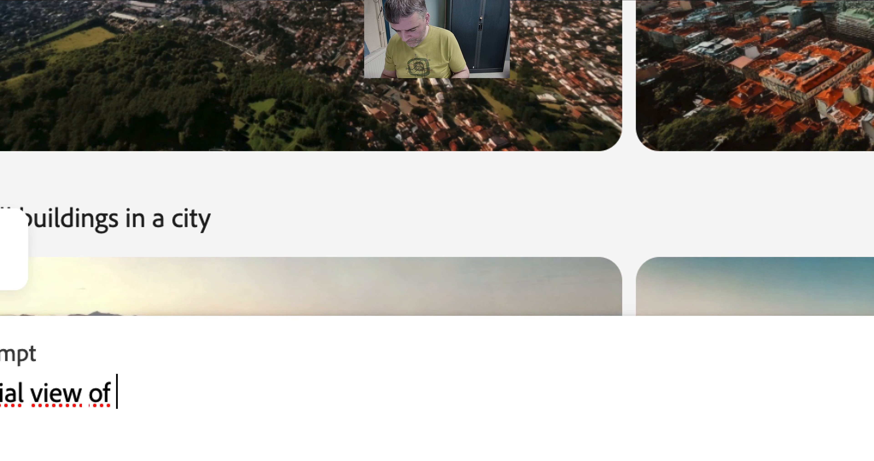
text(f small buildi)
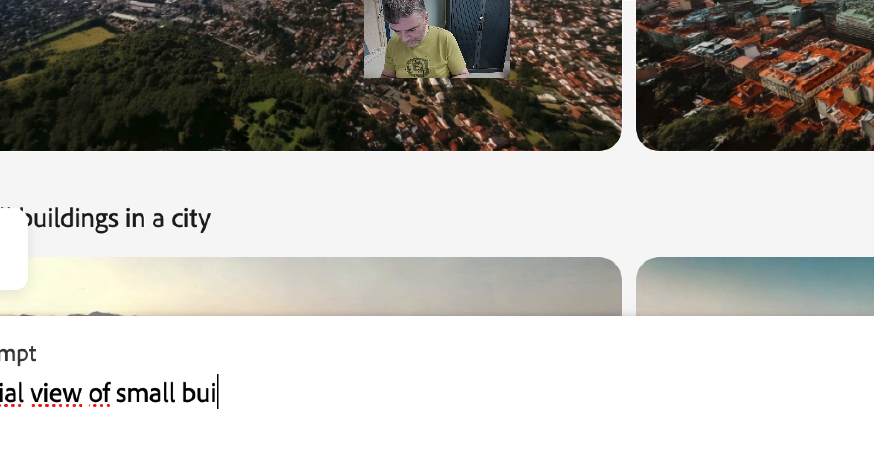
text(ngs)
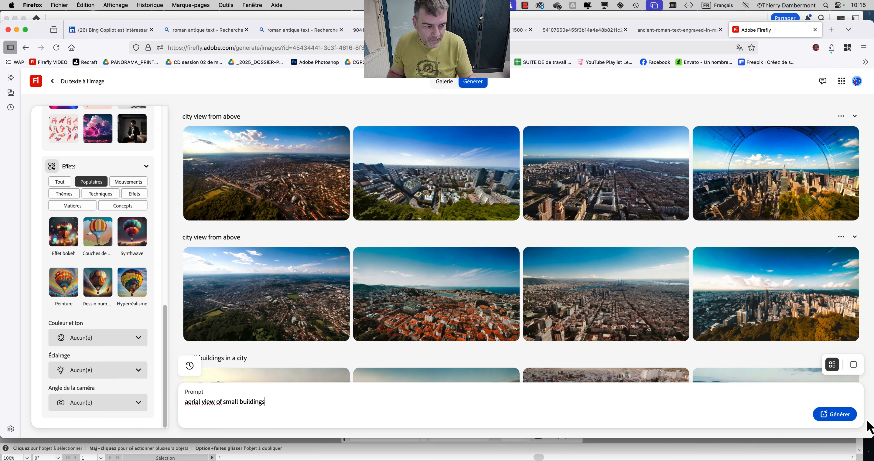
click(832, 418)
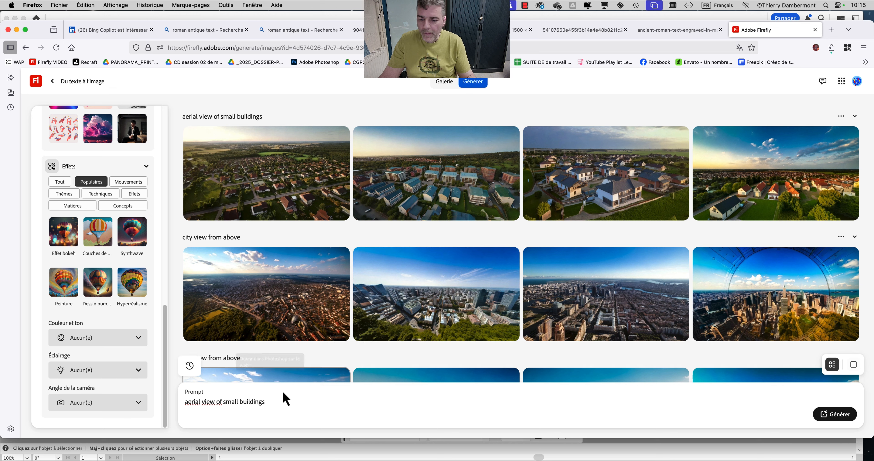
Step: Append "from above" to the prompt "aerial view of small buildings" and generate images from it
click(276, 401)
text(from above)
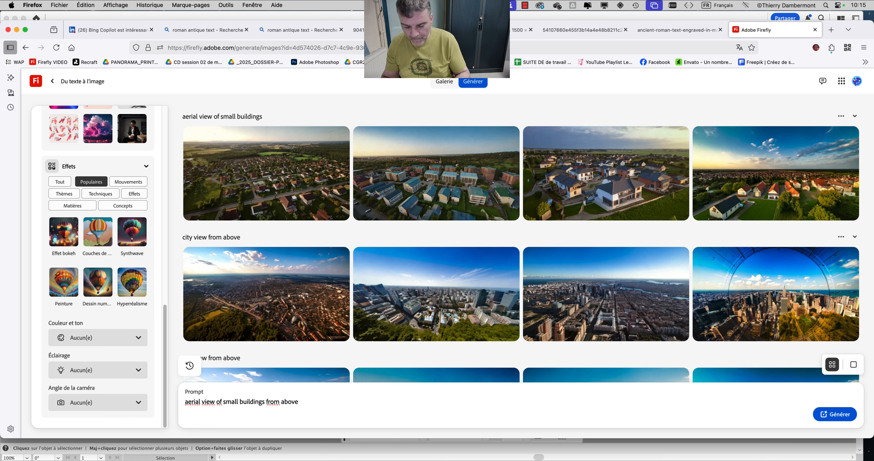
key(Return)
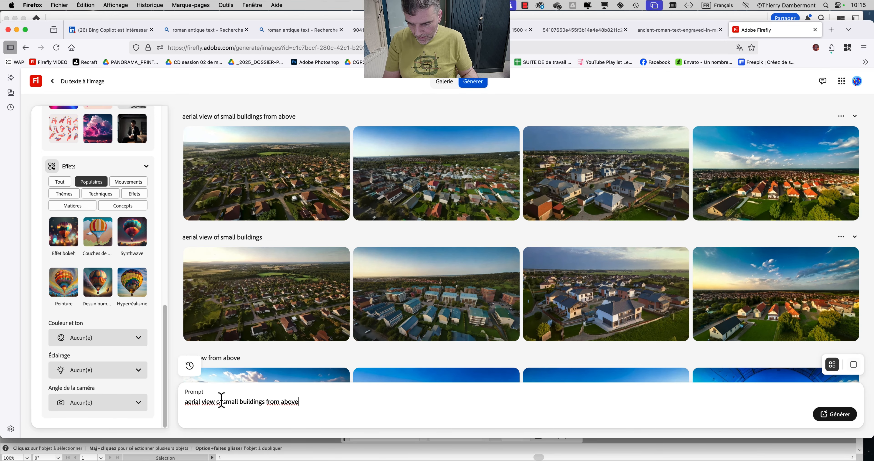
Step: Replace "small buildings" in the prompt with "a city drone view" and generate another set of images
drag(223, 402, 261, 403)
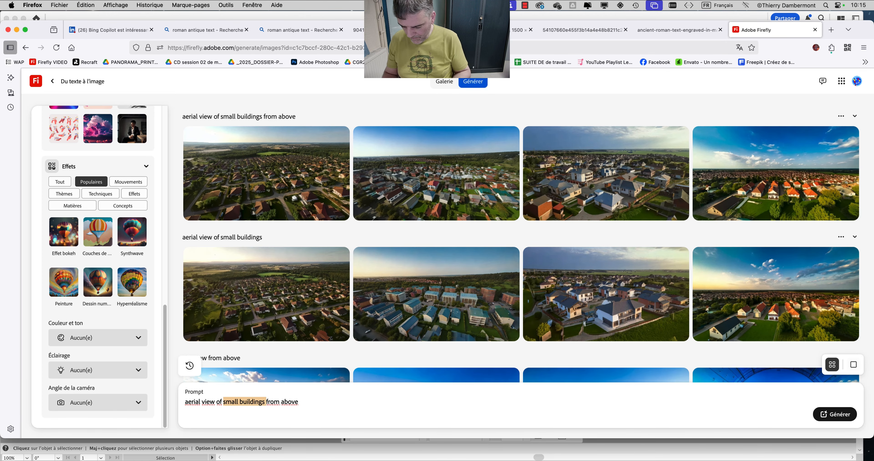
text(a city)
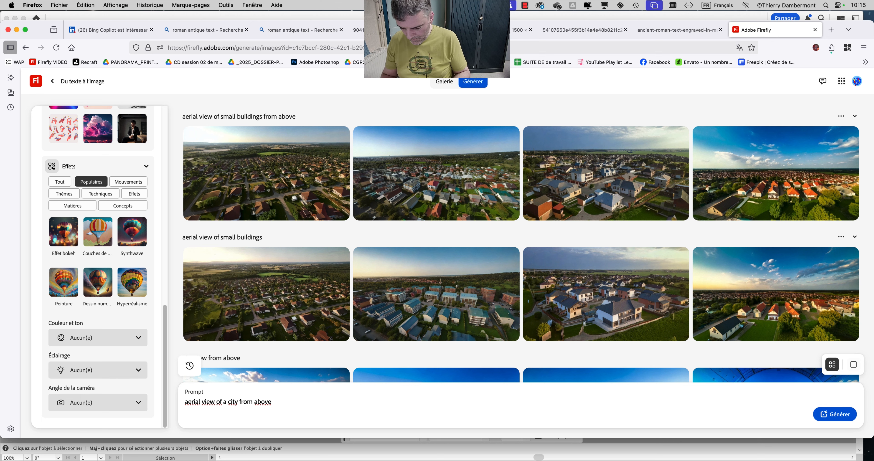
text( drone vi)
text(ew)
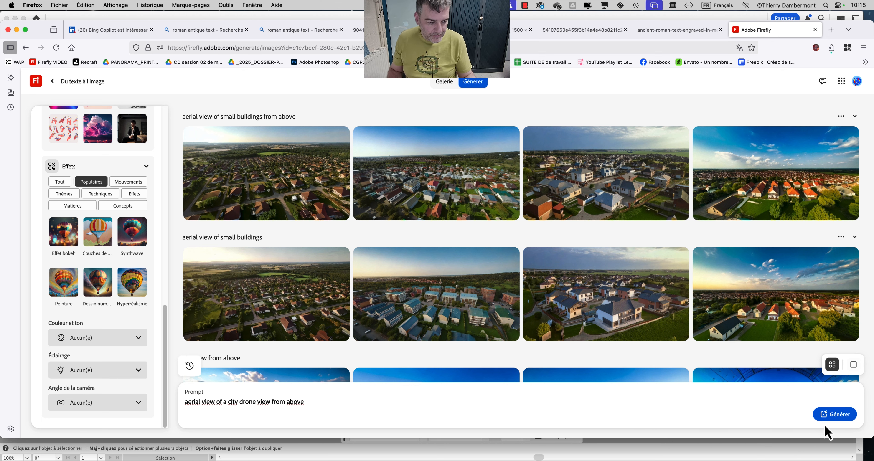
click(834, 415)
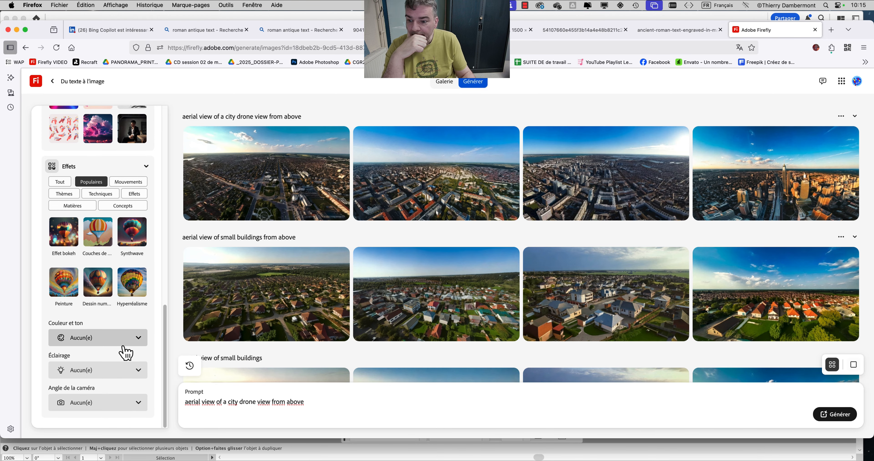
Step: Set the camera angle to Plongée and generate the "aerial view of a city drone view from above" prompt again
click(141, 406)
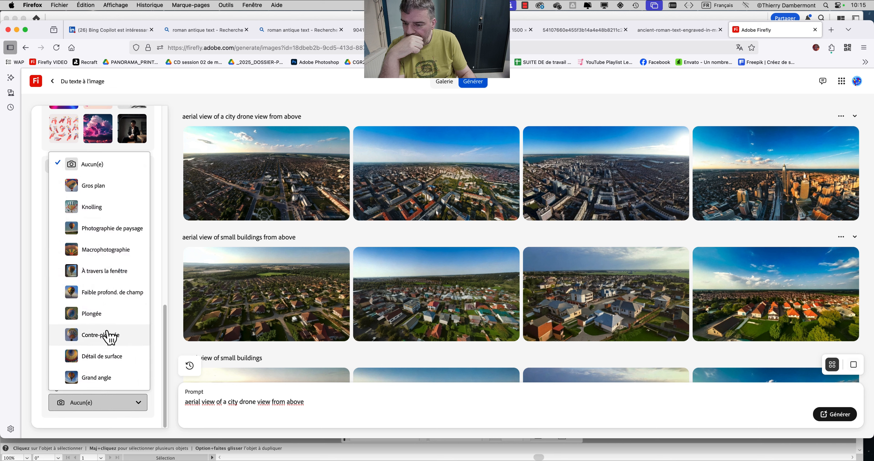
click(104, 315)
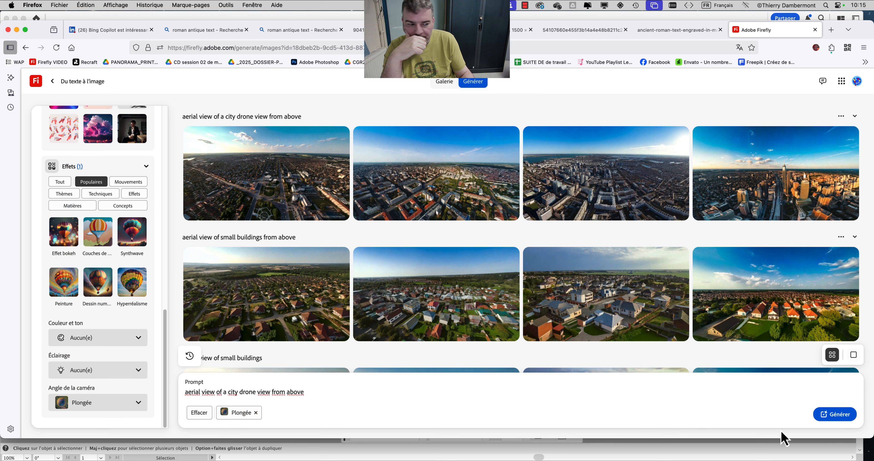
click(835, 414)
Step: Replace the whole prompt with "je voudrais une vue aérienne centrée sur les toits des bâtiments de la ville"
mouse_move(404, 293)
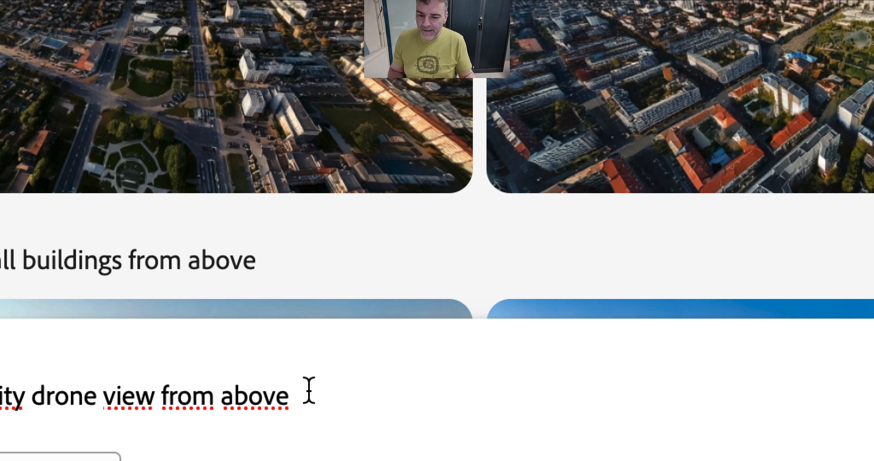
drag(308, 390, 0, 397)
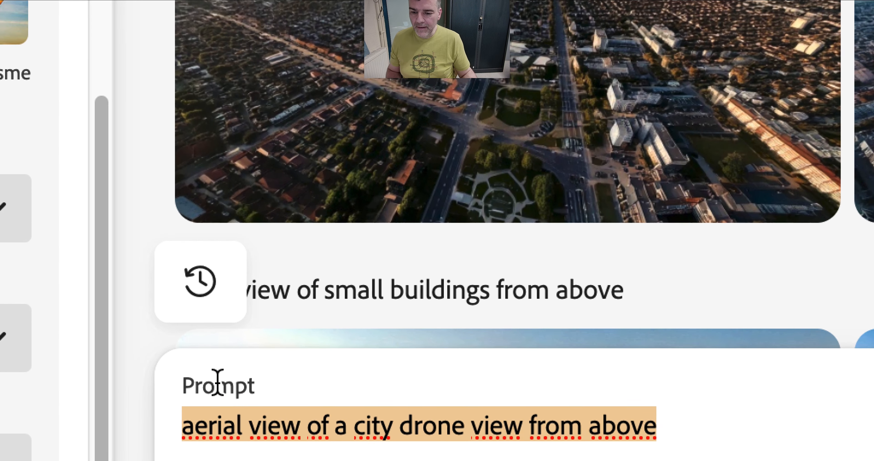
text(je v)
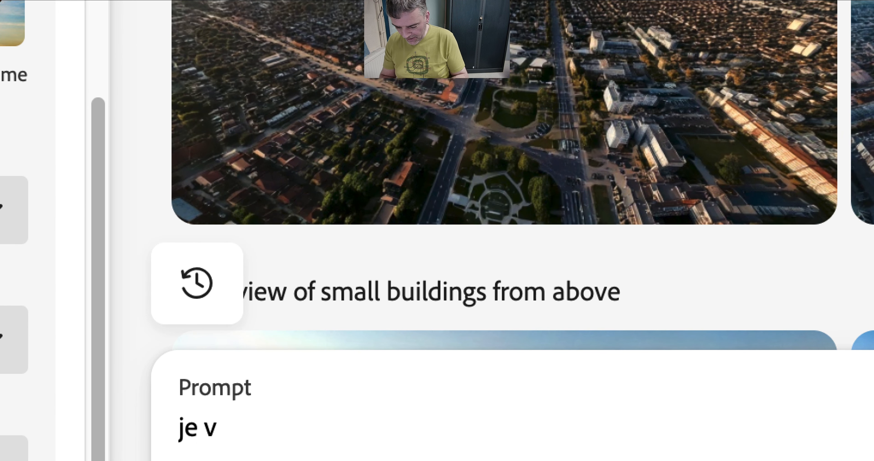
text(oudrais)
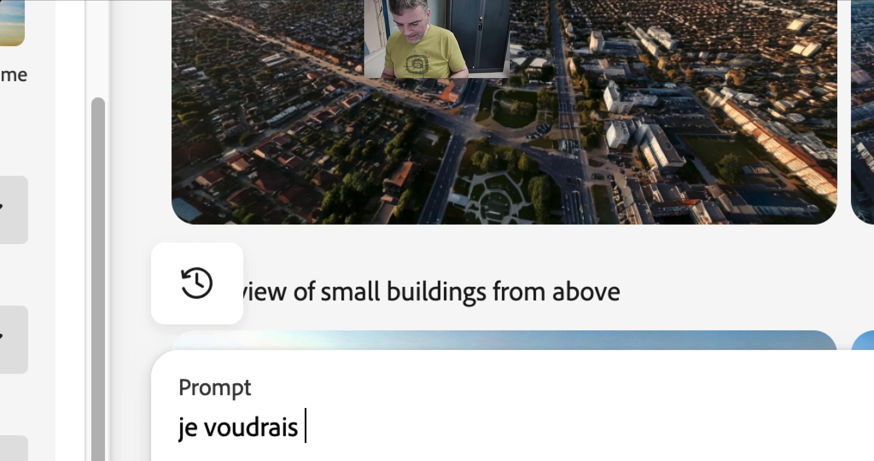
text( une vue aér)
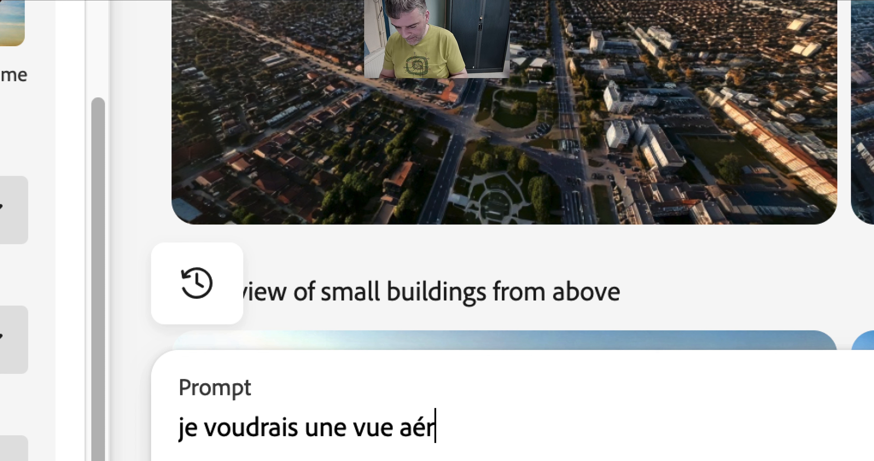
text(ienne centrée)
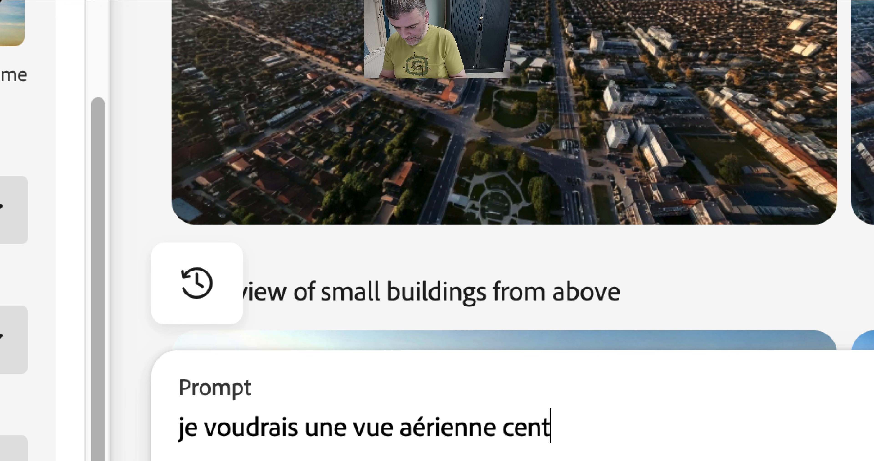
text( sur les toits)
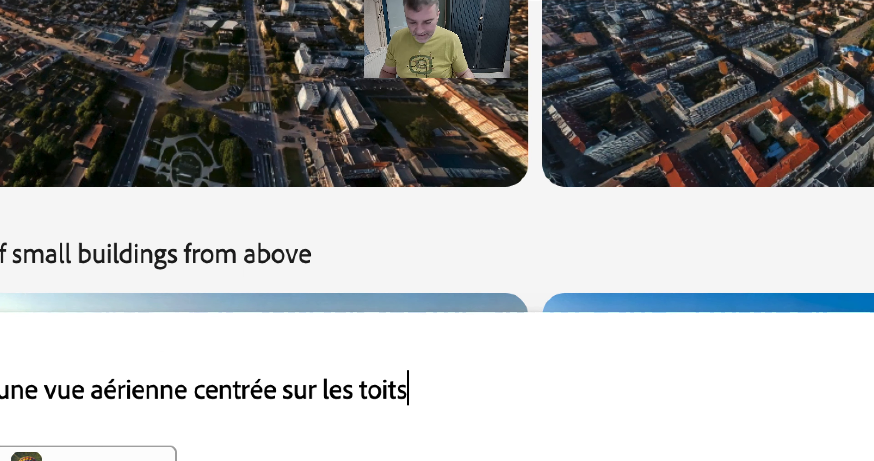
text( des bâtio)
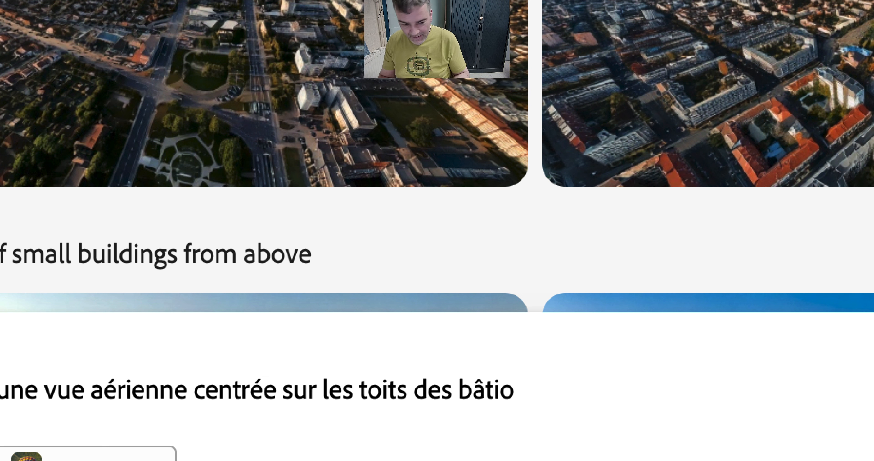
key(BackSpace)
text(ments de )
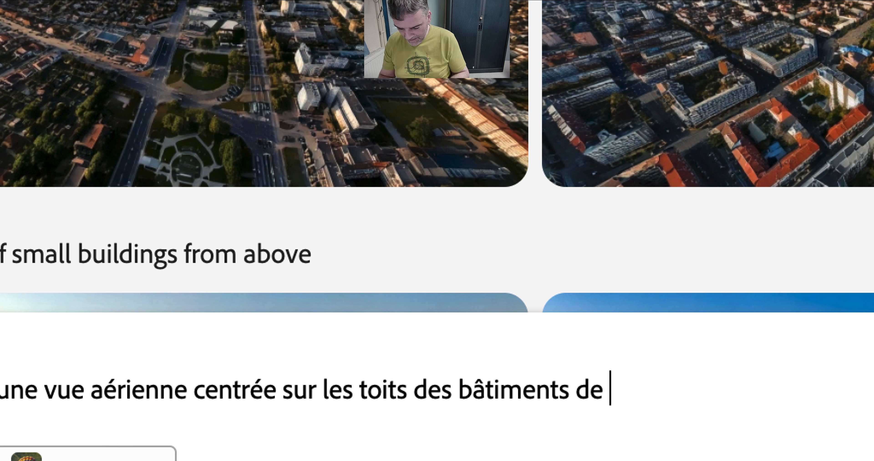
text(la ville)
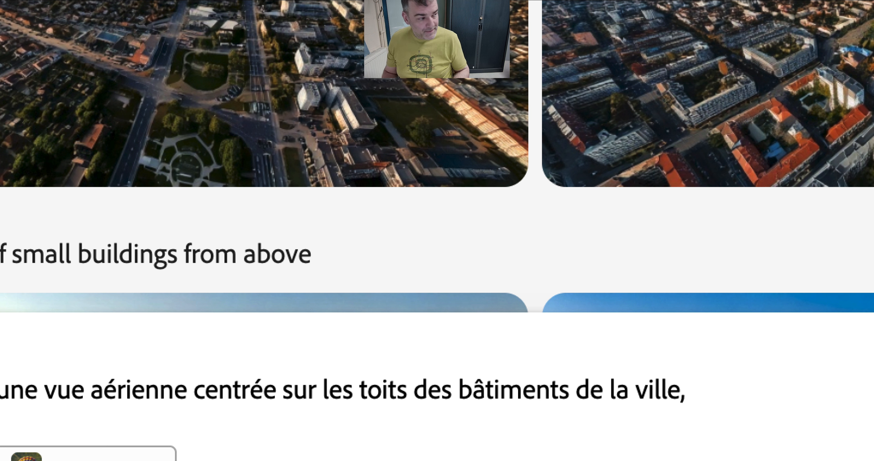
Step: Extend the French prompt with ", sans angle de côté, juste les toits visibles du dessus"
text(, sans a)
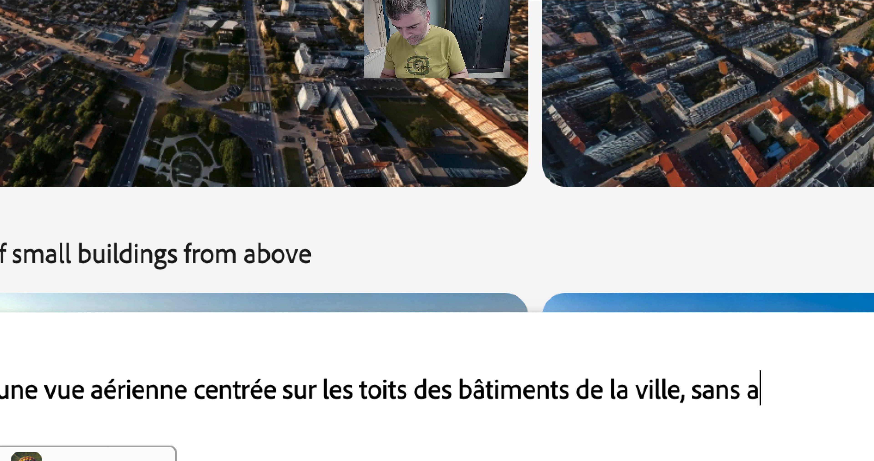
text(ngle de côt)
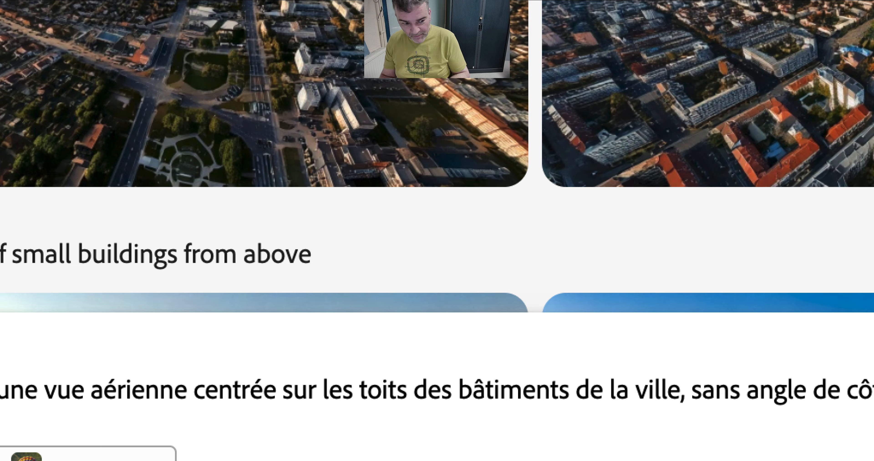
text(é,)
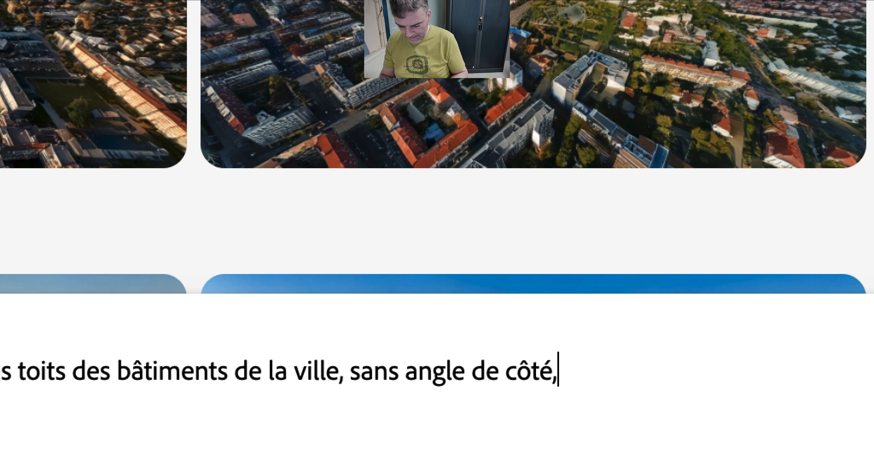
text( juste les to)
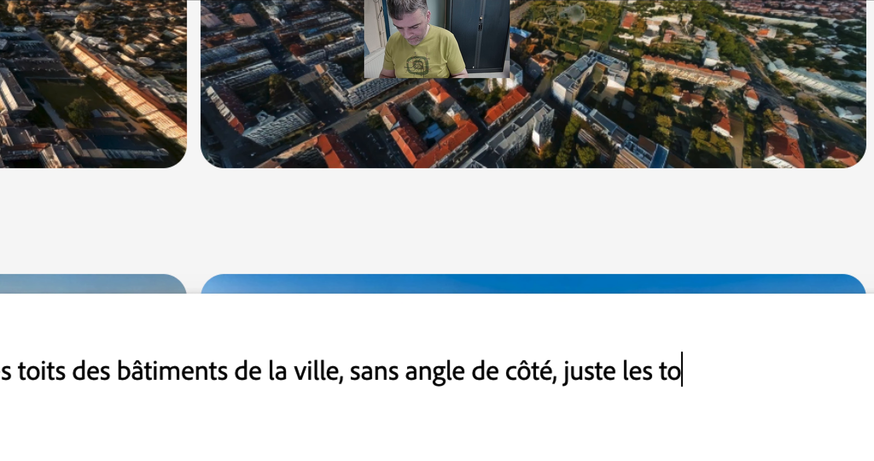
text(its visibles d)
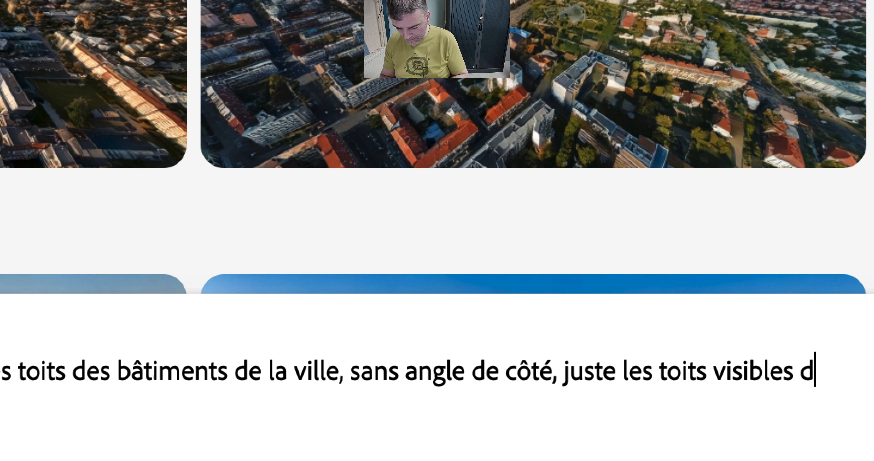
text(u des)
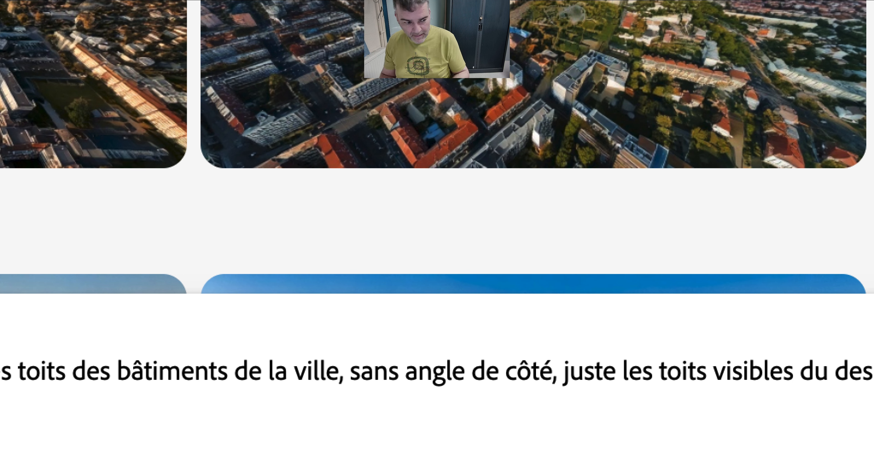
text(sus)
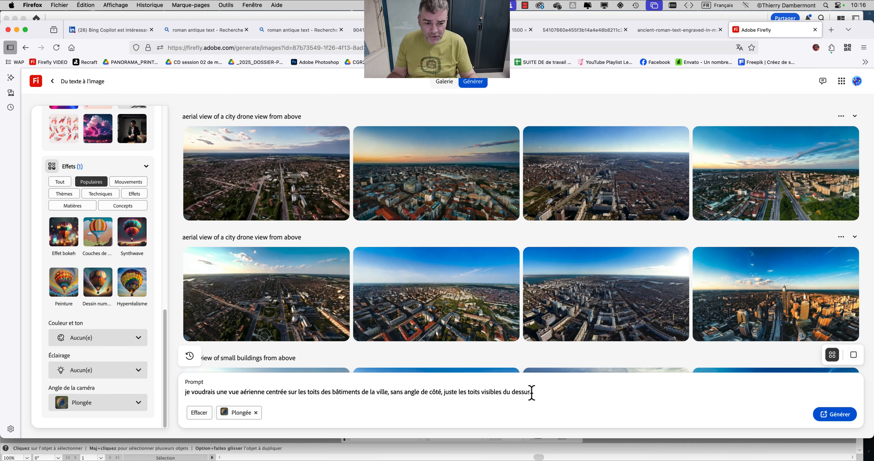
Step: Select the full French prompt text and generate images from it with the Plongée camera angle
drag(532, 393, 182, 392)
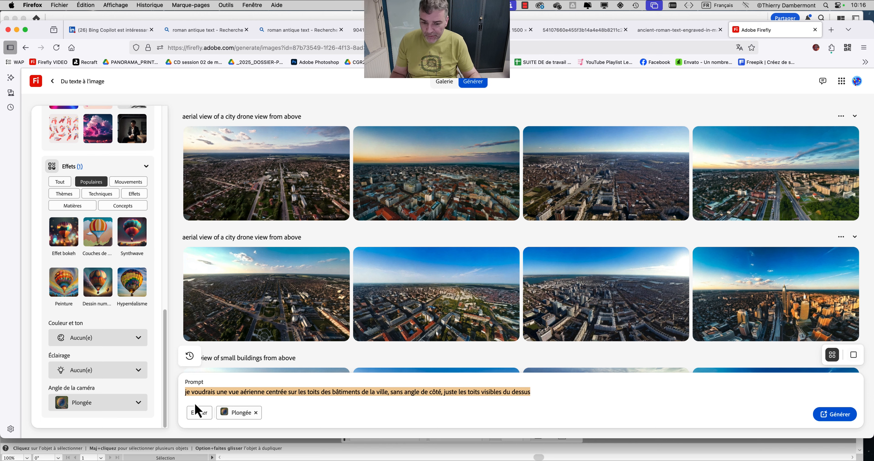
click(842, 414)
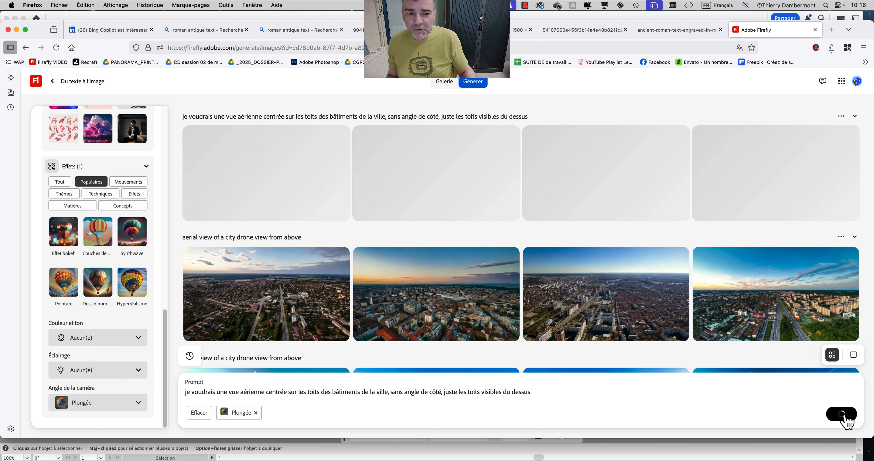
Step: Switch to Finder and open the SEM2 - LUNDI folder inside Desktop-2022 in a new window
key(super+Tab)
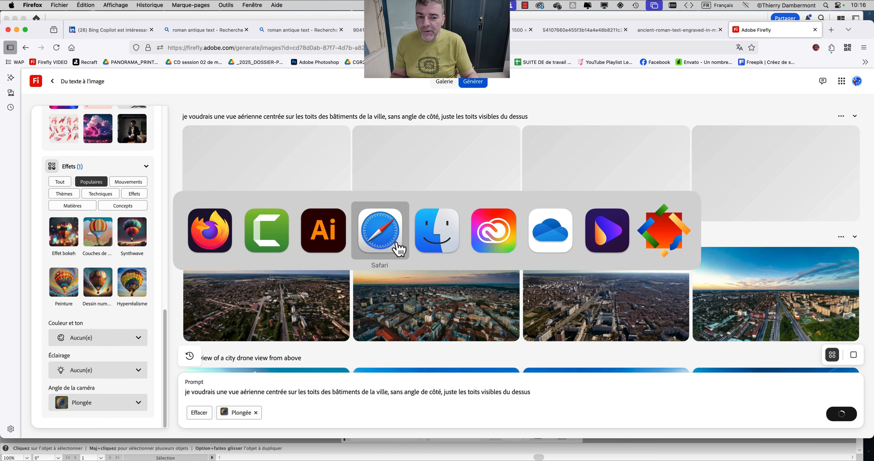
click(429, 248)
click(57, 5)
click(62, 16)
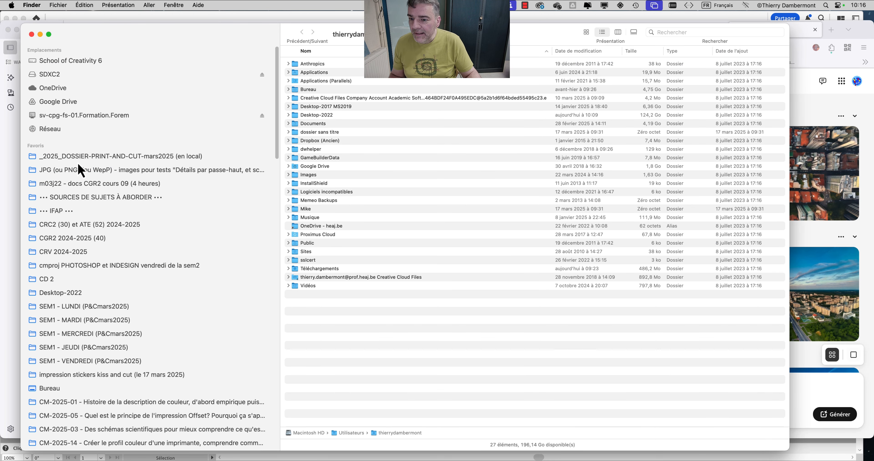
click(80, 157)
double_click(315, 107)
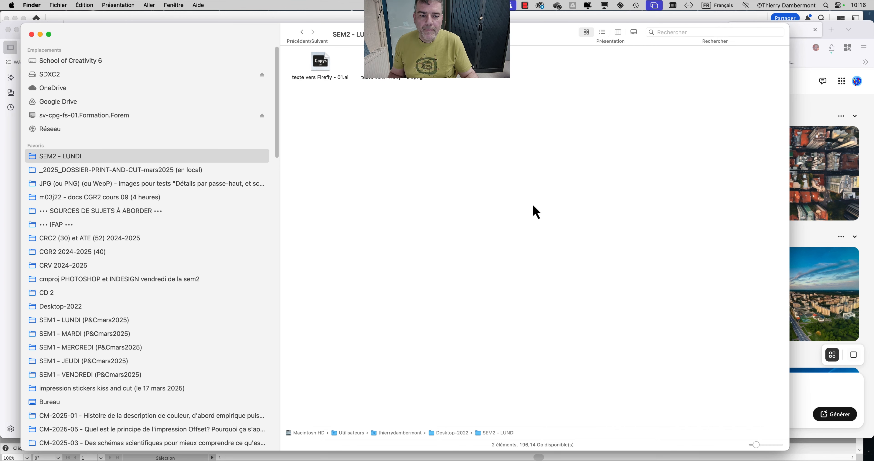
Step: Create a folder in SEM2 - LUNDI named with the copied French rooftop prompt, and show the folder contents as a list
right_click(531, 204)
click(536, 212)
text(bâtiments de la ville, sans angle de côté, juste les toits visibles du dessus)
click(620, 122)
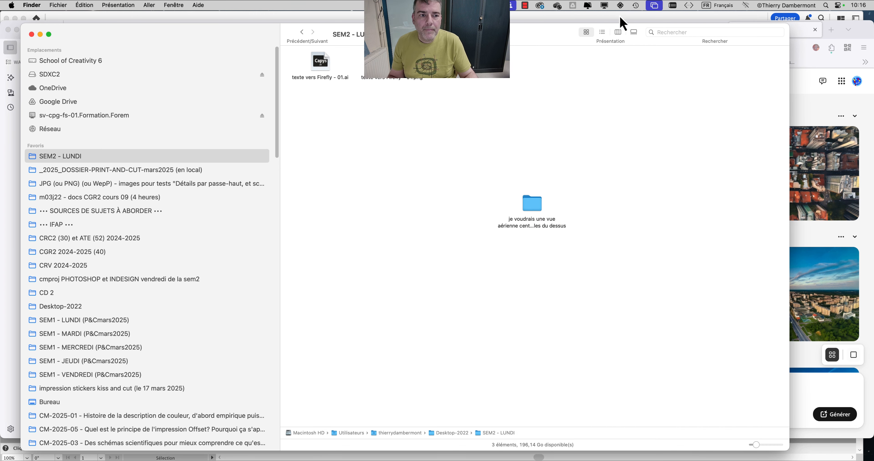
click(602, 31)
Step: Switch to Firefox and change "de la ville" in the Firefly prompt to "d'une ville américaine"
key(super+Tab)
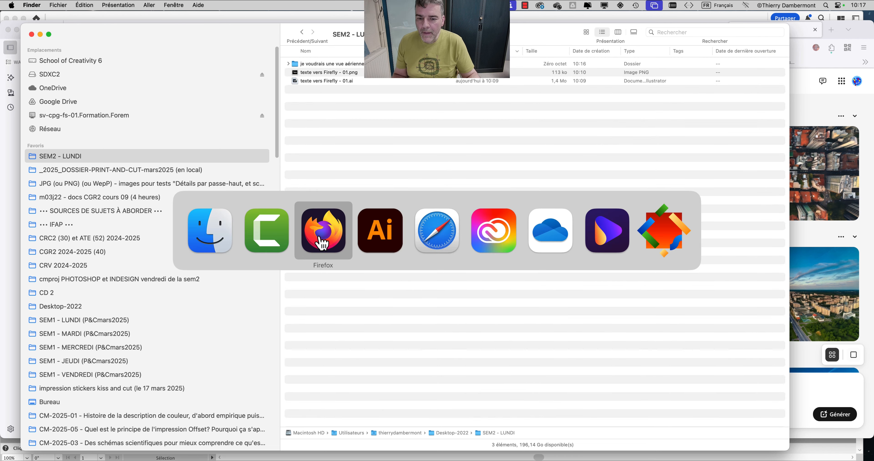
click(321, 243)
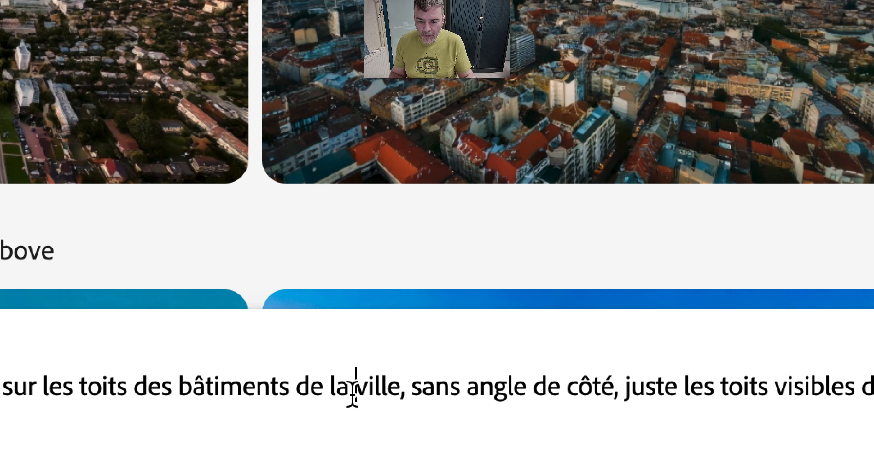
drag(729, 378, 693, 382)
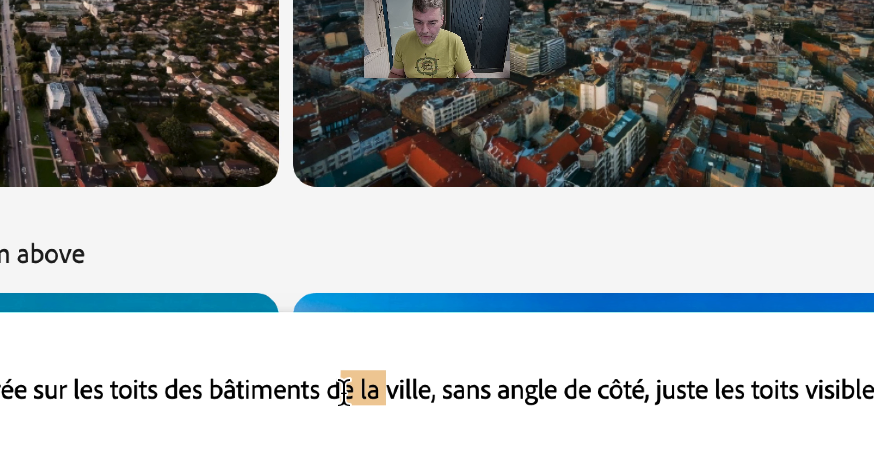
key(BackSpace)
key(BackSpace)
text('une)
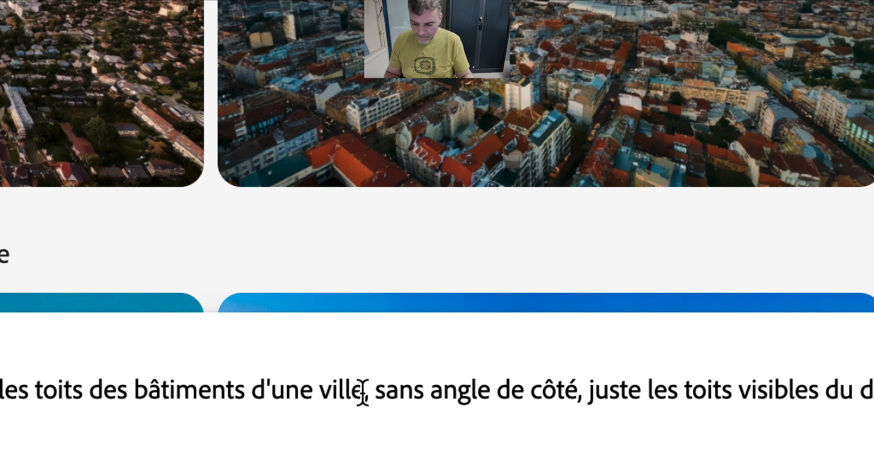
click(362, 390)
text(américaoi)
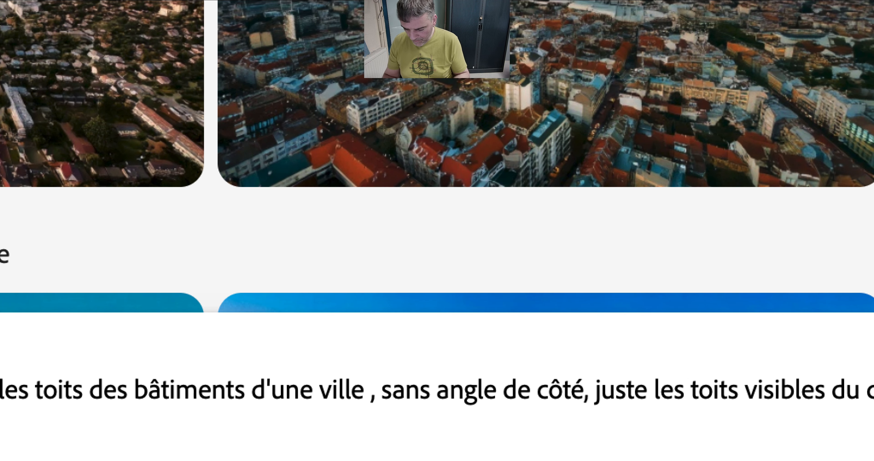
key(BackSpace)
key(BackSpace)
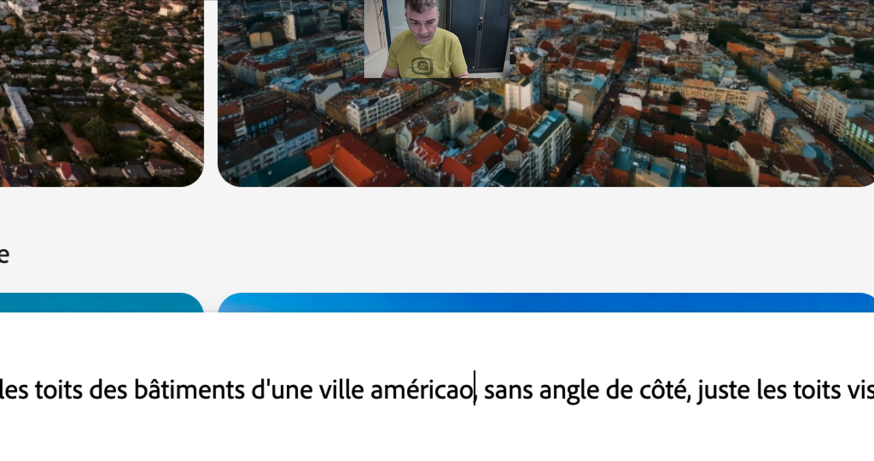
text(ine)
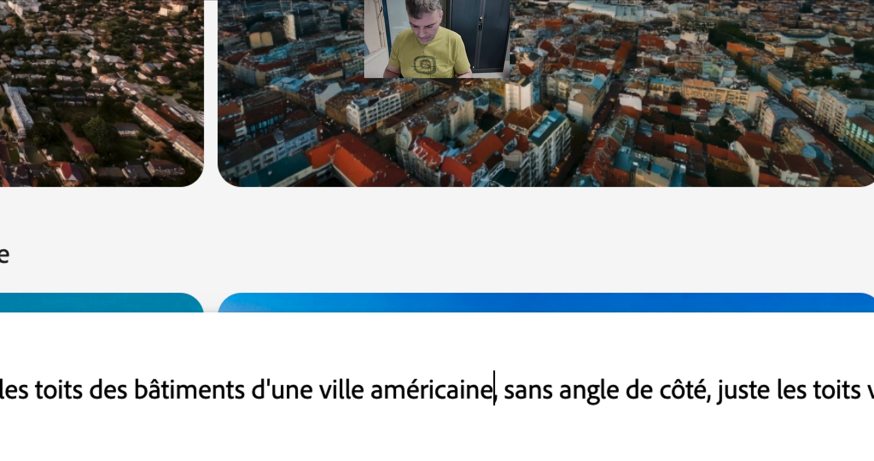
Step: Add ", un quartier industrielle" after "américaine" in the prompt and generate the images
text(, un quarti)
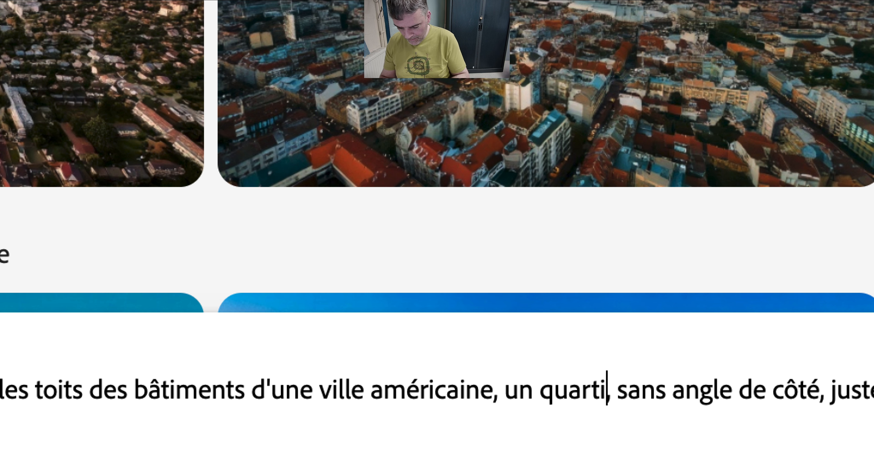
text(e)
text(r indust)
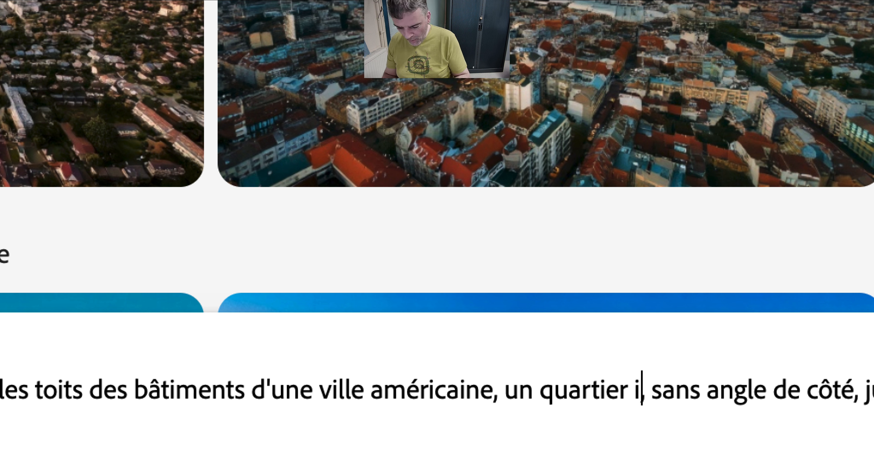
text(rielle)
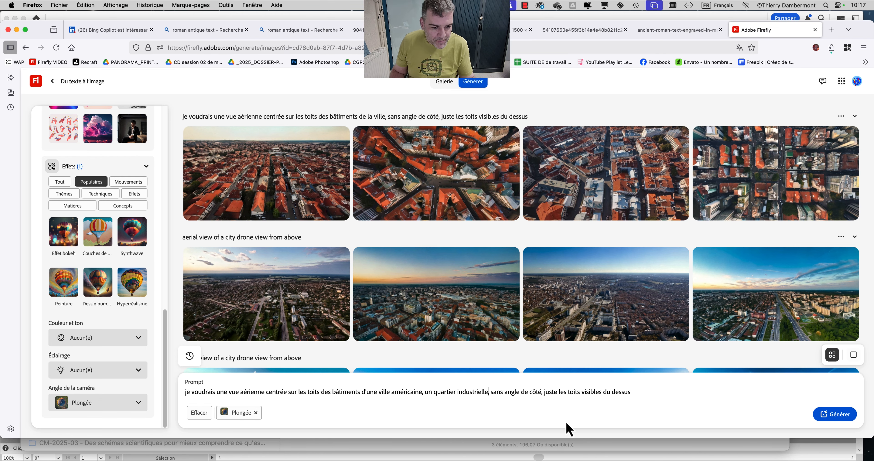
click(835, 415)
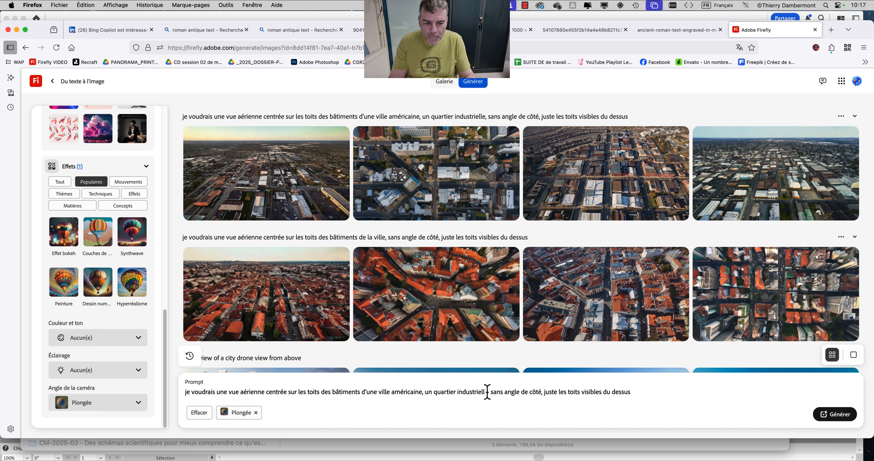
Step: Correct "industrielle" to "industriel" in the prompt and generate the images again
key(BackSpace)
key(BackSpace)
key(Return)
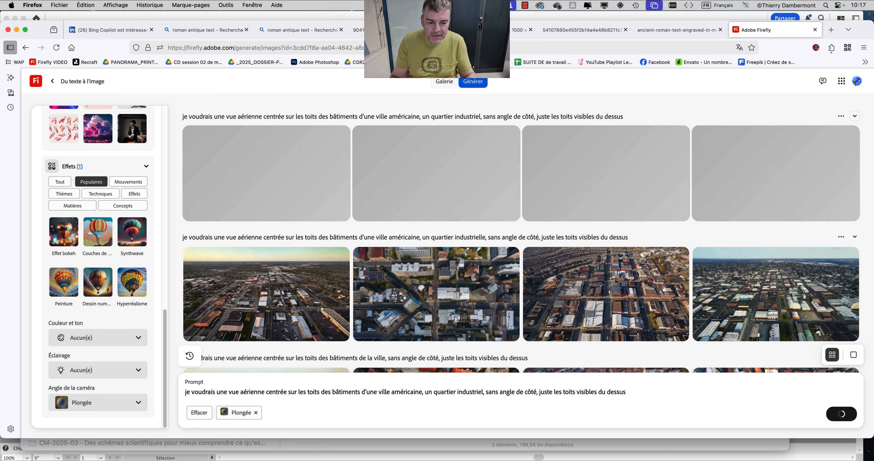
Step: Replace the prompt with the text copied from the long-named folder in Finder and generate images from it in Firefly
mouse_move(449, 311)
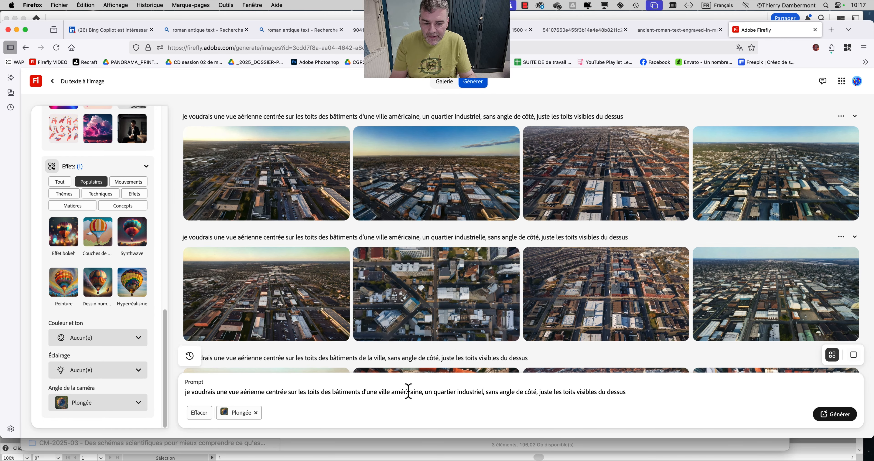
triple_click(420, 391)
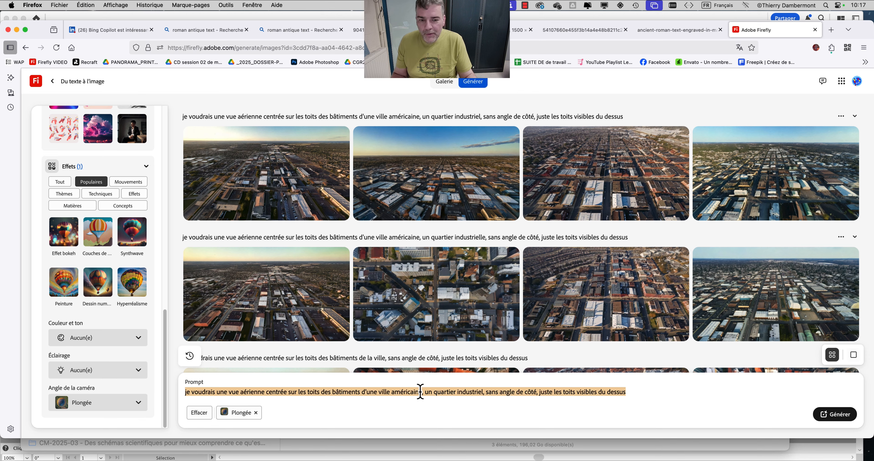
key(super+Tab)
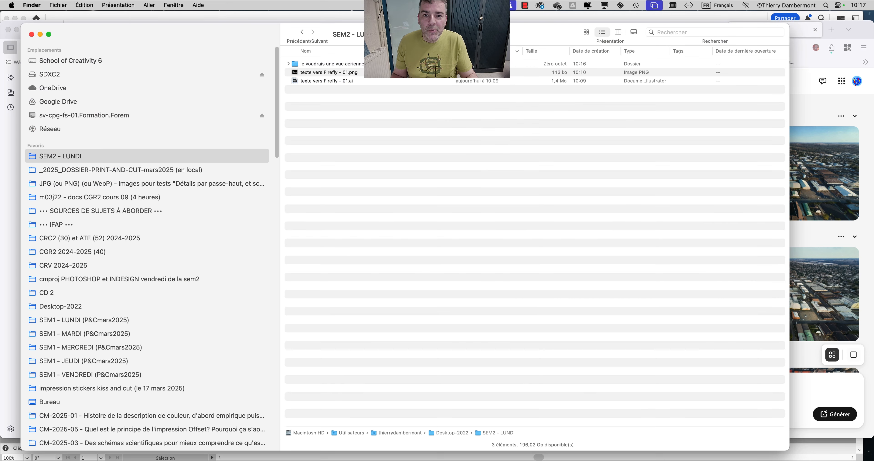
click(400, 64)
key(Return)
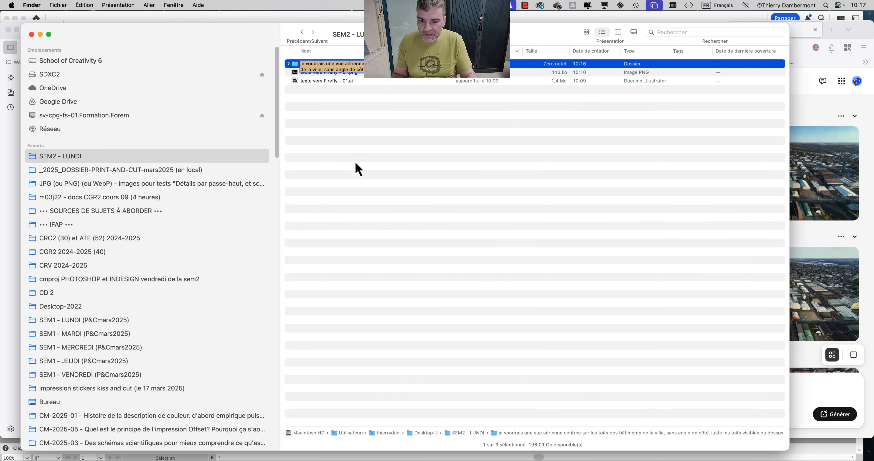
key(super+Tab)
click(624, 392)
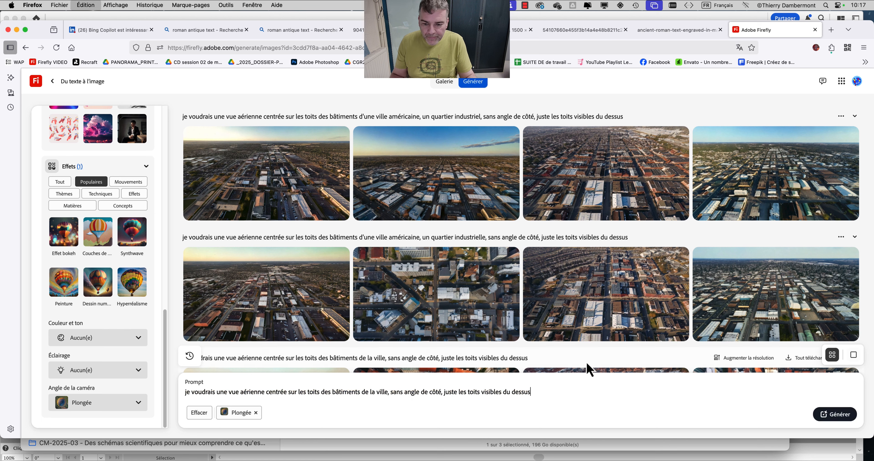
click(839, 414)
Step: Load "texte vers Firefly - 01.png" from Finder as the composition reference and accept the image upload notice
scroll(86, 362, up, 7)
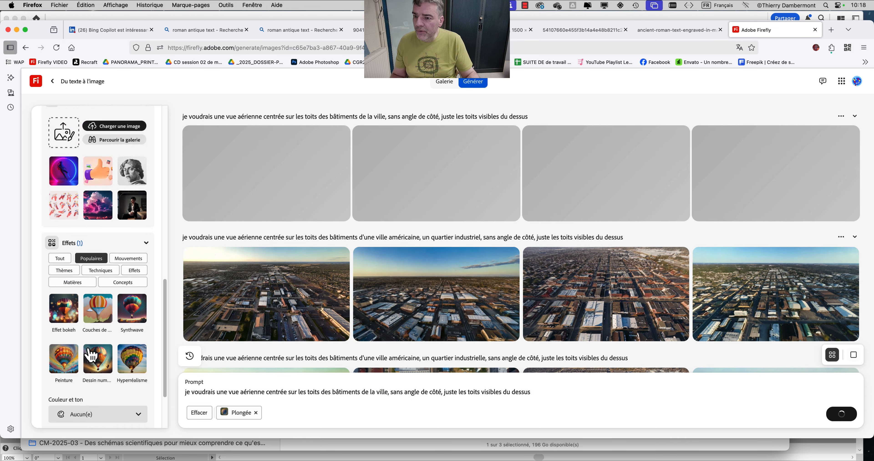
scroll(91, 355, up, 5)
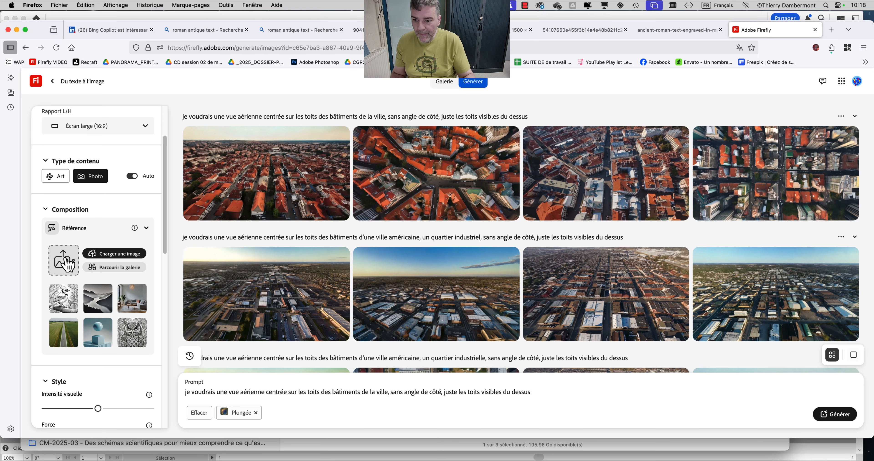
key(super+Tab)
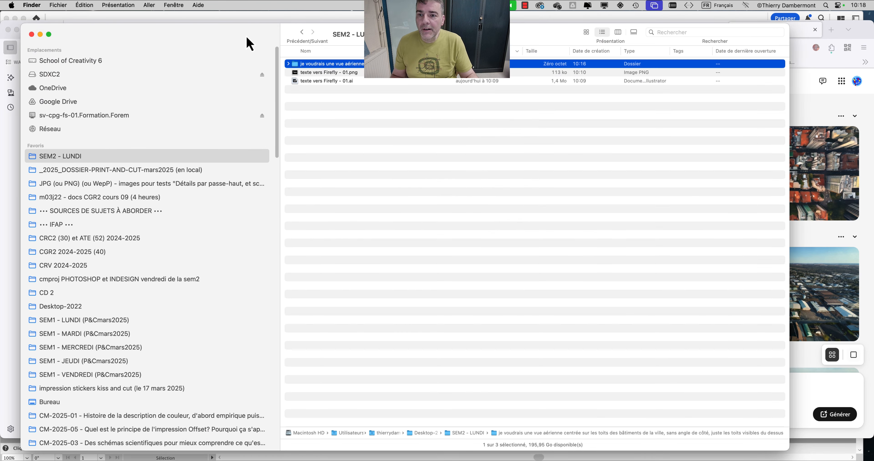
drag(251, 44, 684, 79)
drag(777, 108, 67, 261)
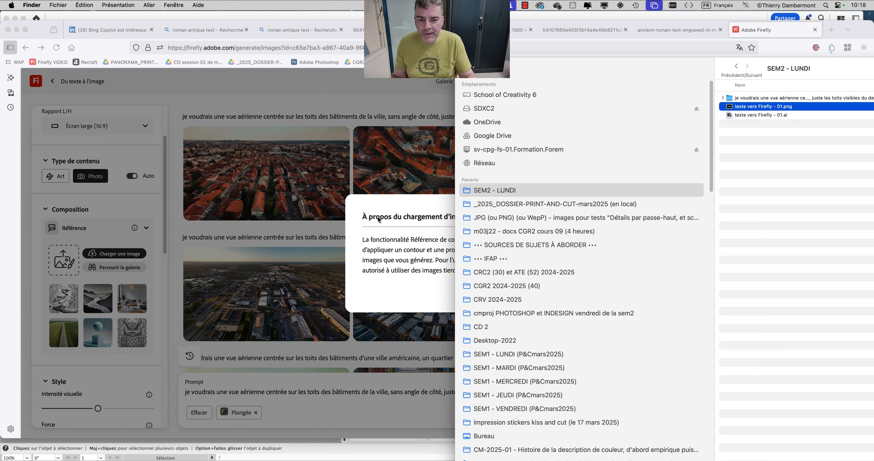
click(379, 219)
click(512, 288)
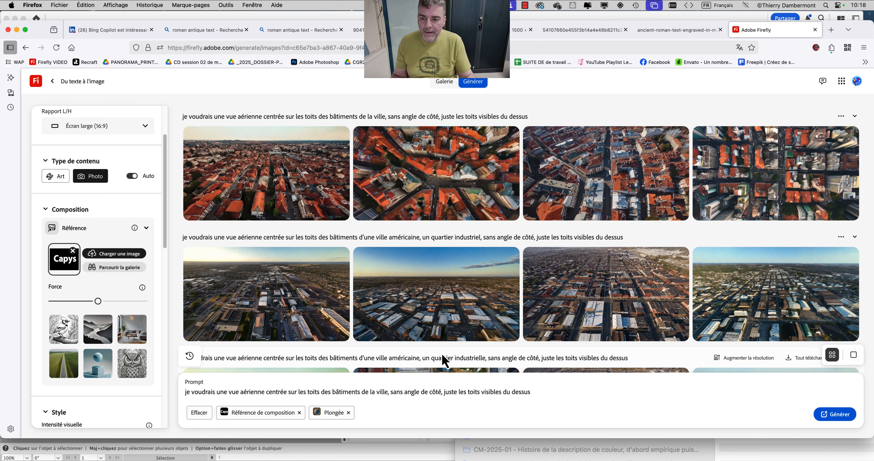
Step: Narrow the browser window and place the Finder window beside it
drag(867, 437, 538, 442)
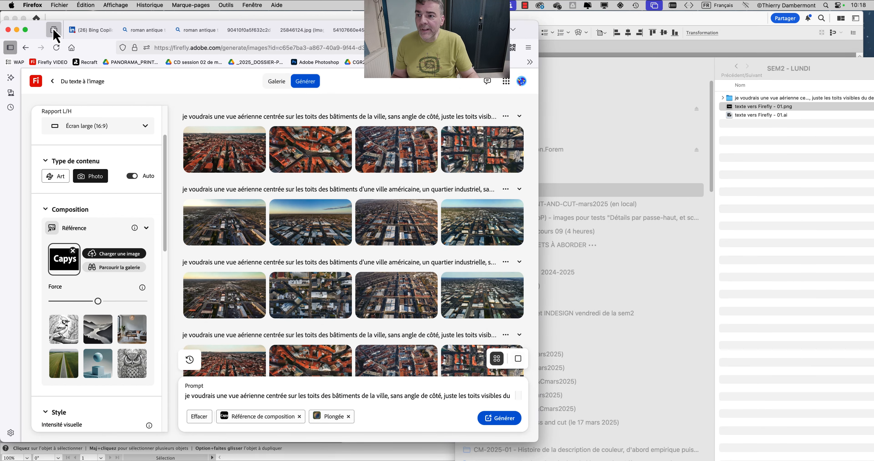
drag(37, 32, 40, 23)
drag(702, 72, 613, 35)
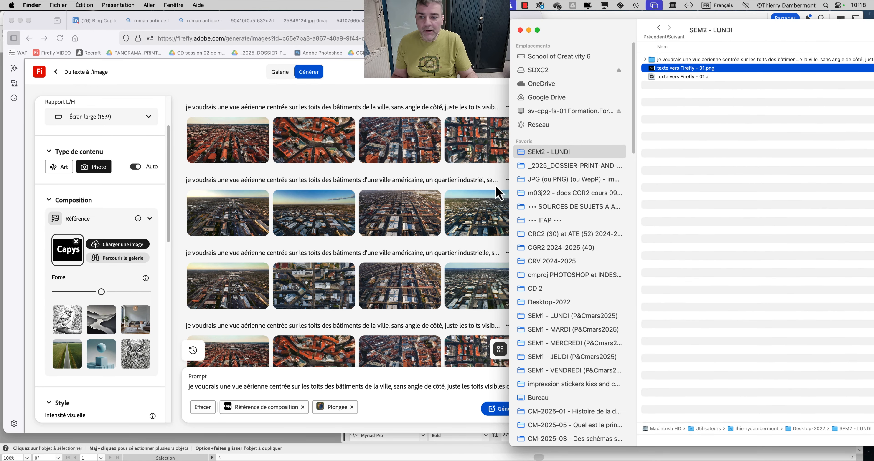
Step: Generate the rooftop images with the Capys composition reference and widen the browser window across the screen
click(150, 386)
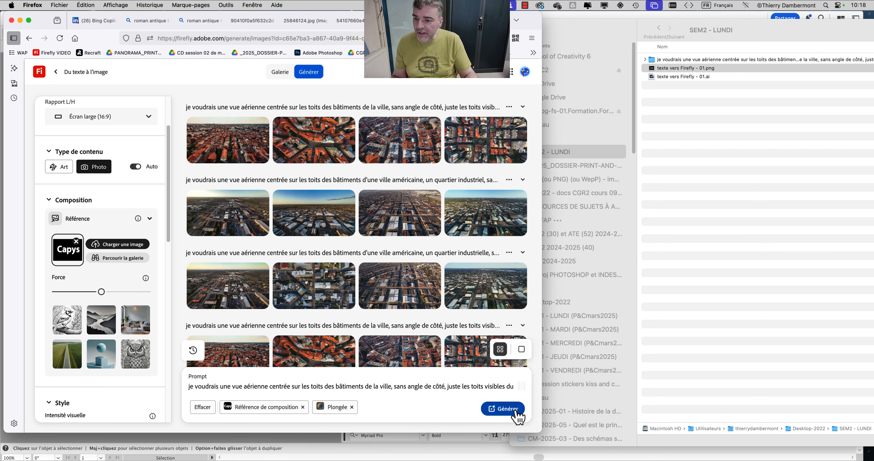
click(518, 417)
drag(541, 432, 858, 459)
Step: Compare the new Capys images and generate similar results from the second one, whose letters are formed by buildings
mouse_move(548, 306)
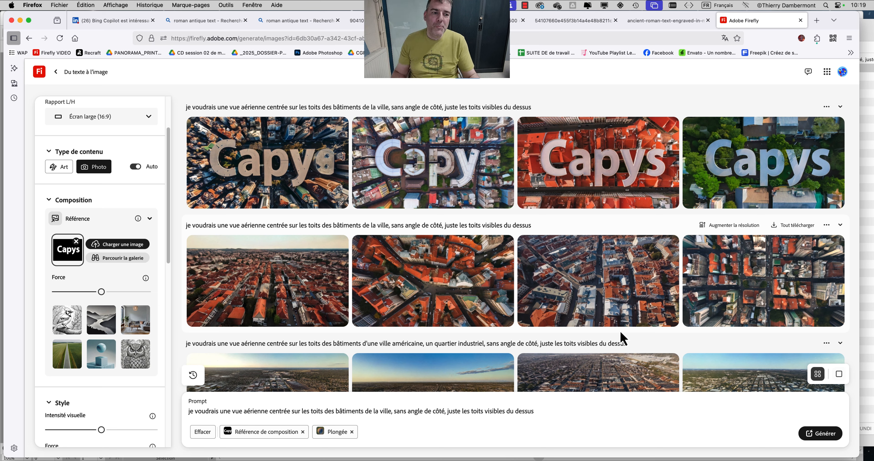
mouse_move(250, 166)
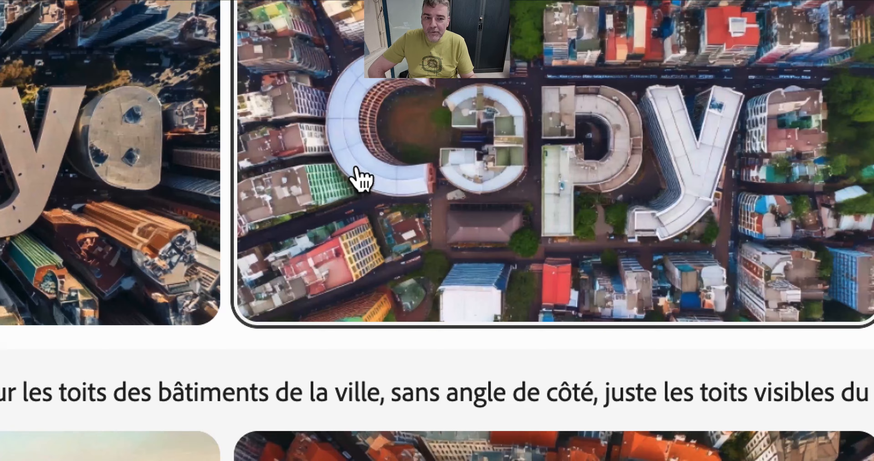
mouse_move(826, 209)
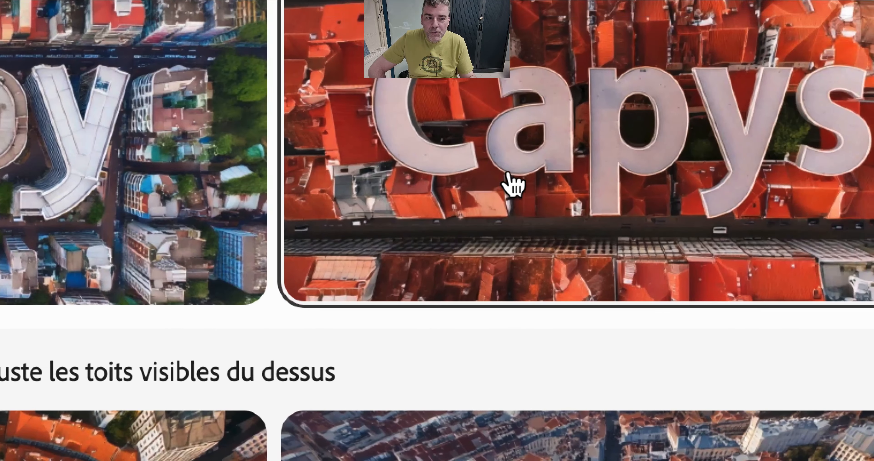
mouse_move(519, 188)
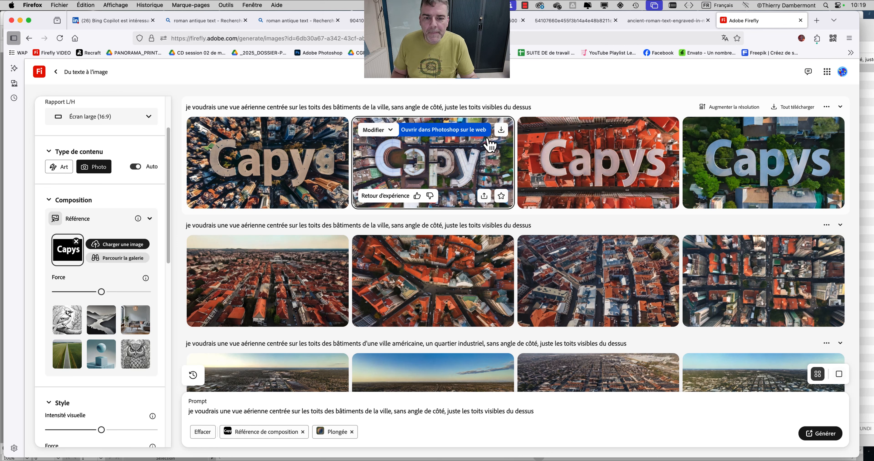
click(391, 131)
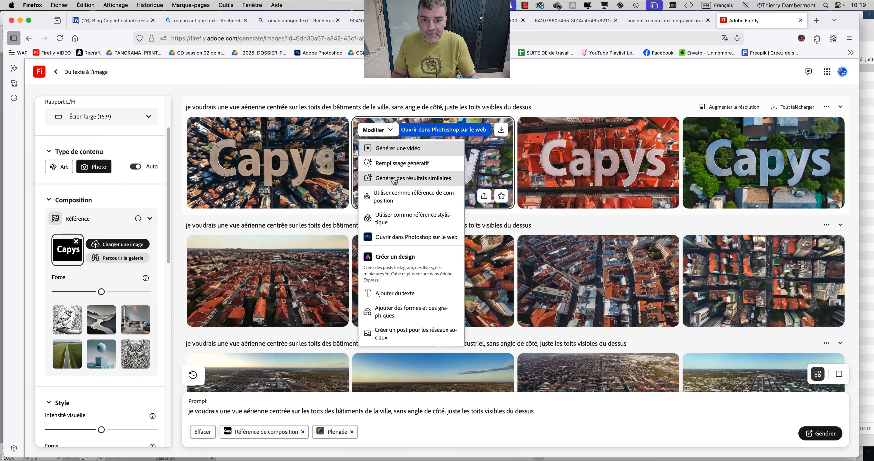
click(395, 178)
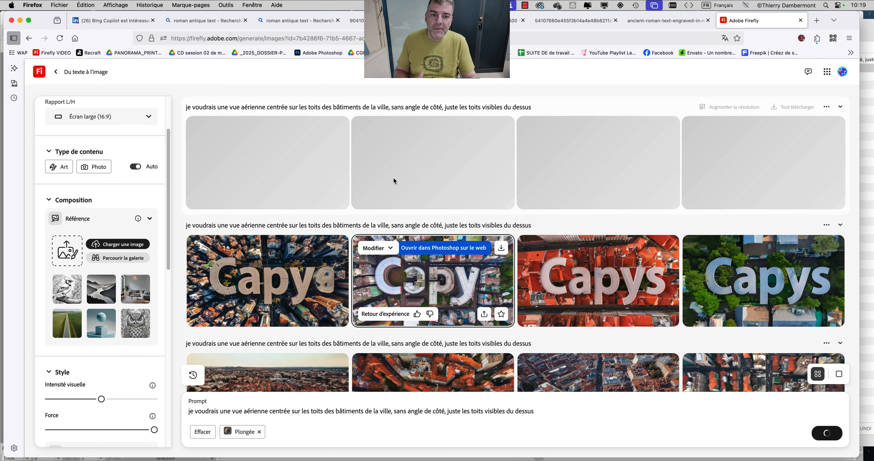
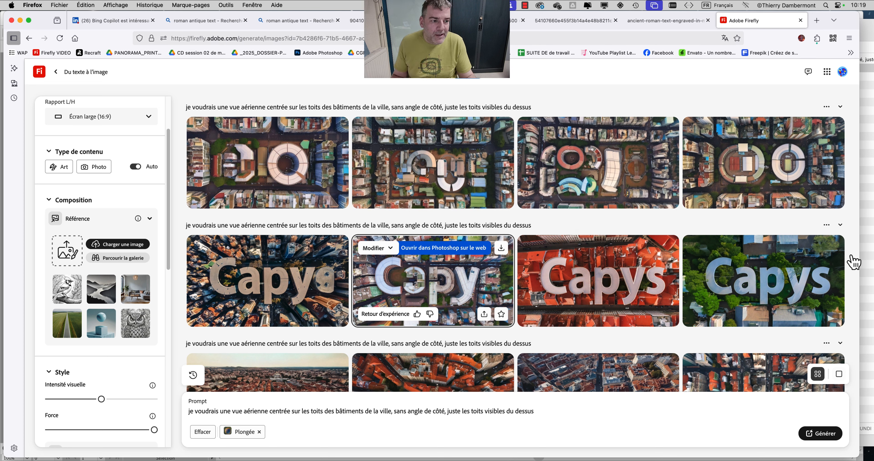
Step: Reload the Capys PNG from Finder as composition reference, set its strength to maximum and generate the rooftop images
click(869, 124)
drag(670, 68, 63, 259)
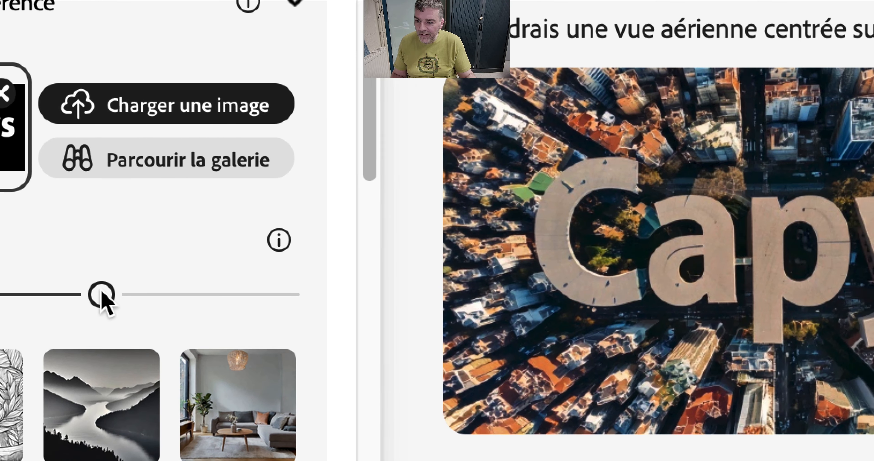
drag(101, 294, 285, 293)
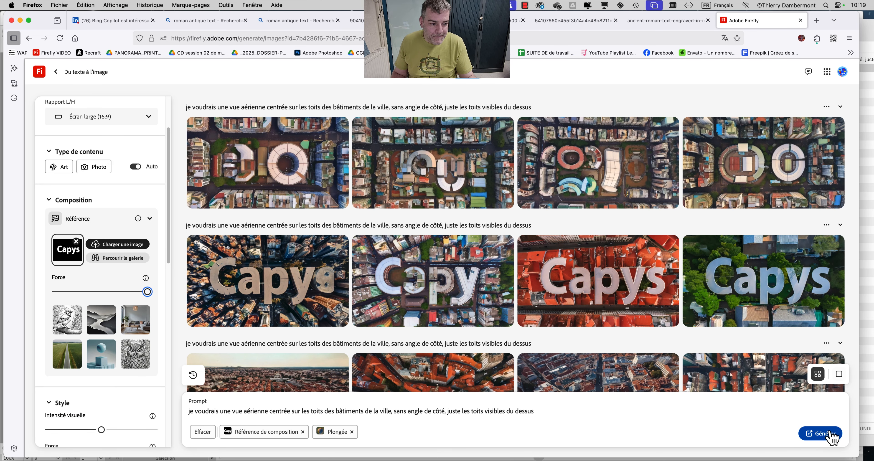
click(828, 435)
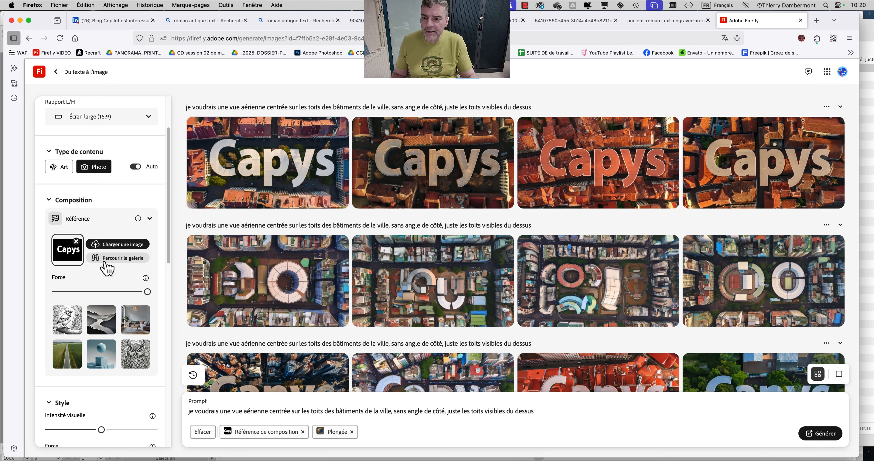
Step: Generate image sets with the composition reference strength at the midpoint and at the minimum
click(82, 292)
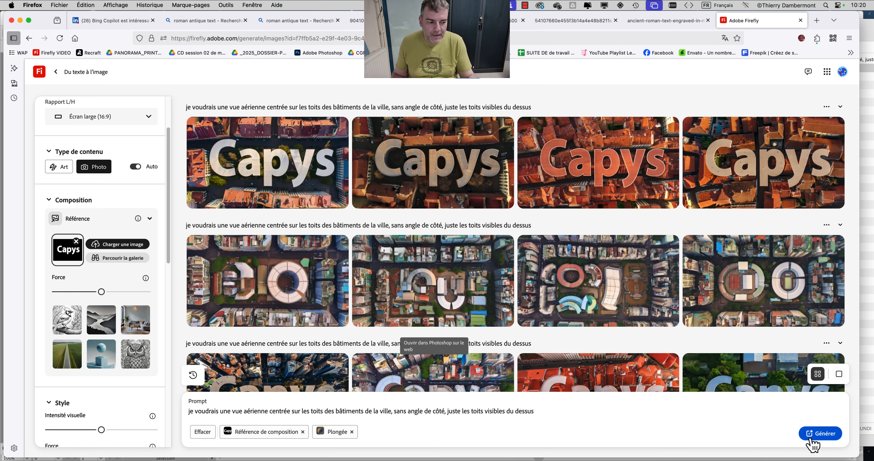
click(823, 437)
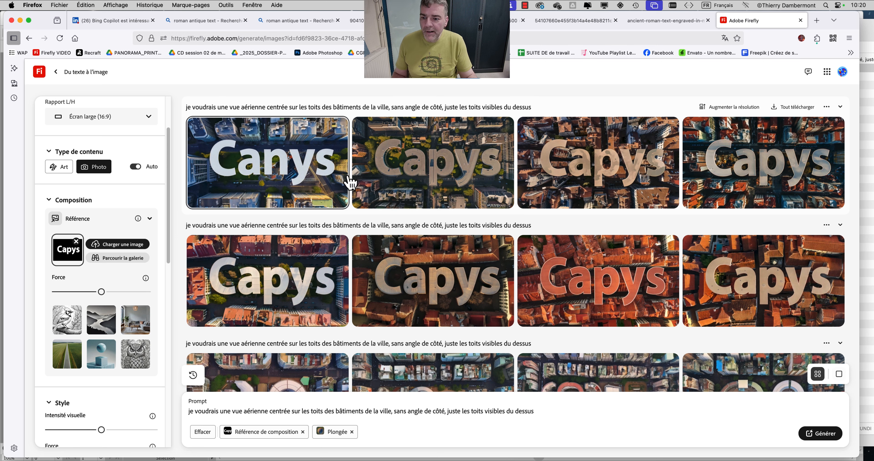
drag(101, 292, 56, 291)
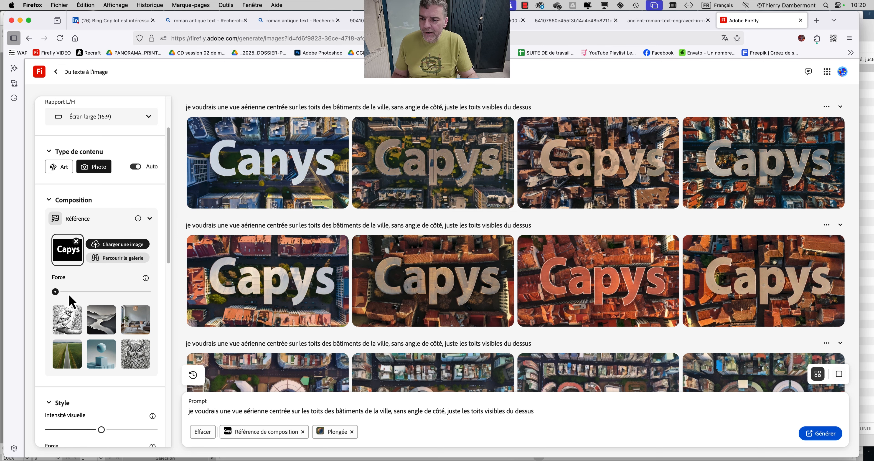
click(834, 436)
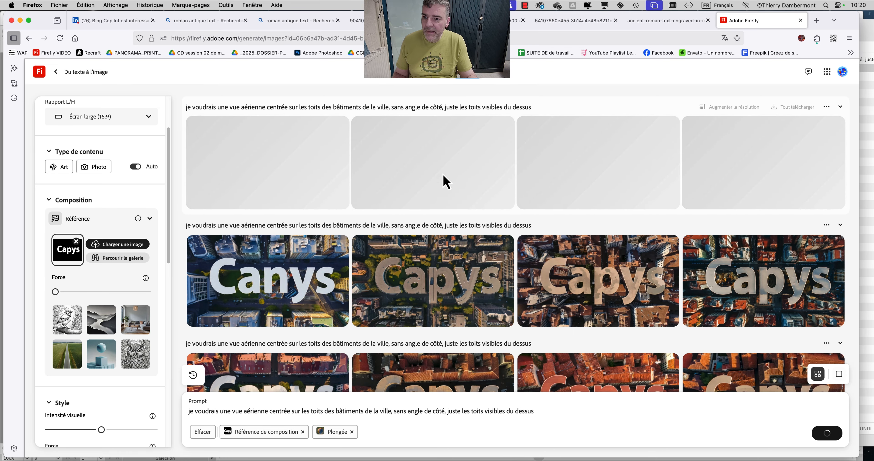
Step: Turn off fast mode, set the composition reference strength to the midpoint and generate new images
scroll(151, 227, up, 3)
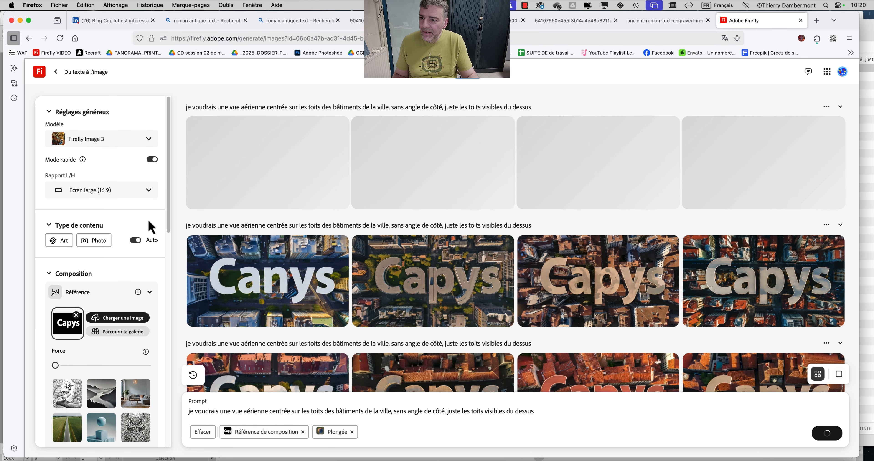
scroll(149, 230, down, 4)
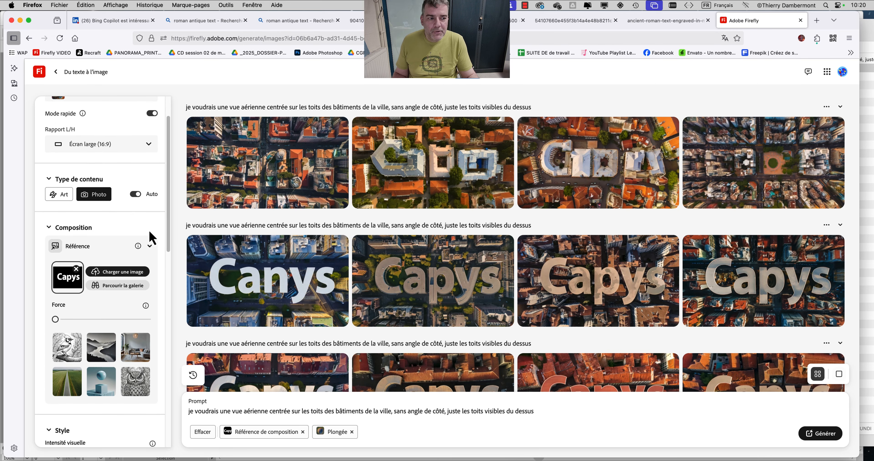
scroll(149, 234, up, 5)
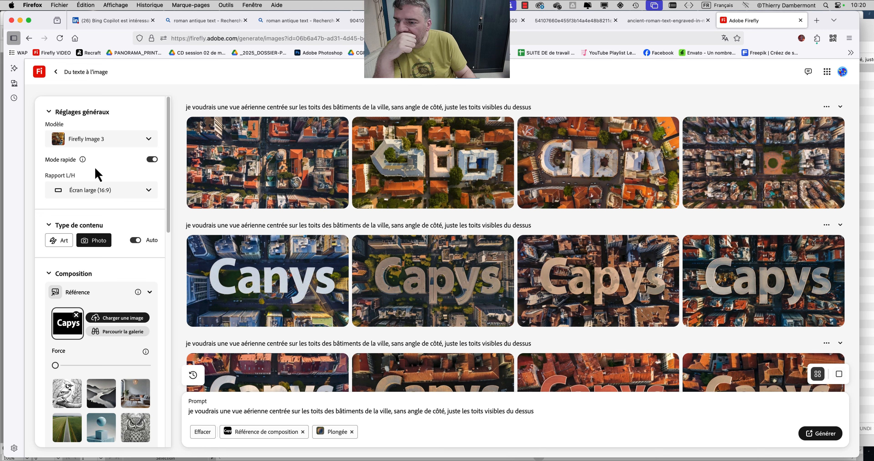
click(152, 160)
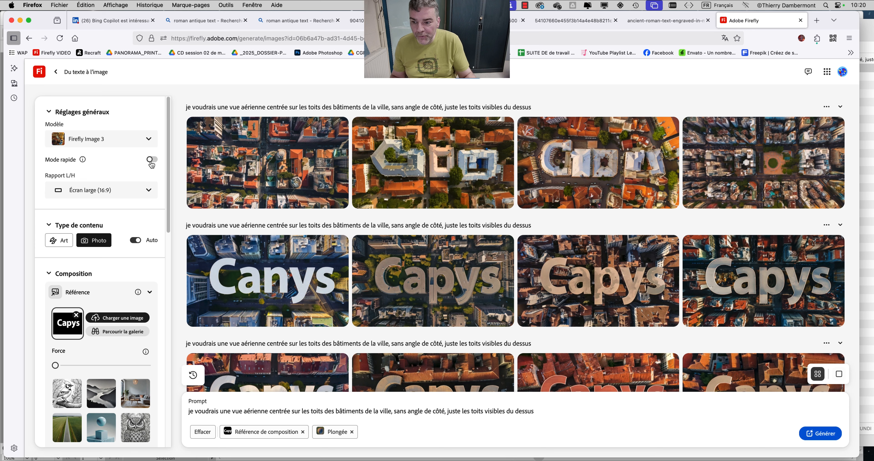
scroll(98, 359, down, 1)
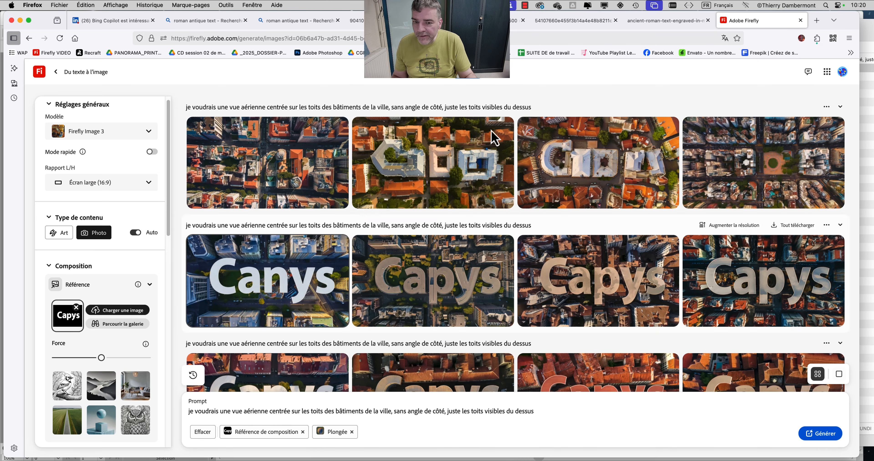
click(828, 437)
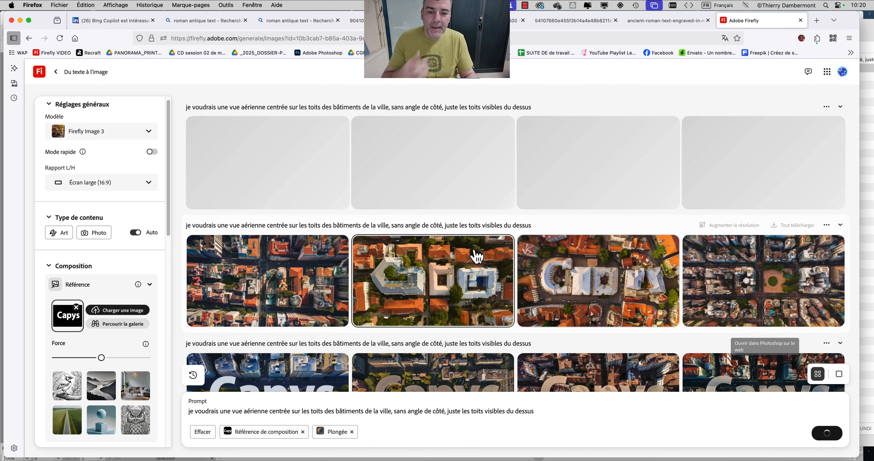
Step: Raise the composition reference strength to maximum and generate the rooftop images in full-quality mode
mouse_move(456, 248)
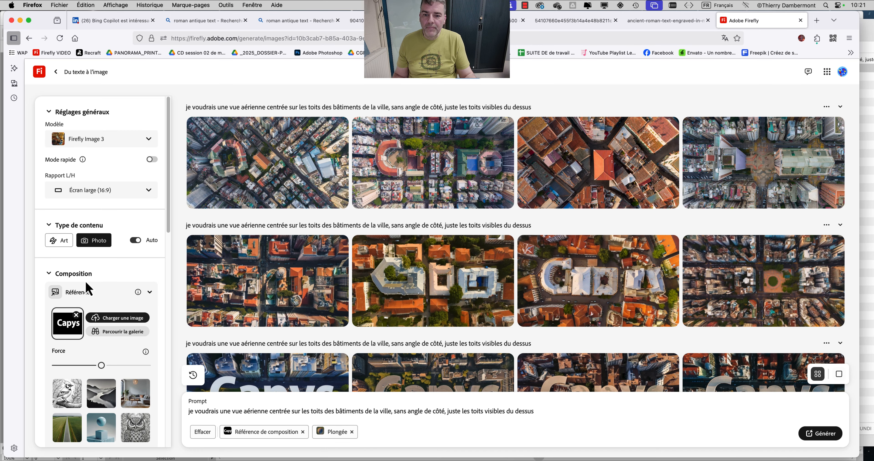
click(148, 365)
click(828, 434)
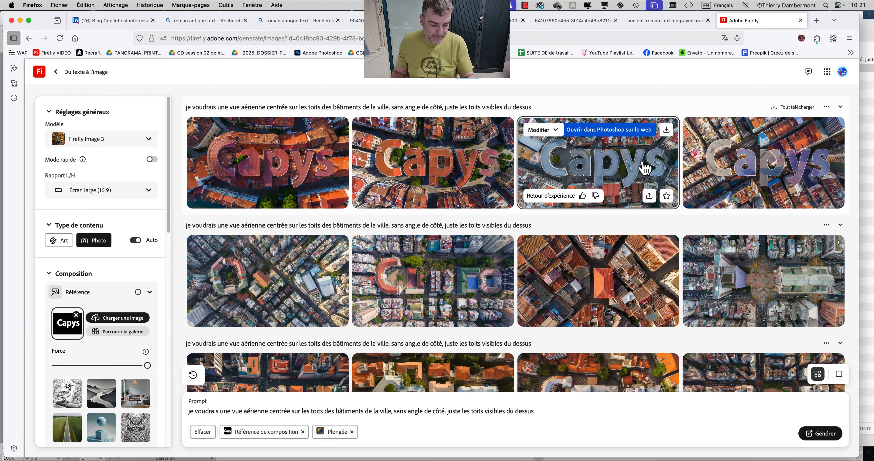
Step: Switch to Illustrator, enlarge the Capys text to about 315 pt with Free Transform and reposition it on the black background
key(super+Tab)
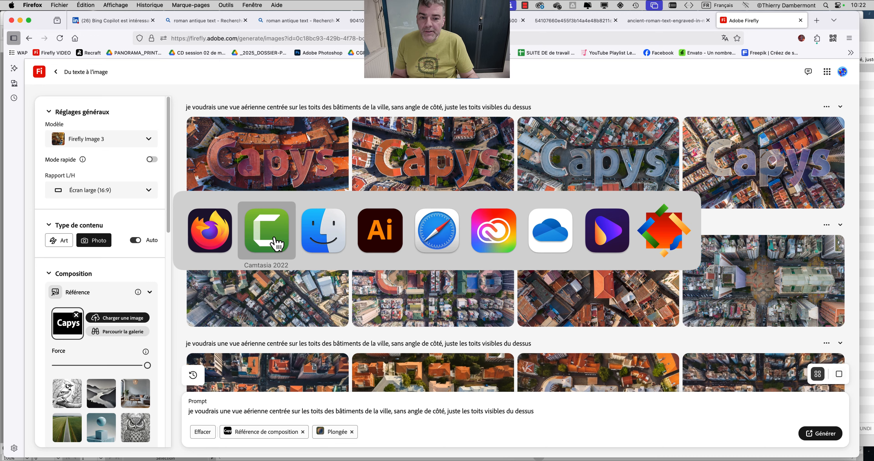
click(383, 234)
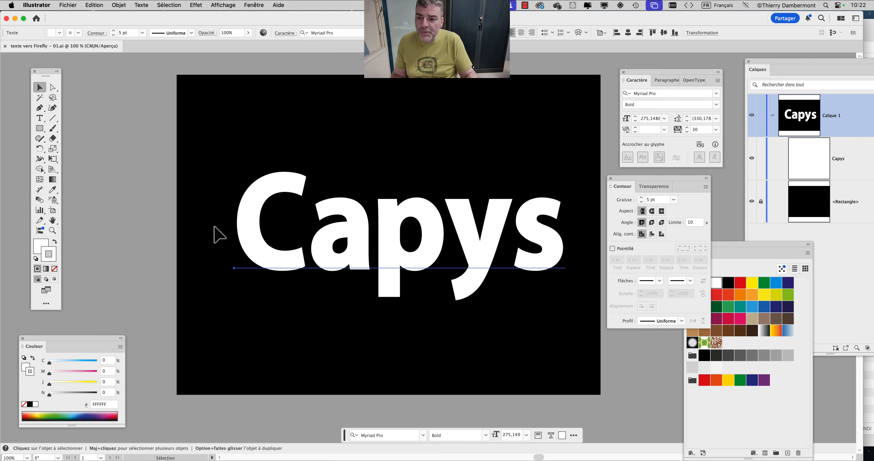
key(e)
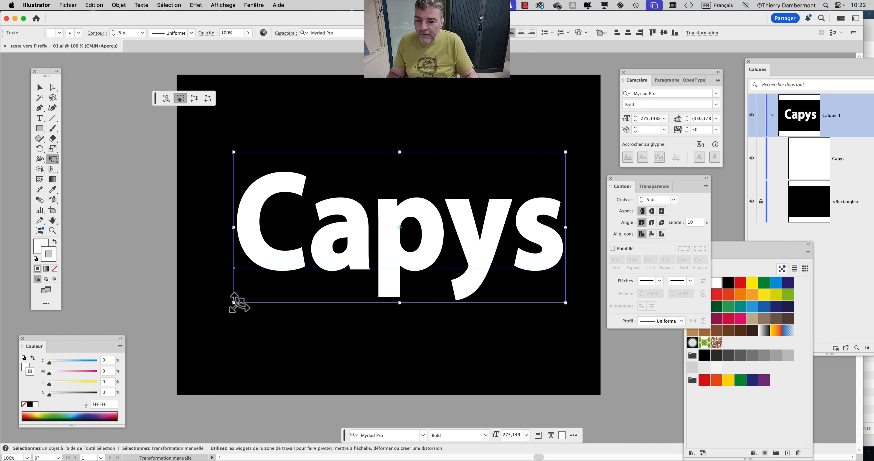
drag(235, 303, 210, 314)
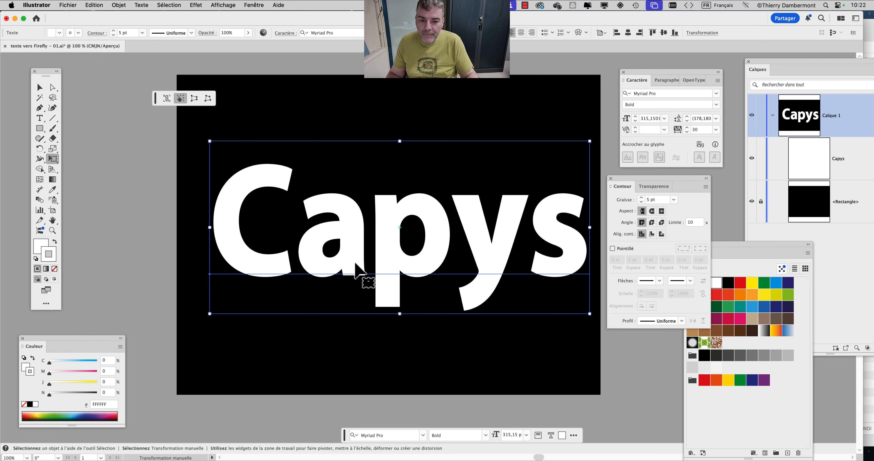
drag(355, 264, 340, 263)
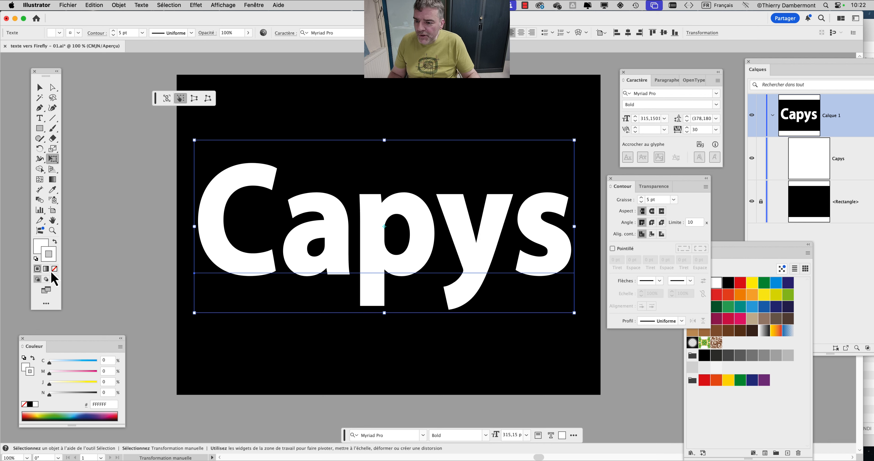
Step: Remove the stroke from the Capys text and change its font to Braggadocio Regular
click(54, 270)
click(40, 88)
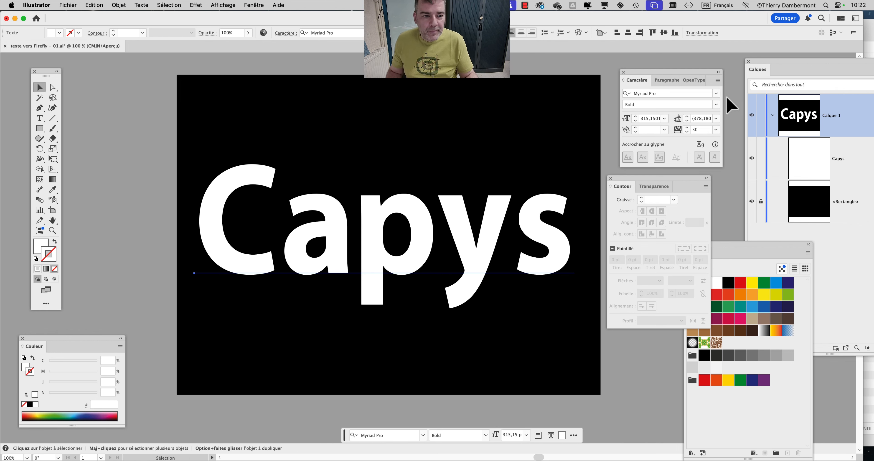
click(718, 105)
click(718, 95)
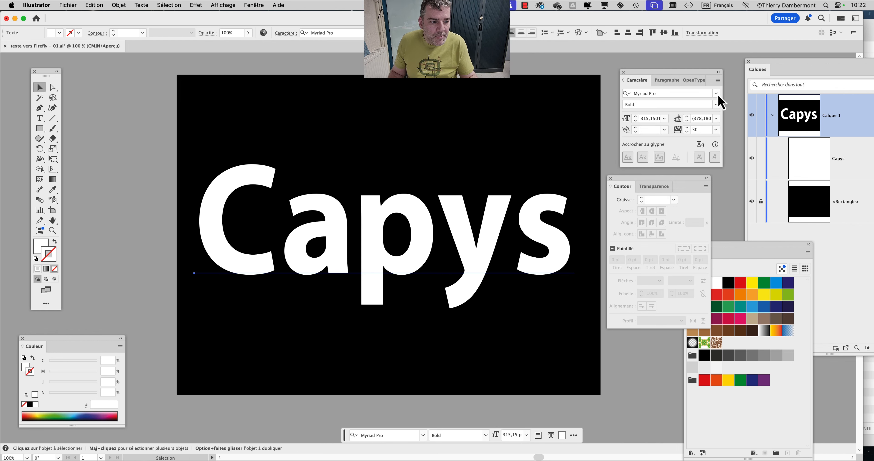
click(718, 95)
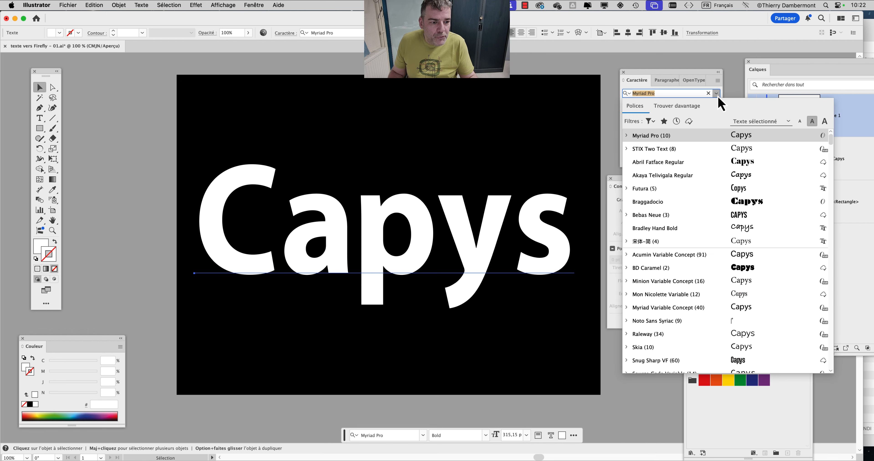
click(748, 209)
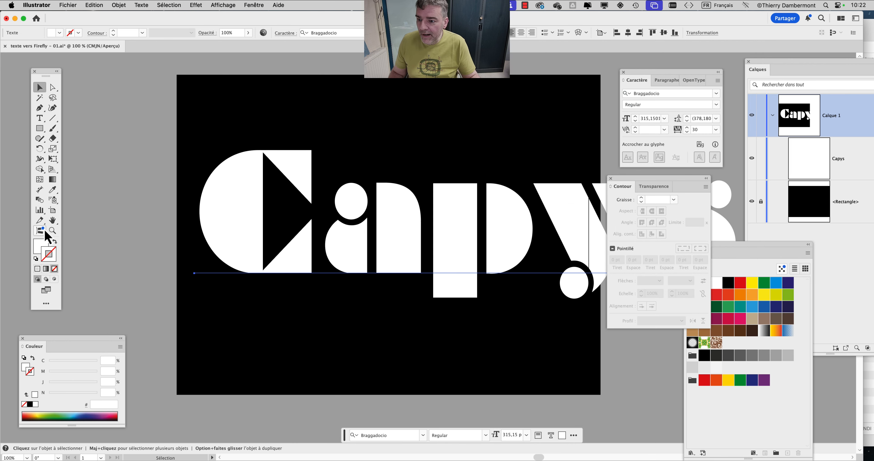
Step: Scale the Capys text down to about 210 pt with Free Transform and center it within the black rectangle
click(54, 161)
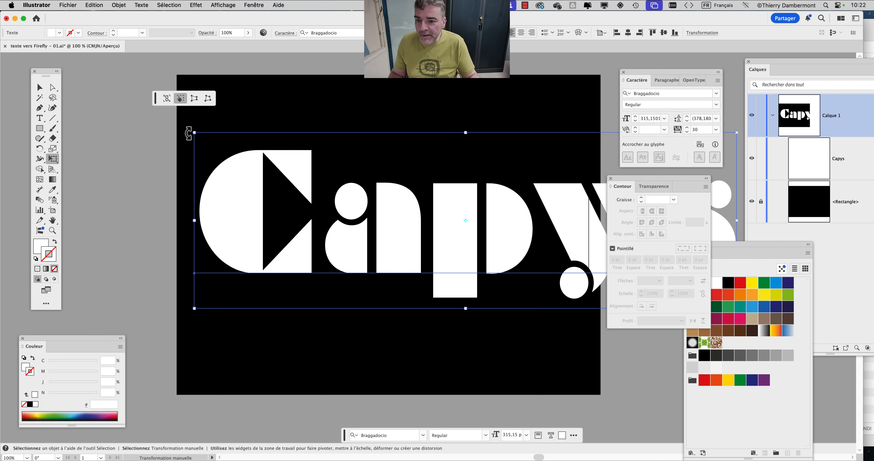
drag(199, 135, 331, 190)
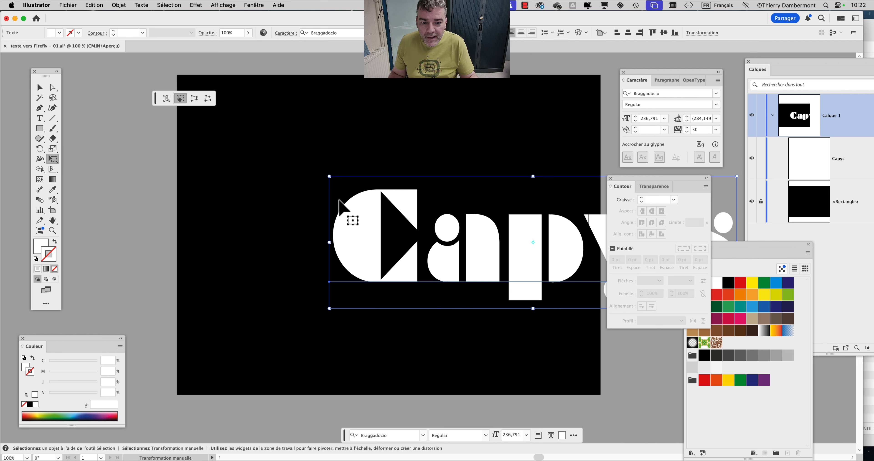
drag(428, 262, 353, 260)
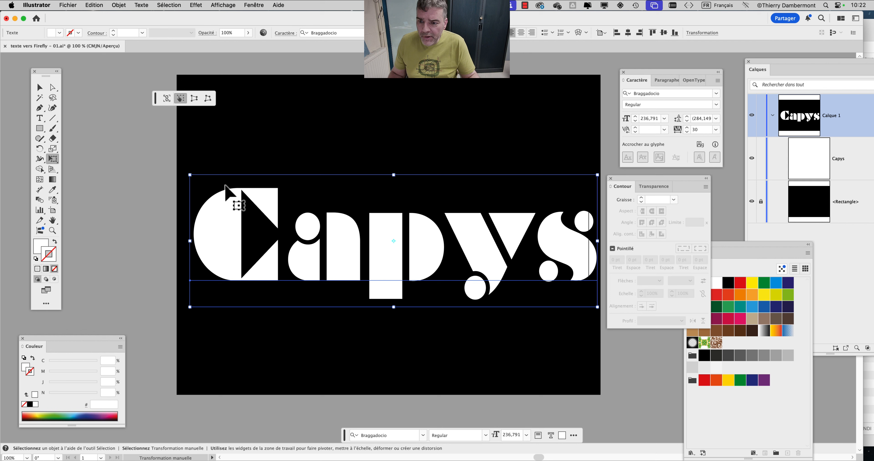
drag(195, 176, 236, 190)
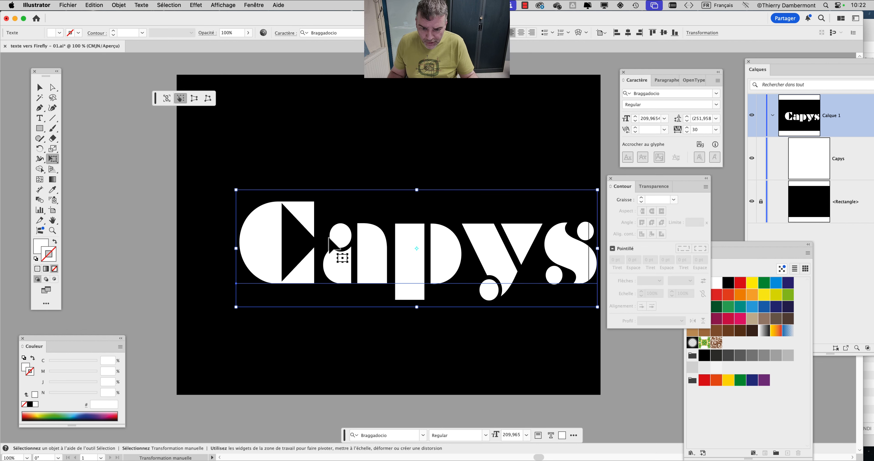
drag(363, 248, 327, 230)
click(333, 235)
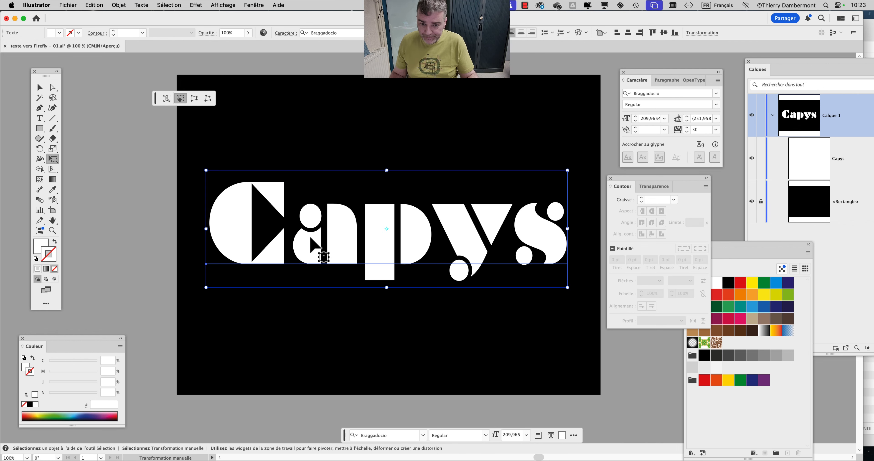
Step: Export the artwork as texte vers Firefly – 02.png at 300 ppi with a transparent background
click(43, 88)
click(70, 5)
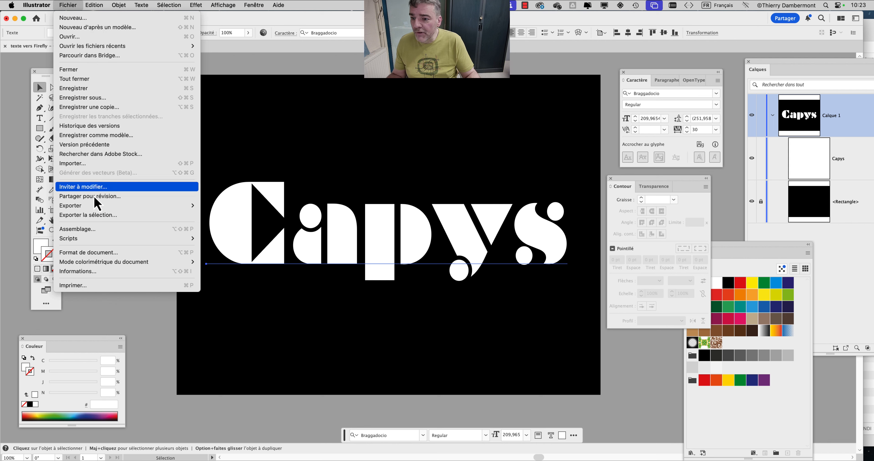
mouse_move(95, 207)
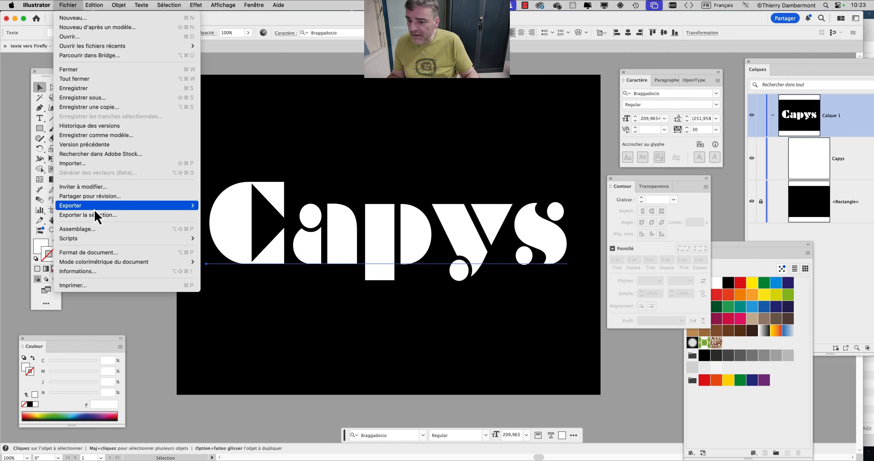
click(253, 215)
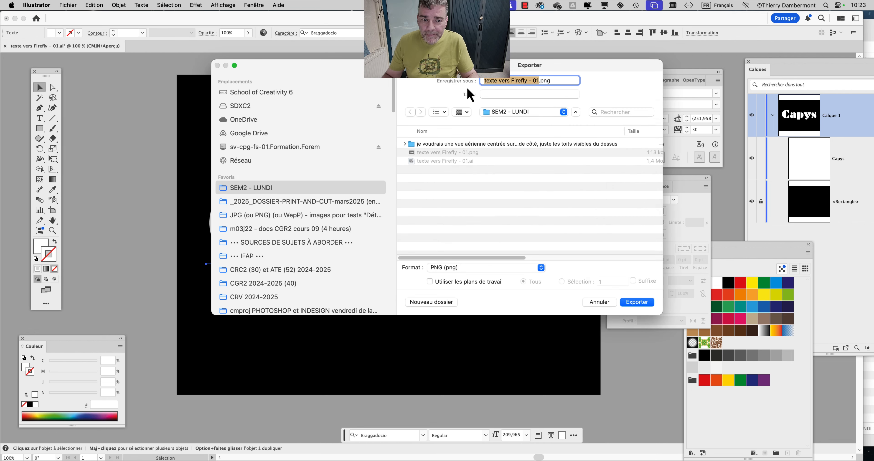
click(538, 82)
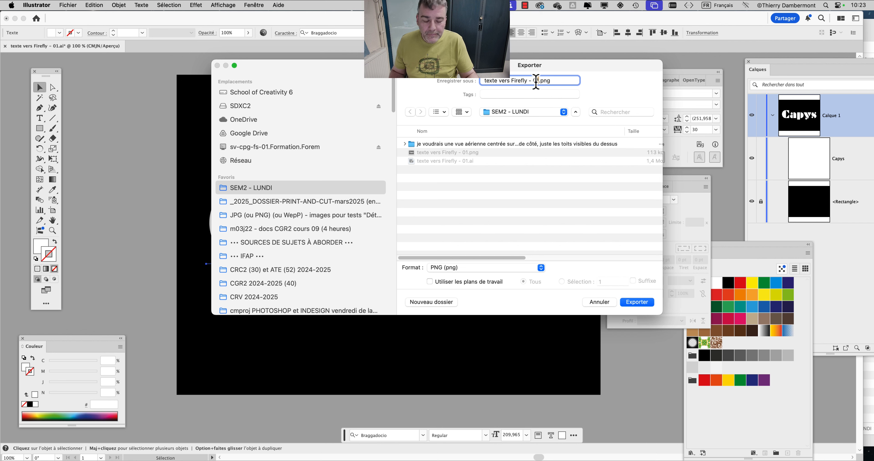
click(641, 303)
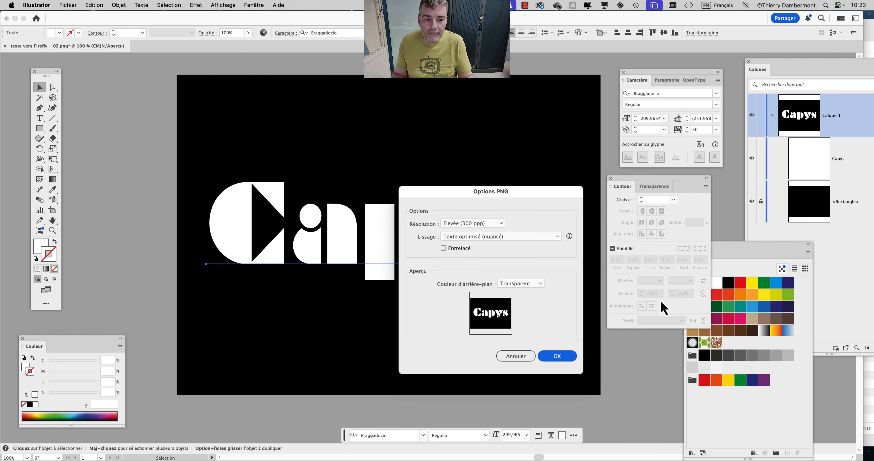
key(Return)
Step: Save a copy of the document as texte vers Firefly – 02.ai with the Illustrator 2020 version options
key(super+Tab)
click(203, 247)
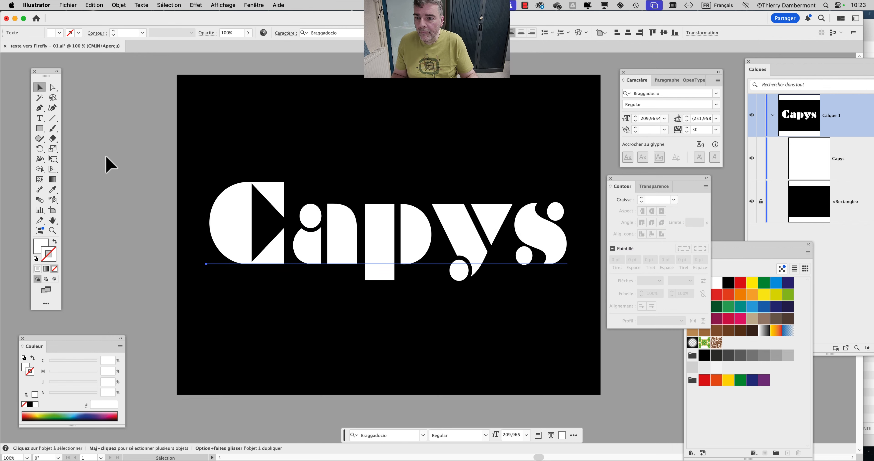
click(77, 10)
click(105, 100)
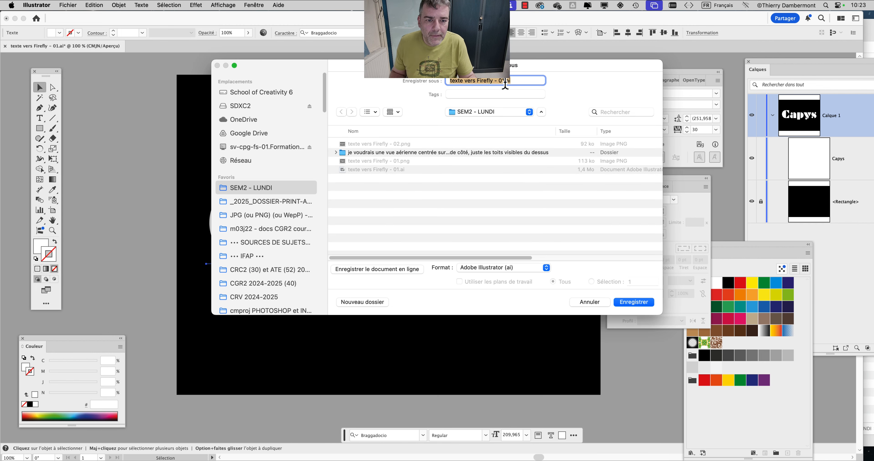
click(504, 82)
key(Return)
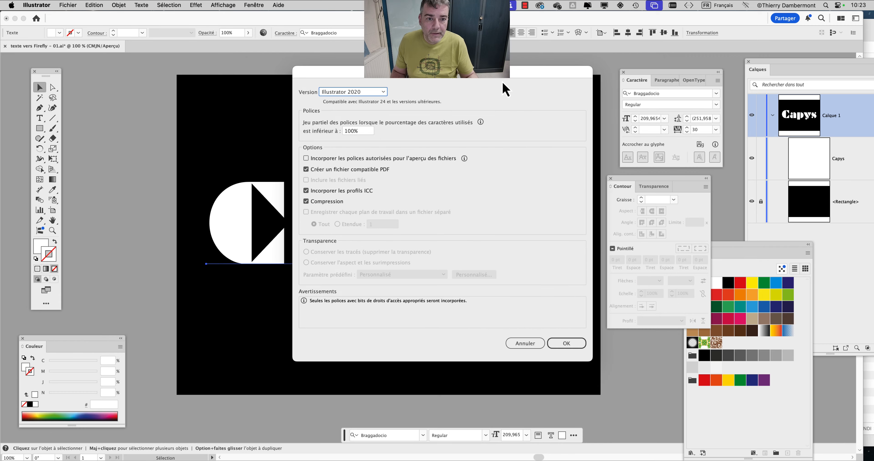
click(567, 343)
Step: Switch to Firefly, replace the composition reference with texte vers Firefly – 02.png and generate new rooftop images
key(super+Tab)
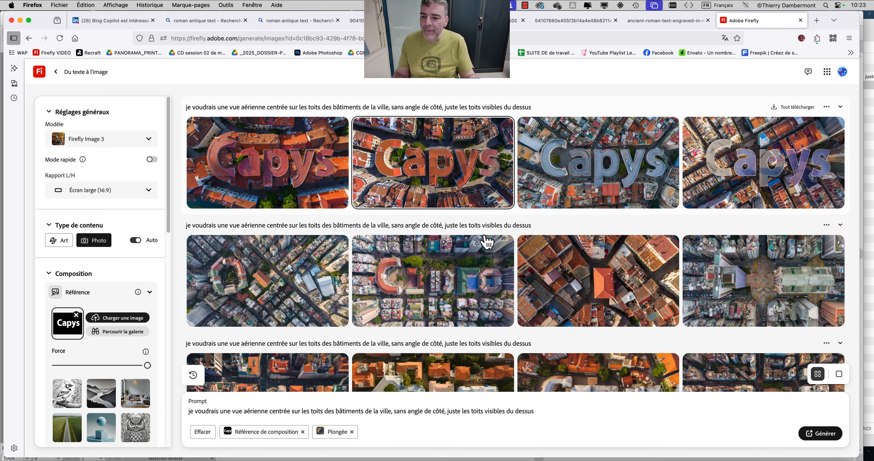
drag(817, 453, 646, 447)
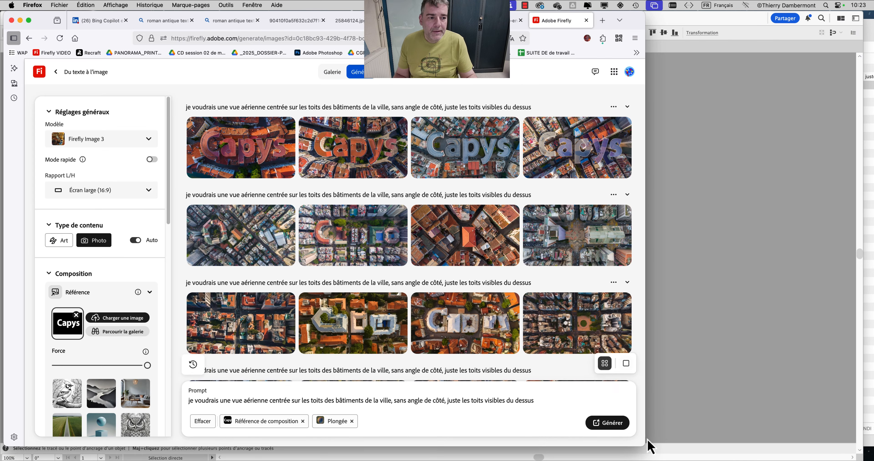
key(super+Tab)
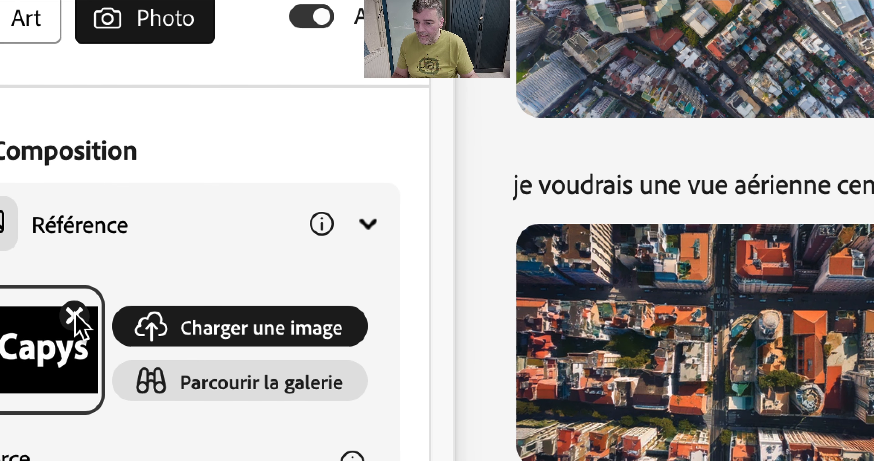
click(75, 317)
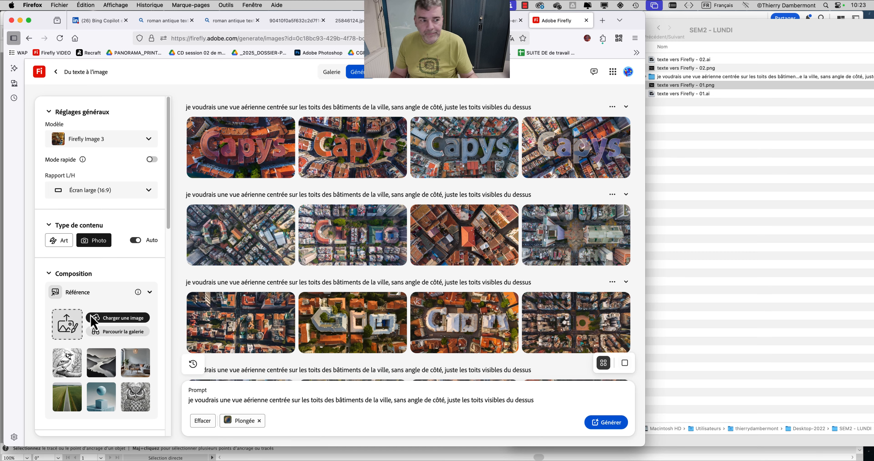
click(695, 85)
drag(690, 66, 62, 331)
click(45, 369)
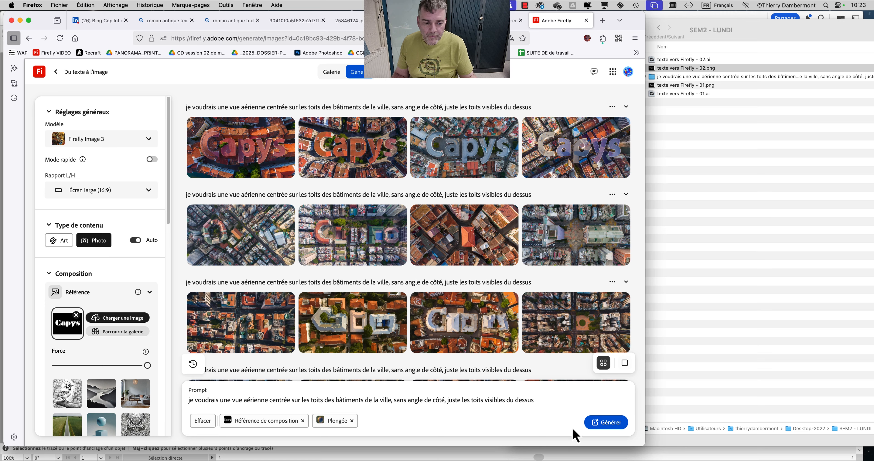
click(598, 423)
drag(644, 442, 866, 458)
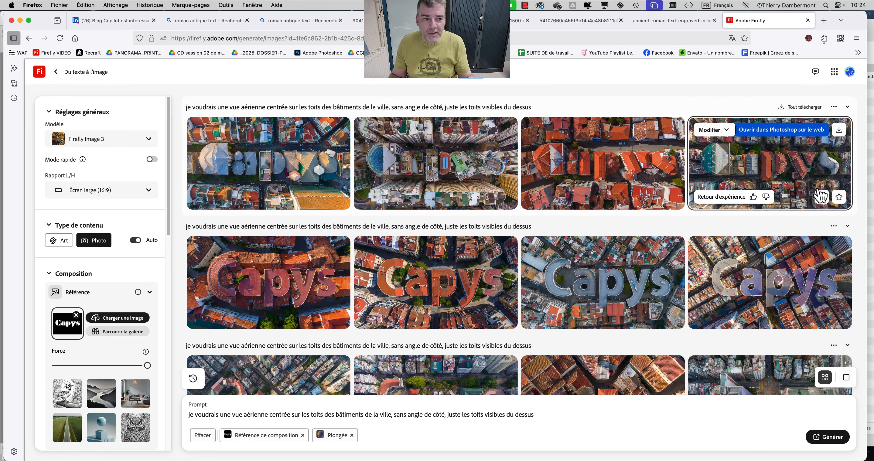
Step: Switch to Illustrator and change the Capys text's font to BD Caramel
key(super+Tab)
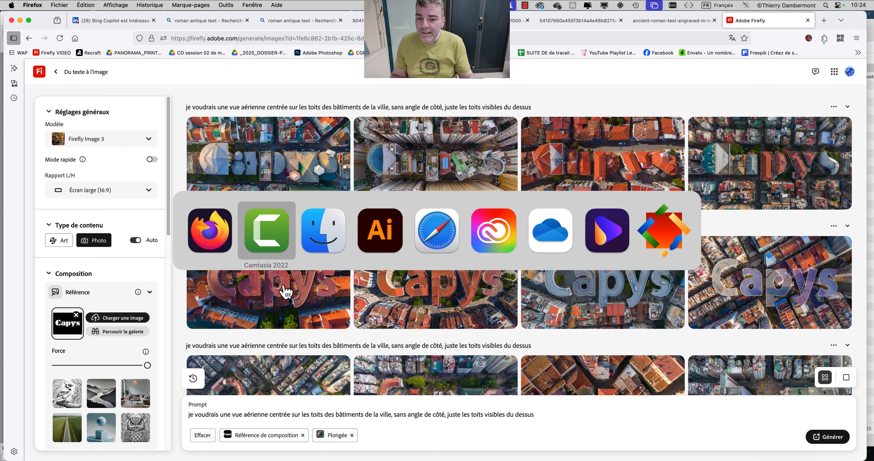
key(super+Tab)
key(super+Tab)
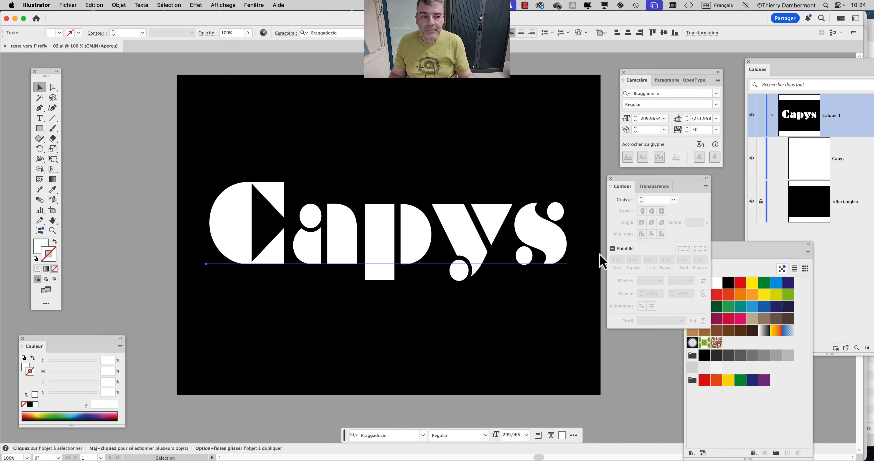
click(716, 94)
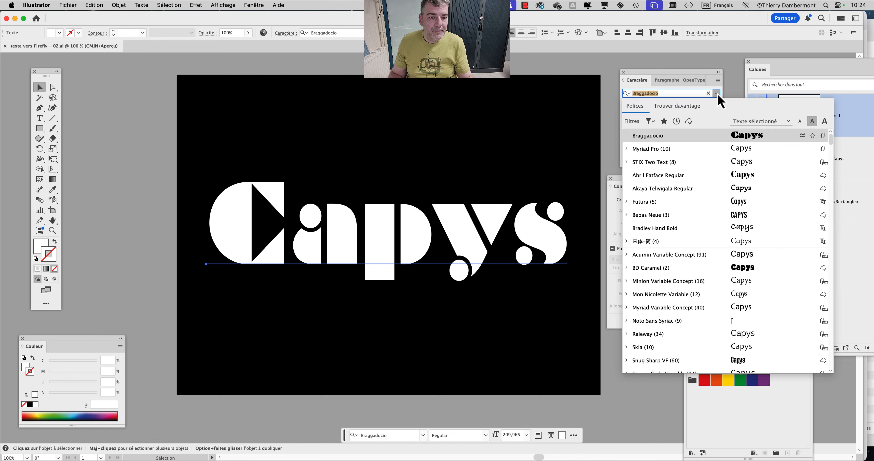
click(761, 272)
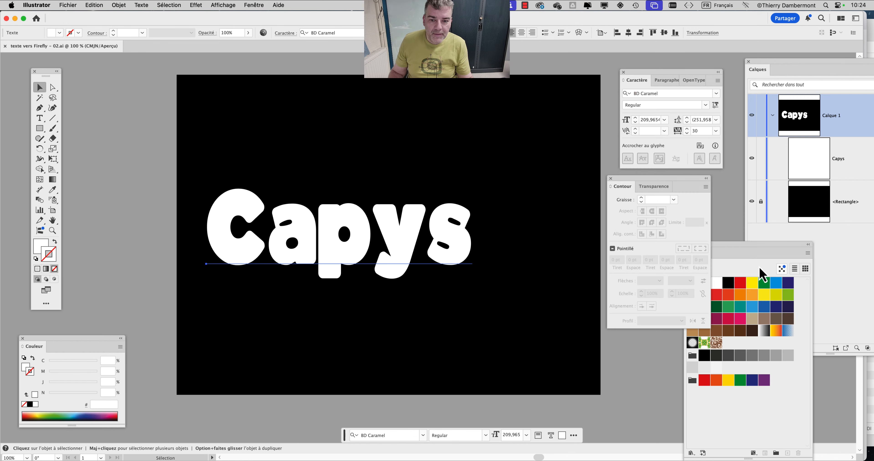
Step: Browse the font list with live previews and apply Arial Black to the Capys text
click(716, 91)
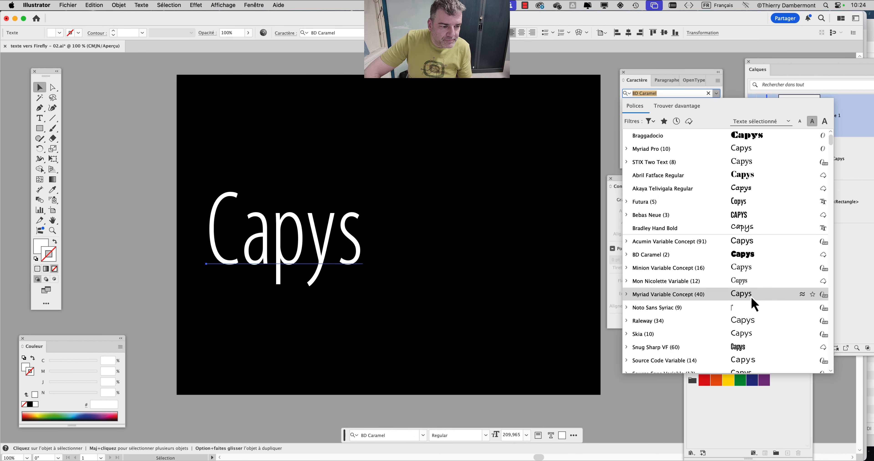
scroll(753, 304, down, 2)
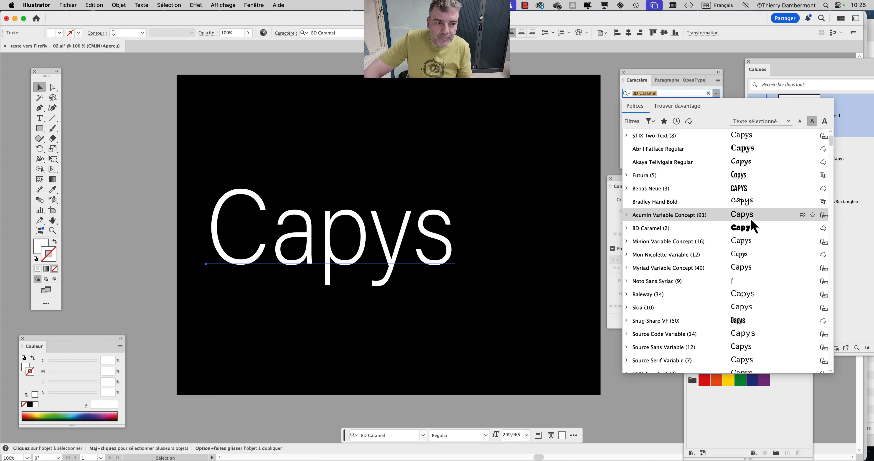
scroll(760, 291, down, 5)
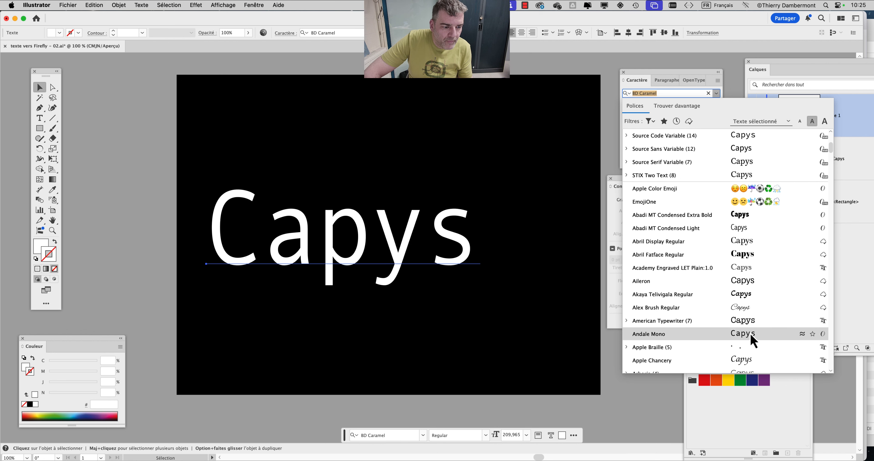
scroll(764, 264, down, 1)
scroll(764, 264, down, 3)
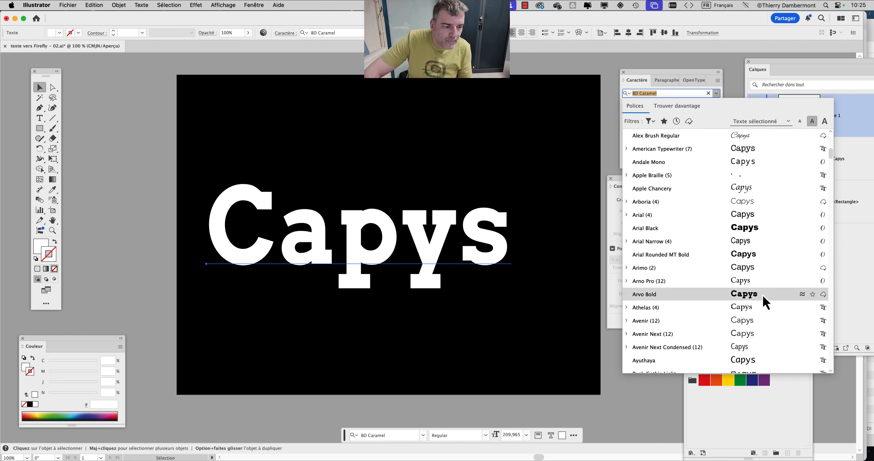
click(760, 234)
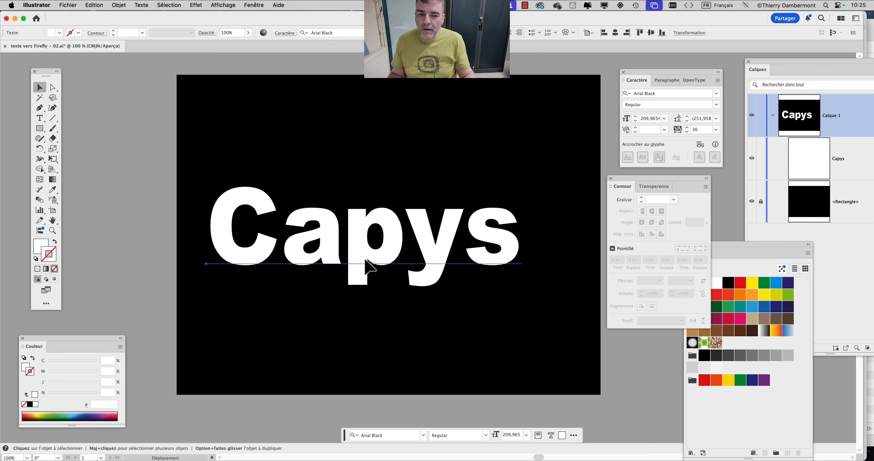
Step: Increase the Capys text's tracking to 80 and re-center it within the black rectangle
drag(365, 260, 393, 258)
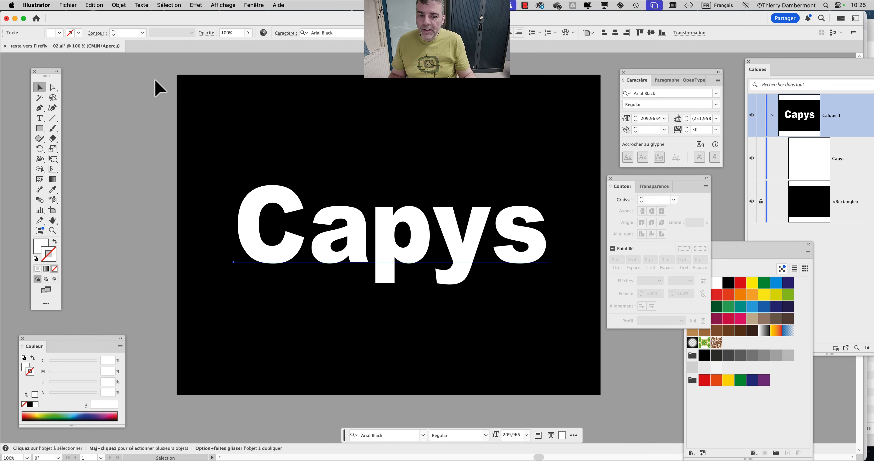
click(687, 128)
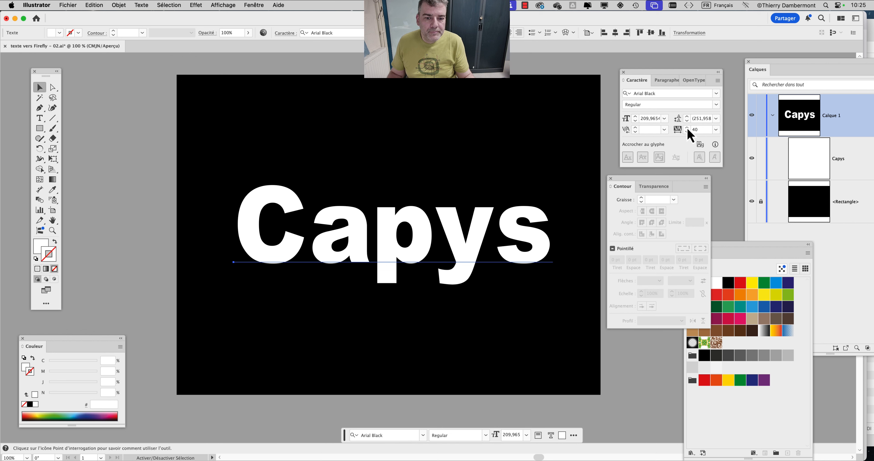
click(687, 127)
click(687, 127)
click(687, 127)
click(687, 128)
drag(536, 252, 518, 250)
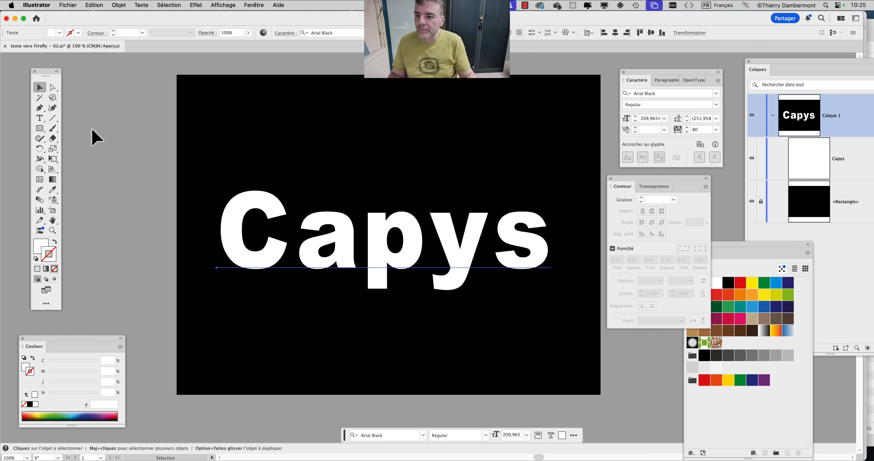
click(124, 115)
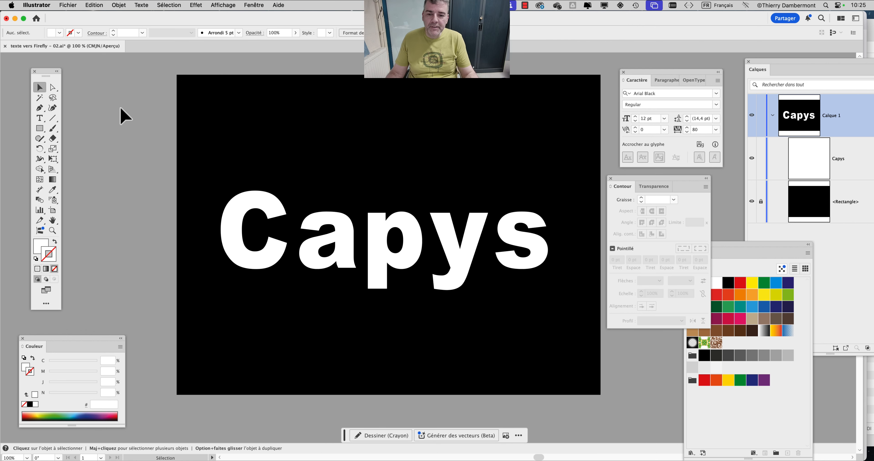
Step: Duplicate the Capys text above the original, keeping only "C" in the copy and "apys" in the original
click(264, 270)
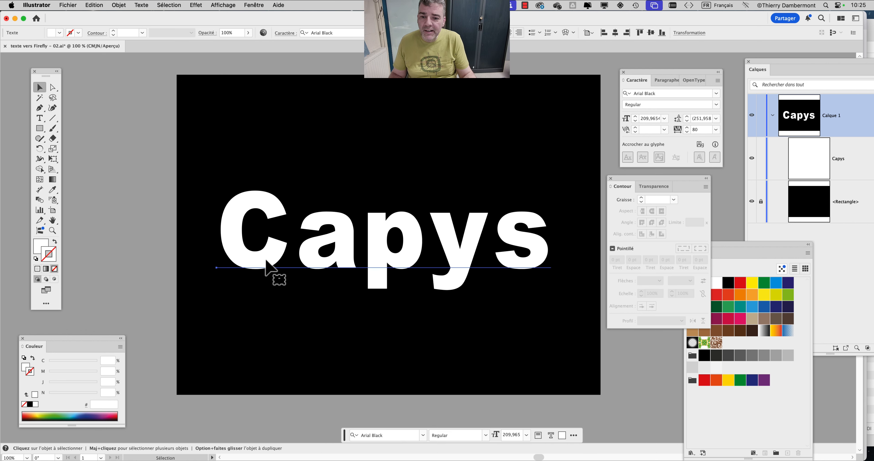
drag(271, 264, 271, 148)
click(40, 119)
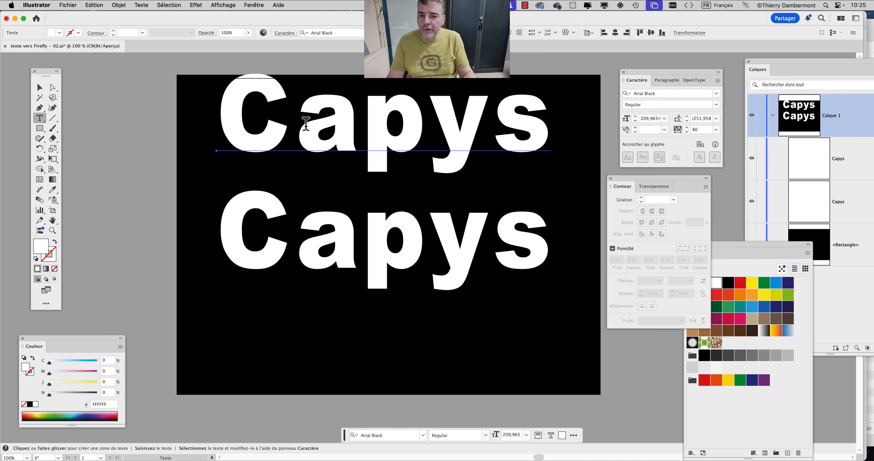
drag(289, 120, 550, 122)
key(BackSpace)
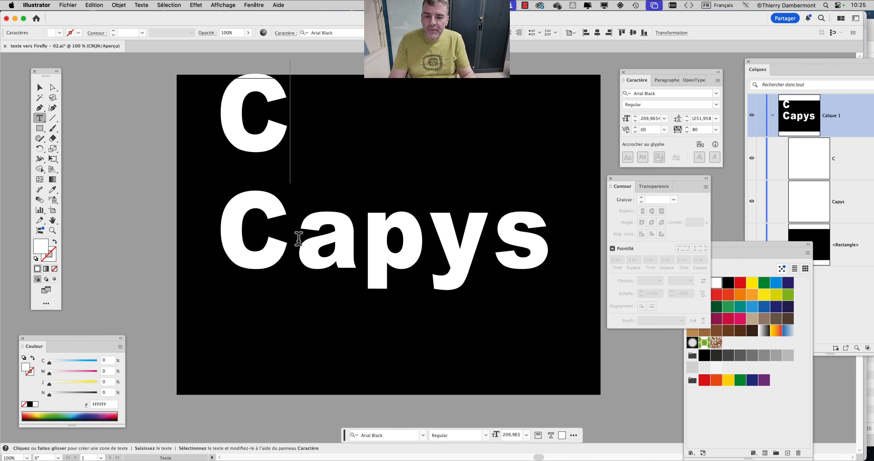
drag(298, 238, 228, 229)
key(BackSpace)
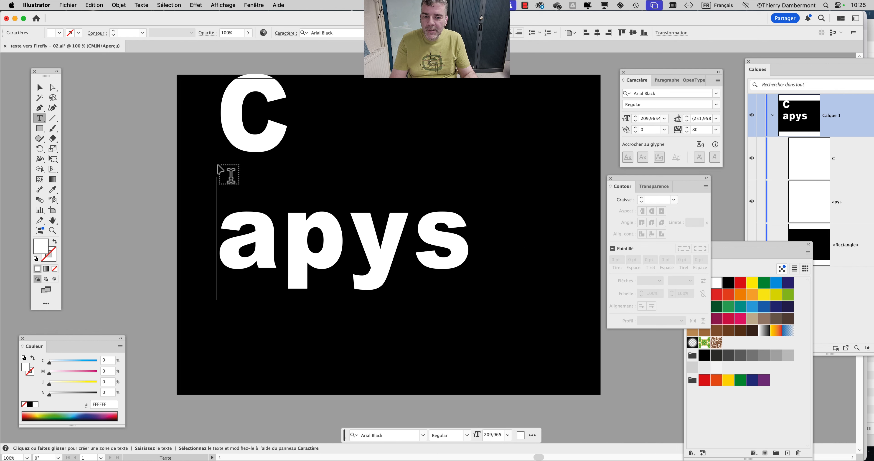
Step: Reposition the two text pieces so that "apys" sits diagonally below and to the right of the "C"
click(39, 92)
drag(286, 267, 378, 270)
drag(279, 170, 318, 210)
drag(353, 266, 380, 263)
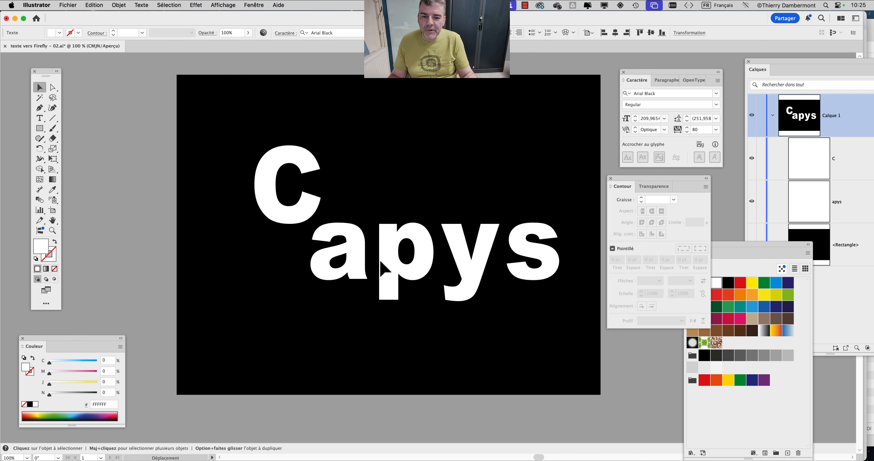
Step: Duplicate the "apys" text above the original, keeping only "ap" in the original and "ys" in the copy
click(40, 121)
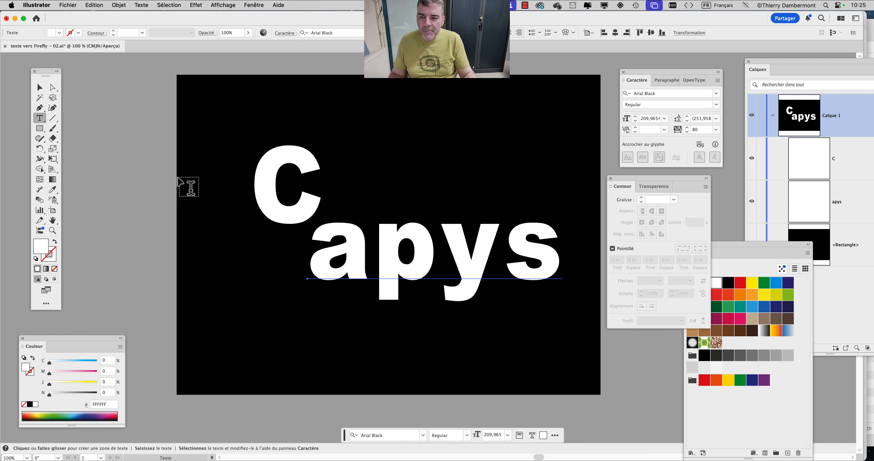
click(39, 87)
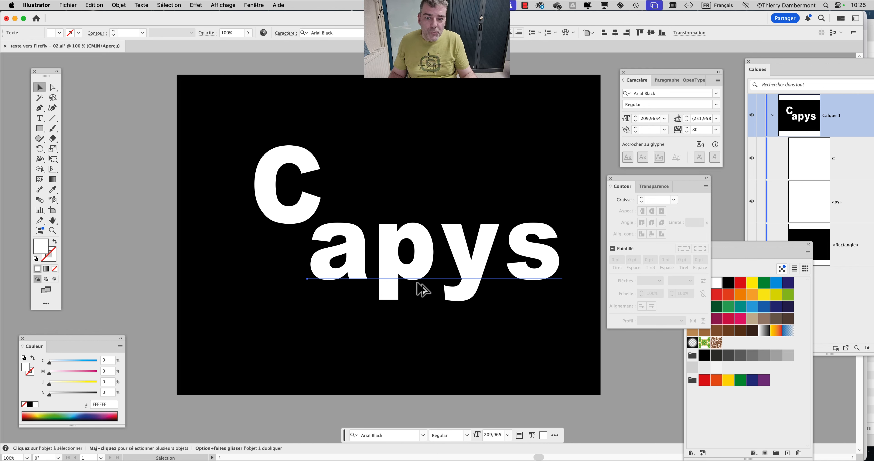
drag(425, 285, 445, 173)
click(43, 119)
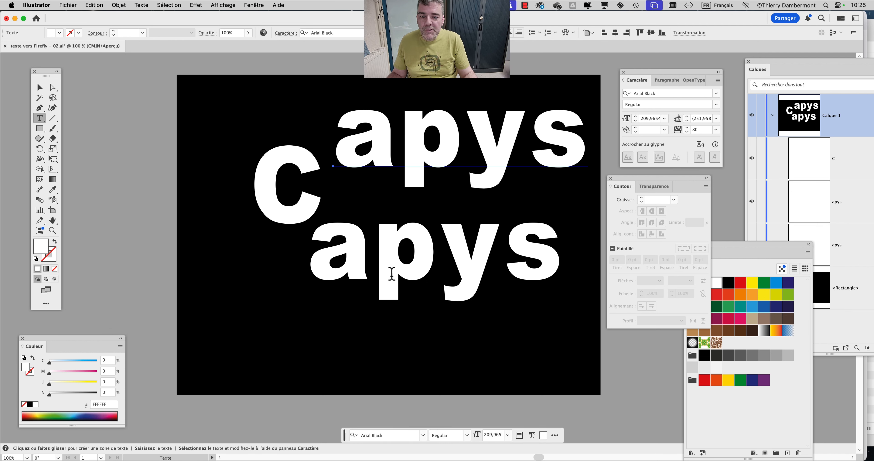
drag(438, 265, 543, 258)
key(BackSpace)
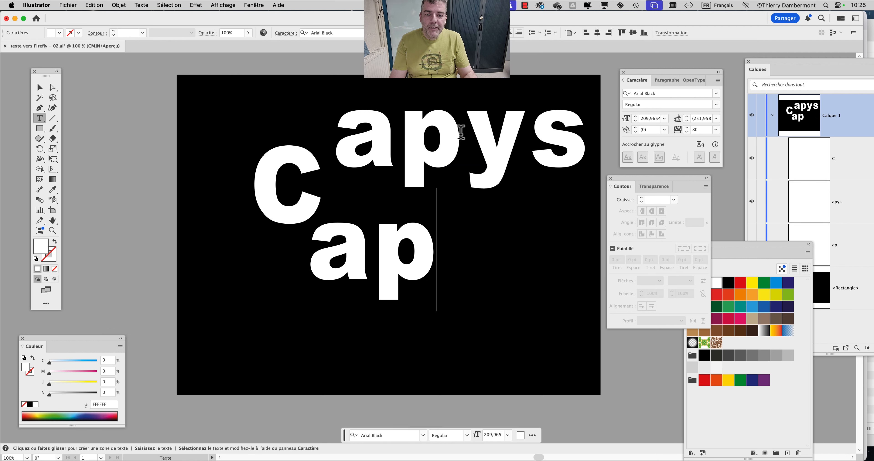
drag(466, 132, 340, 129)
key(BackSpace)
Step: Move "ys" to the right of "ap" and slightly above it, and shift the "C" slightly down and to the left
click(40, 87)
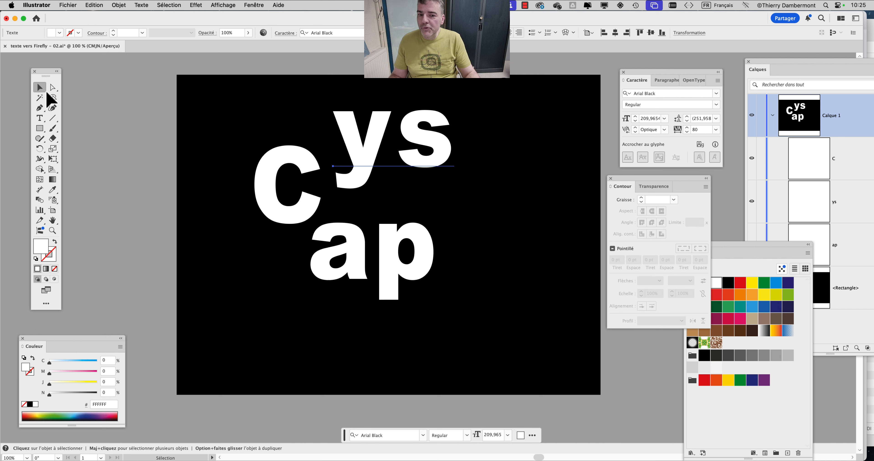
drag(427, 175, 537, 231)
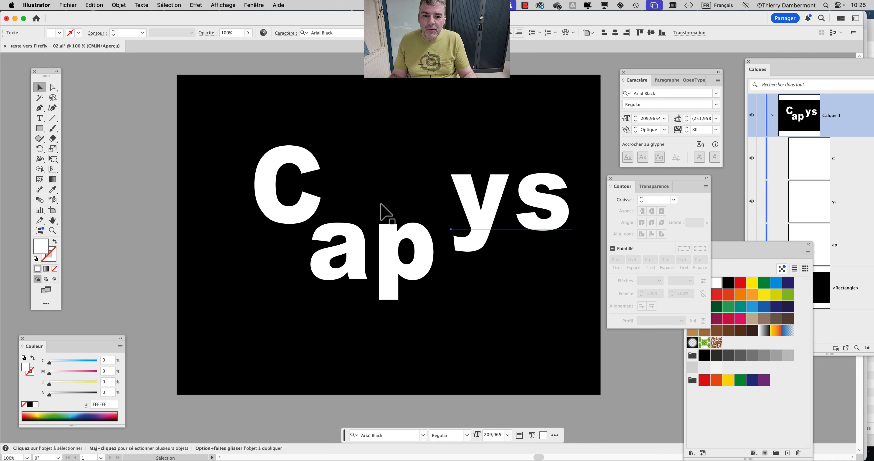
drag(287, 224, 288, 253)
Step: Enlarge the "C" proportionally to about 370 pt with Free Transform and move it up so it stands above and left of "ap"
key(super+t)
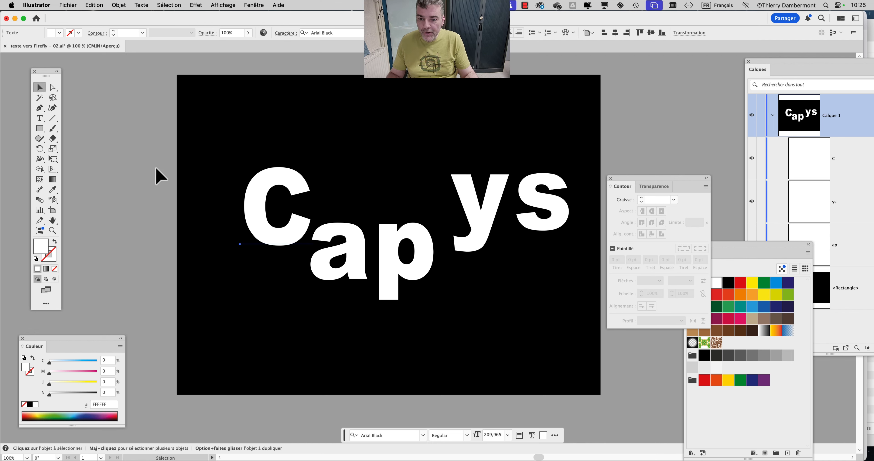
key(e)
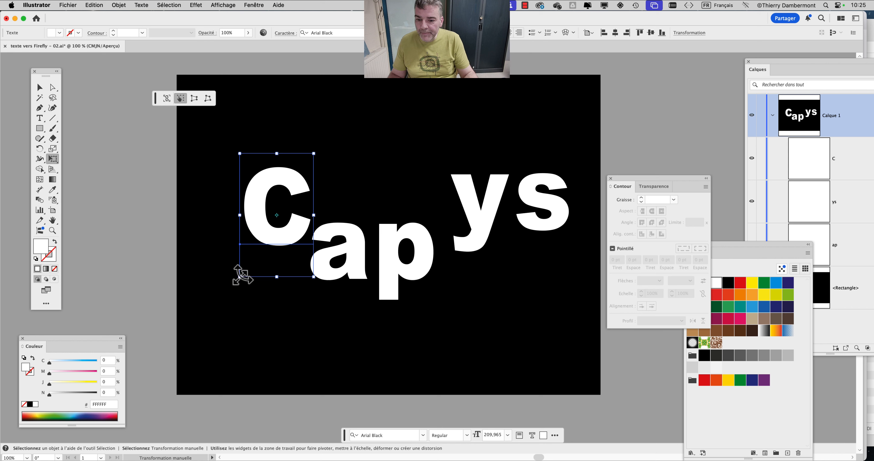
drag(240, 277, 160, 353)
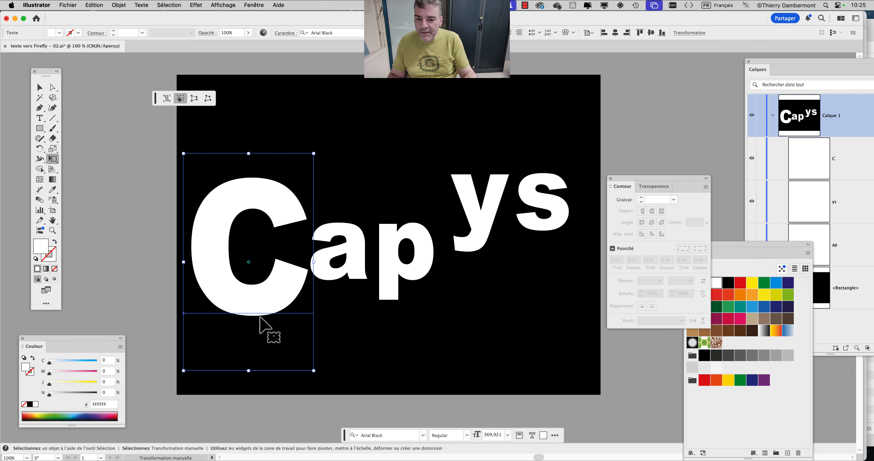
drag(259, 317, 245, 241)
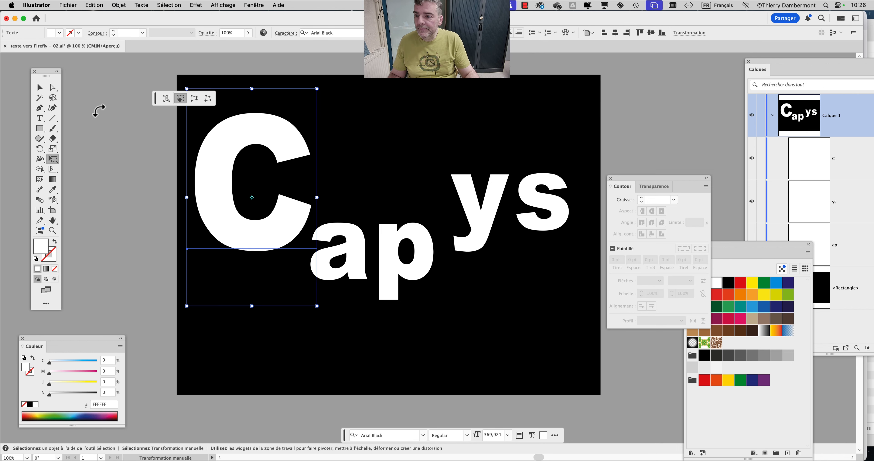
click(40, 87)
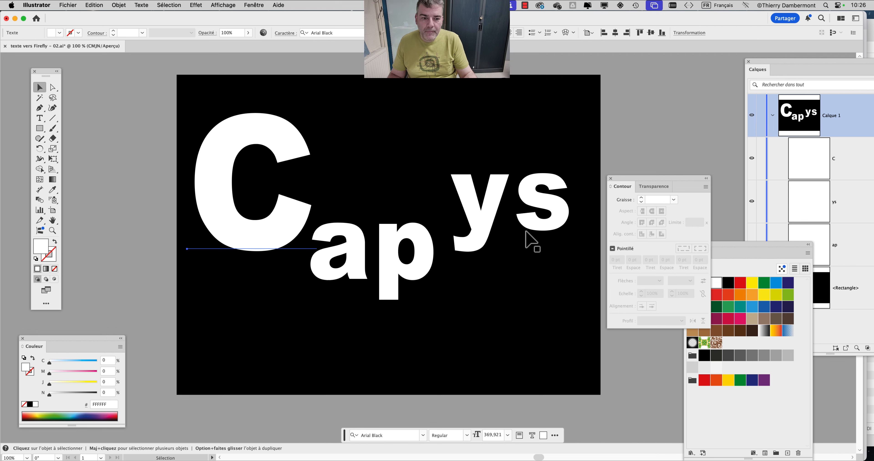
Step: Duplicate the "ys" text directly below itself, keeping only "s" in the original and "y" in the copy
click(526, 231)
click(54, 158)
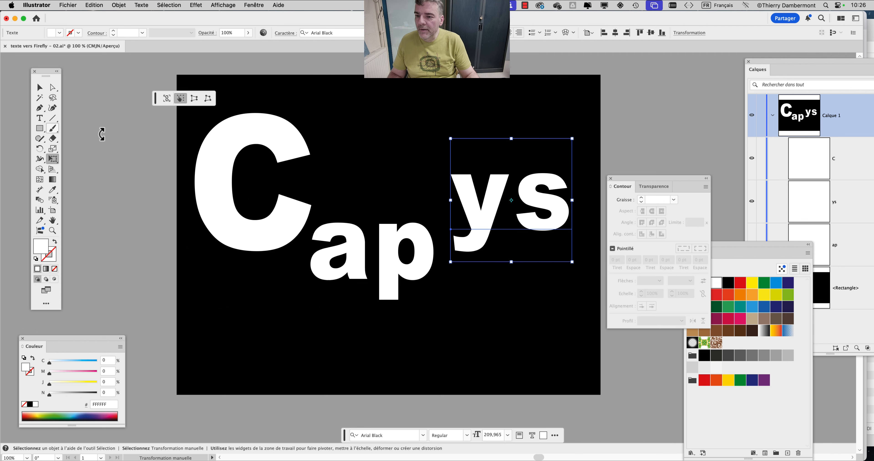
click(39, 87)
drag(492, 234, 494, 322)
click(39, 118)
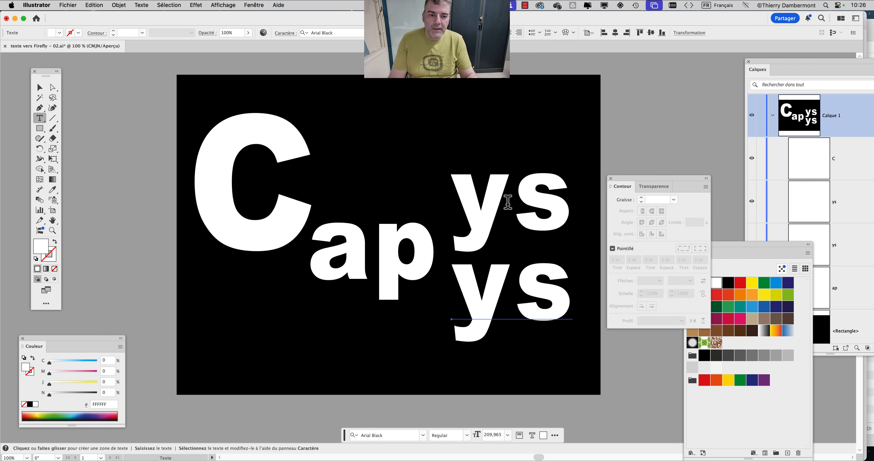
drag(508, 202, 451, 203)
key(BackSpace)
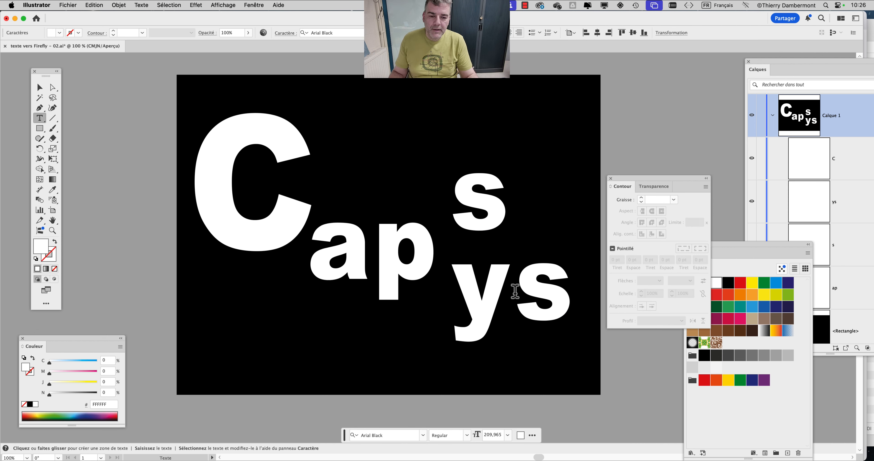
drag(515, 291, 564, 292)
key(BackSpace)
key(Escape)
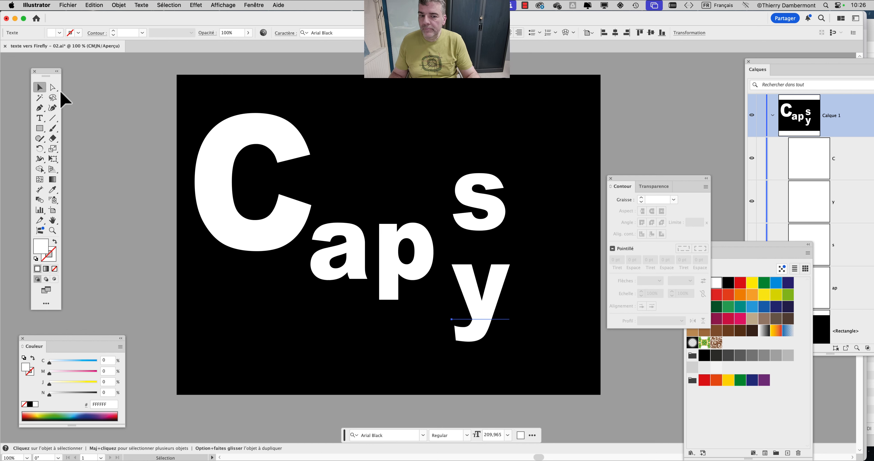
Step: Select the "s" above the "y" and activate Free Transform on it
click(465, 203)
click(53, 159)
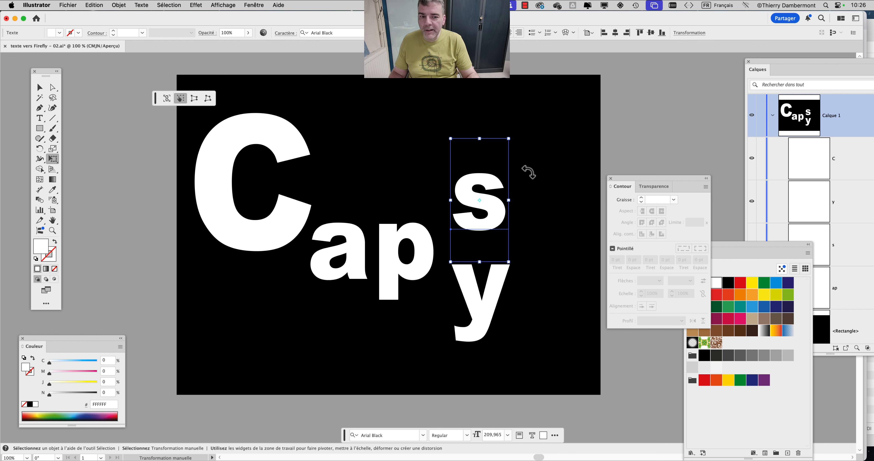